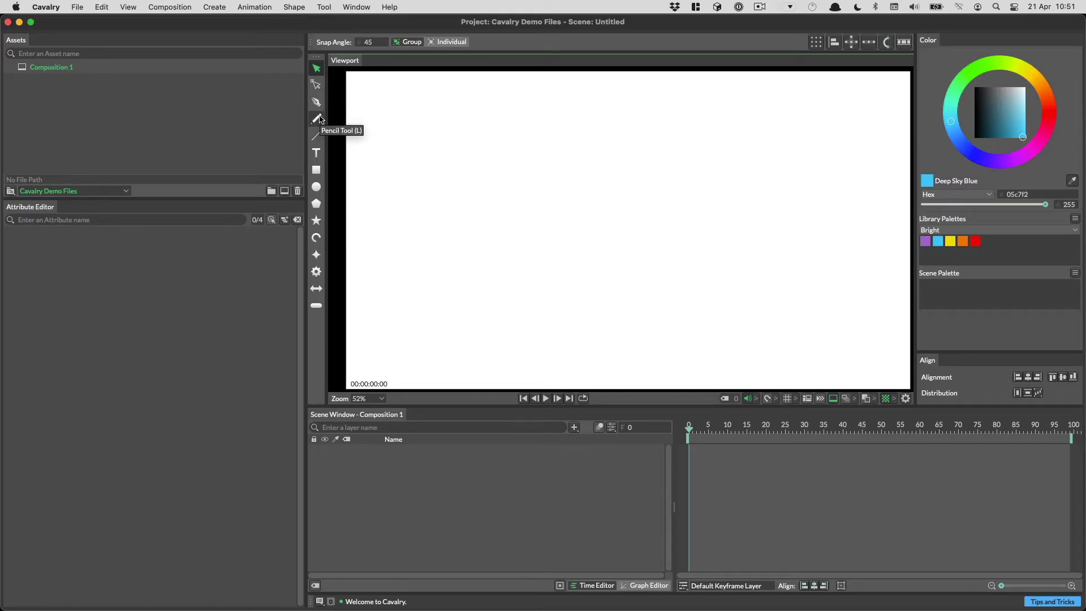
# Draw a long wavy freehand line across the upper half of the canvas with the Pencil tool
pyautogui.click(318, 118)
pyautogui.moveTo(383, 172)
pyautogui.mouseDown()
pyautogui.moveTo(667, 198)
pyautogui.moveTo(851, 238)
pyautogui.mouseUp()
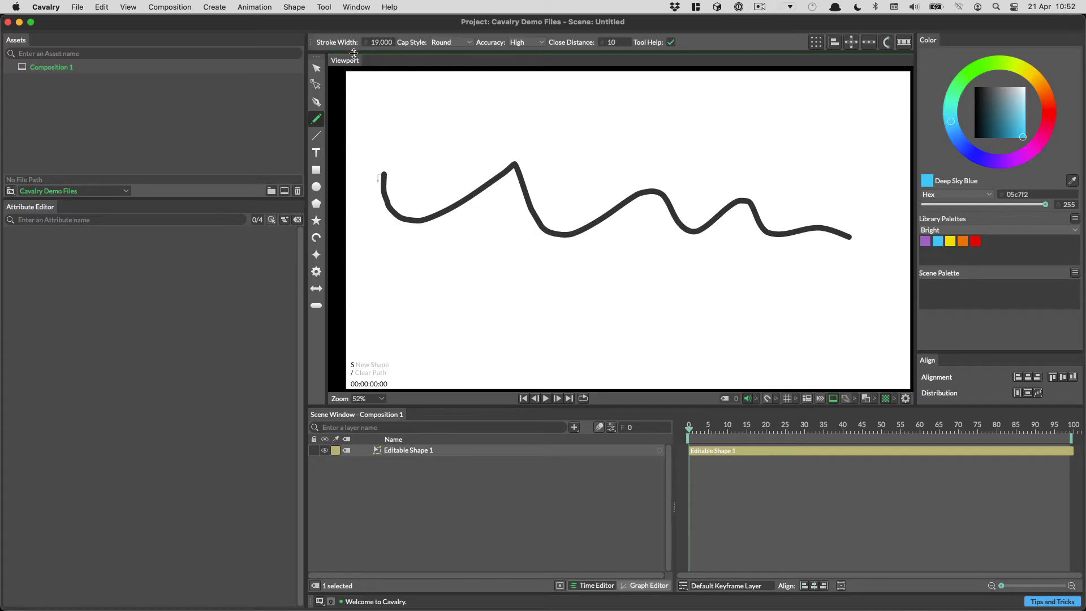
# Set the Pencil accuracy to Low, draw a second wavy line below the first, and show the points of both lines
pyautogui.click(525, 46)
pyautogui.click(516, 21)
pyautogui.moveTo(387, 258)
pyautogui.mouseDown()
pyautogui.moveTo(758, 304)
pyautogui.moveTo(831, 325)
pyautogui.mouseUp()
pyautogui.click(316, 84)
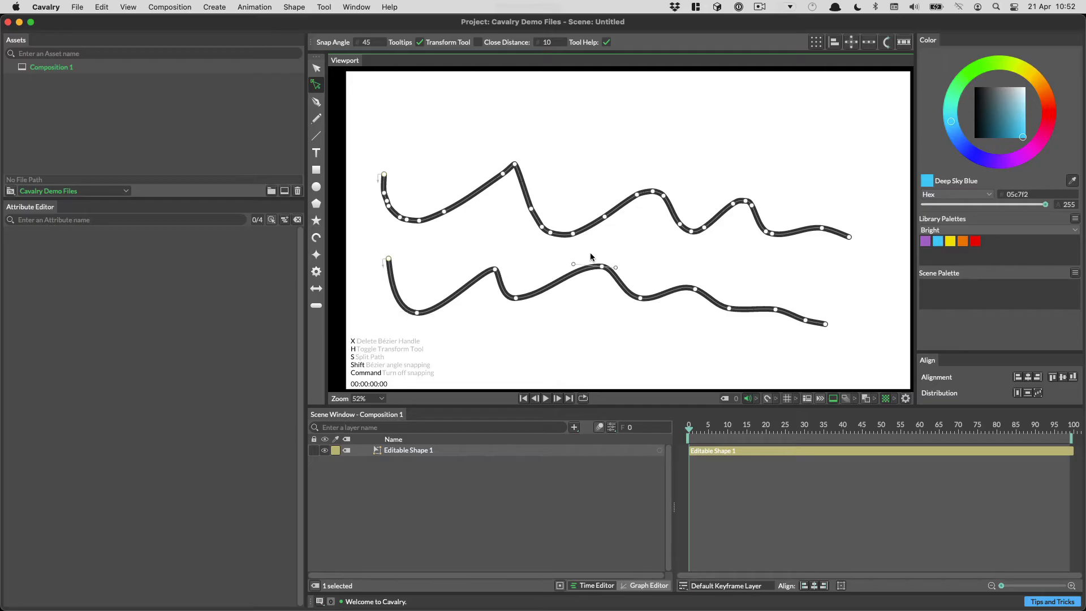
pyautogui.click(321, 67)
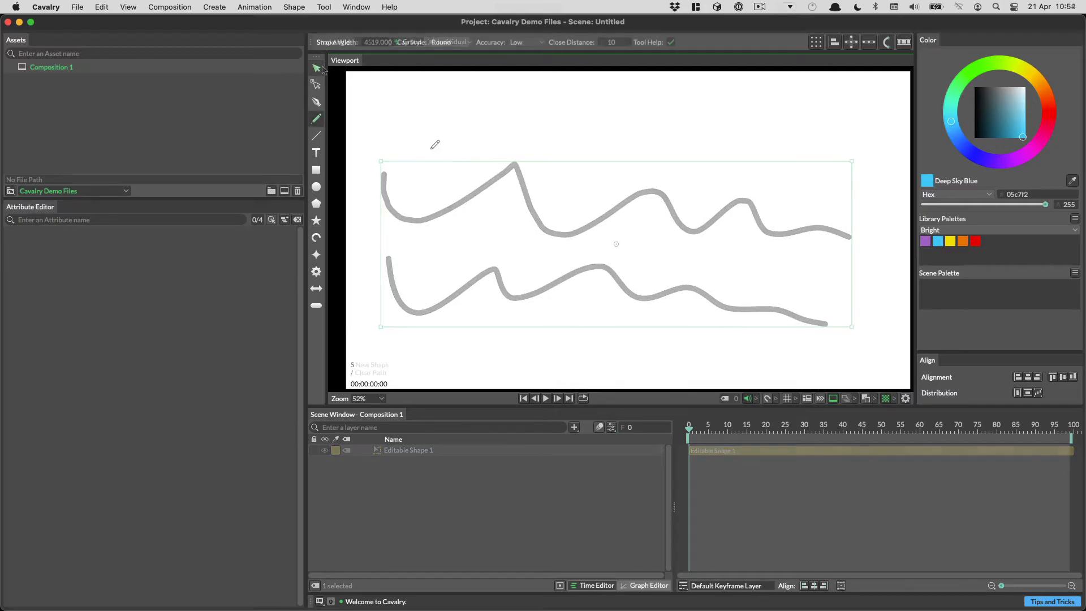
# Draw three wavy Pencil lines as one shape, one in the middle, one below it and one above it
pyautogui.moveTo(434, 146)
pyautogui.mouseDown()
pyautogui.moveTo(560, 164)
pyautogui.moveTo(805, 236)
pyautogui.mouseUp()
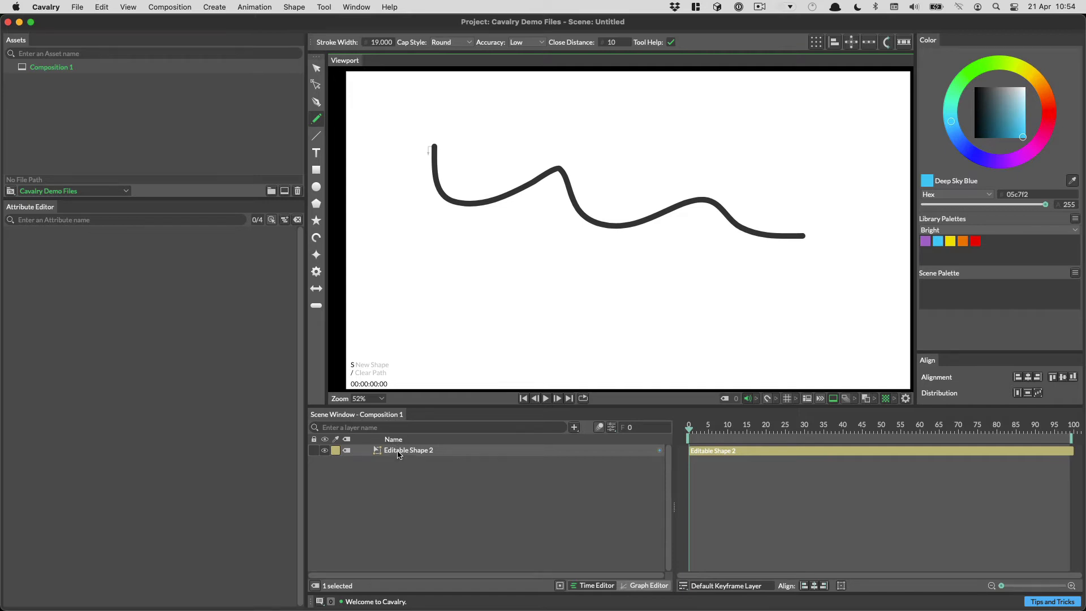
pyautogui.moveTo(421, 238); pyautogui.dragTo(807, 320)
pyautogui.moveTo(508, 102); pyautogui.dragTo(804, 160)
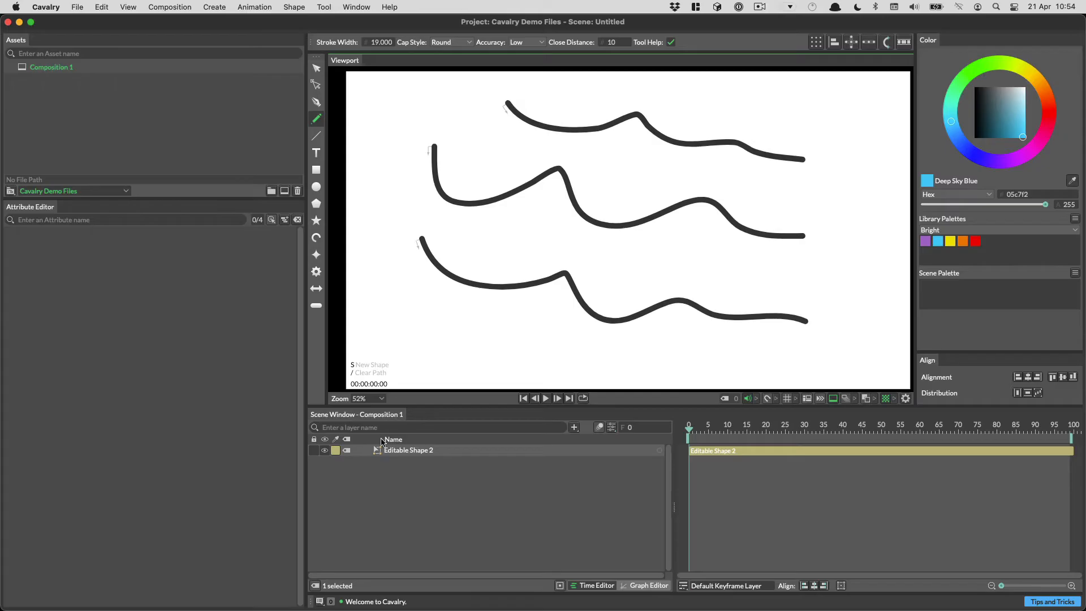
# Change the stroke color of Editable Shape 2 to the Deep Sky Blue swatch from the Bright palette (05c7f2)
pyautogui.click(411, 451)
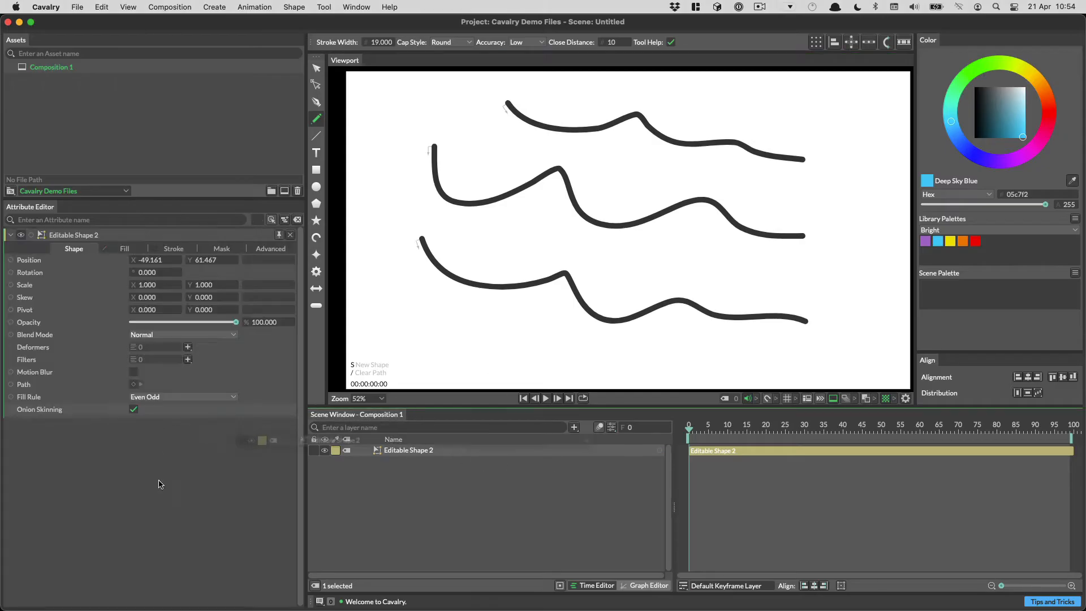
pyautogui.click(173, 249)
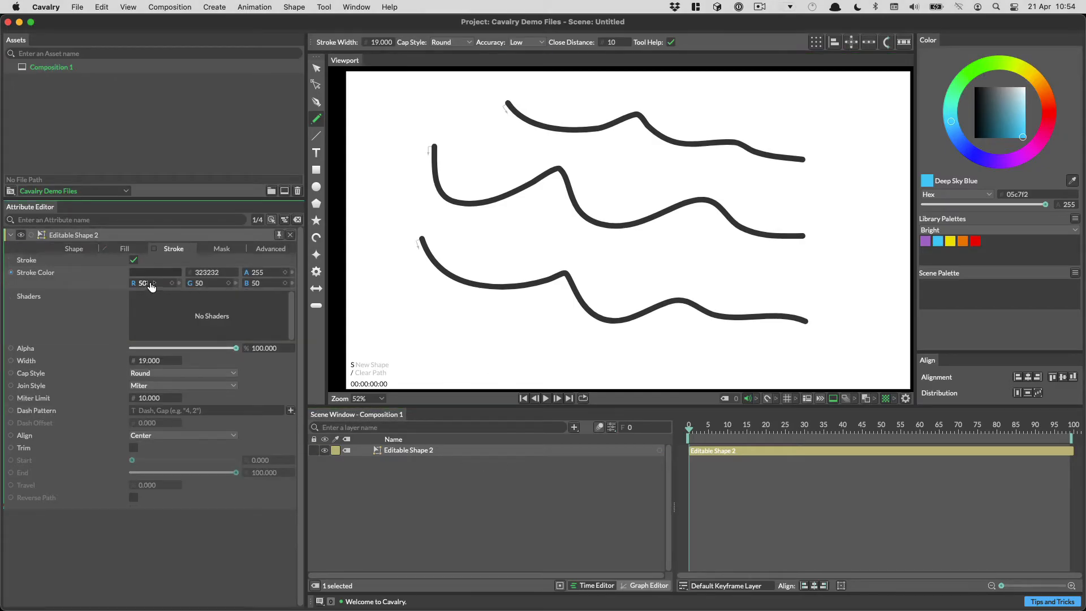
pyautogui.click(86, 283)
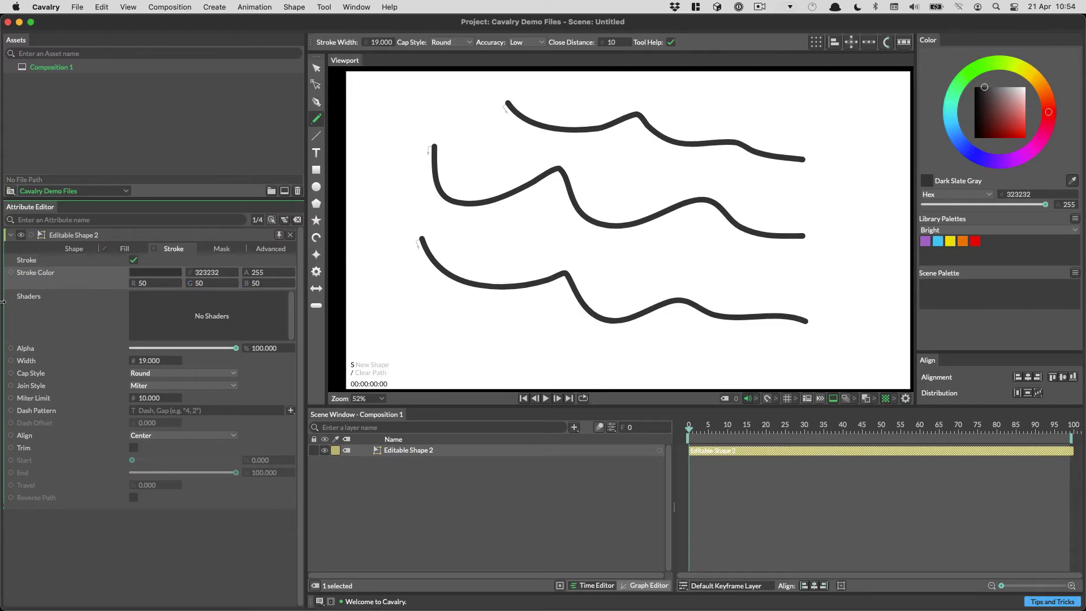
pyautogui.click(942, 241)
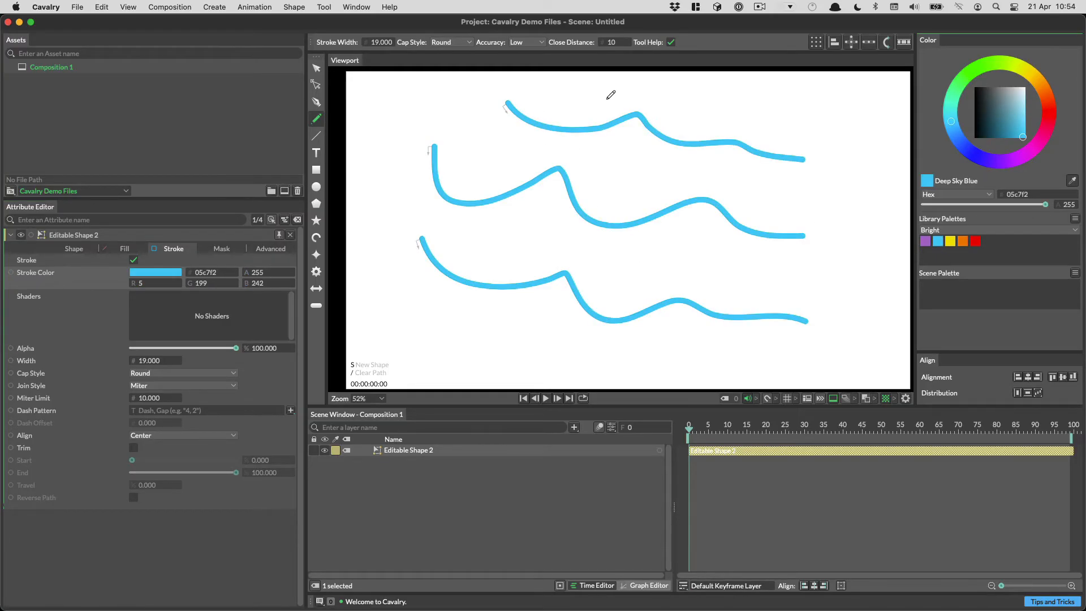
# Set the stroke's dash pattern to 10, 20 and draw a fourth Pencil line in the lower left of the canvas
pyautogui.click(158, 408)
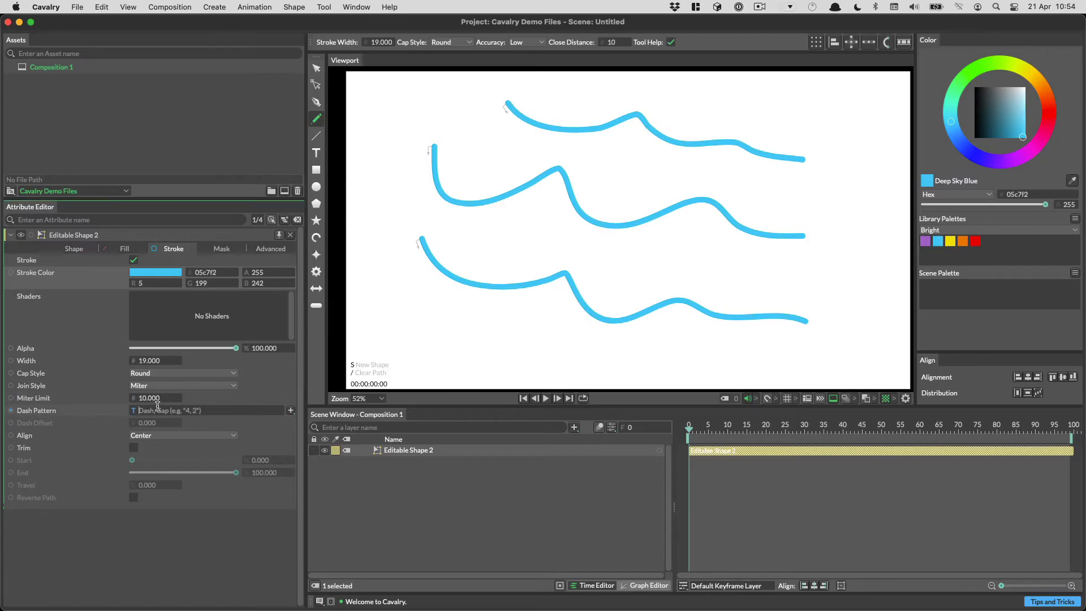
pyautogui.write('10')
pyautogui.press('Return')
pyautogui.moveTo(402, 293); pyautogui.dragTo(633, 359)
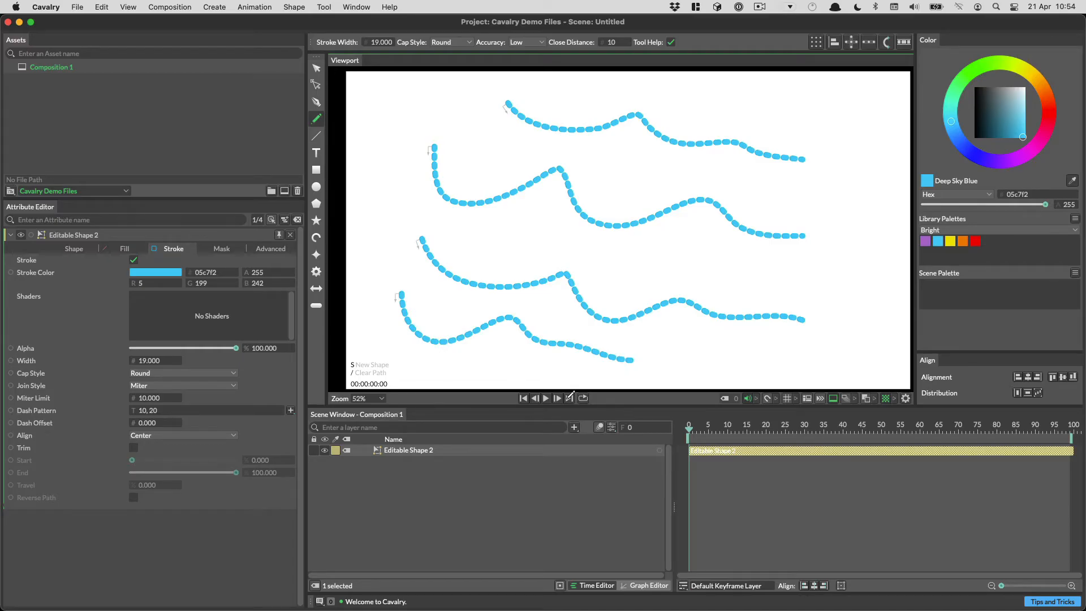
# Deselect the dashed shape and draw three wavy Pencil lines between its strokes, each as a separate new shape
pyautogui.click(436, 473)
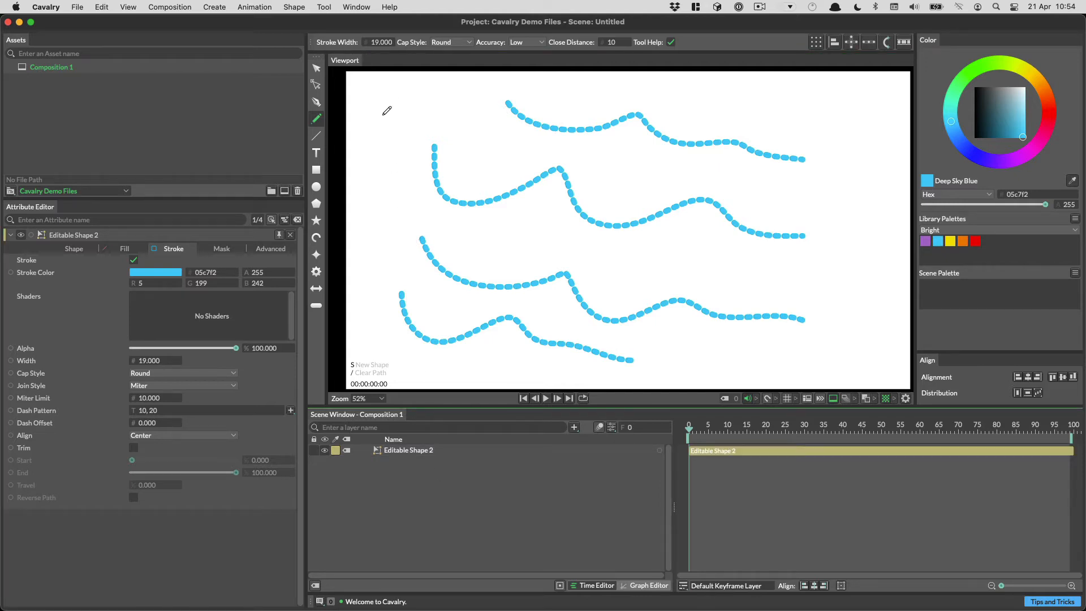
pyautogui.moveTo(383, 115); pyautogui.dragTo(577, 155)
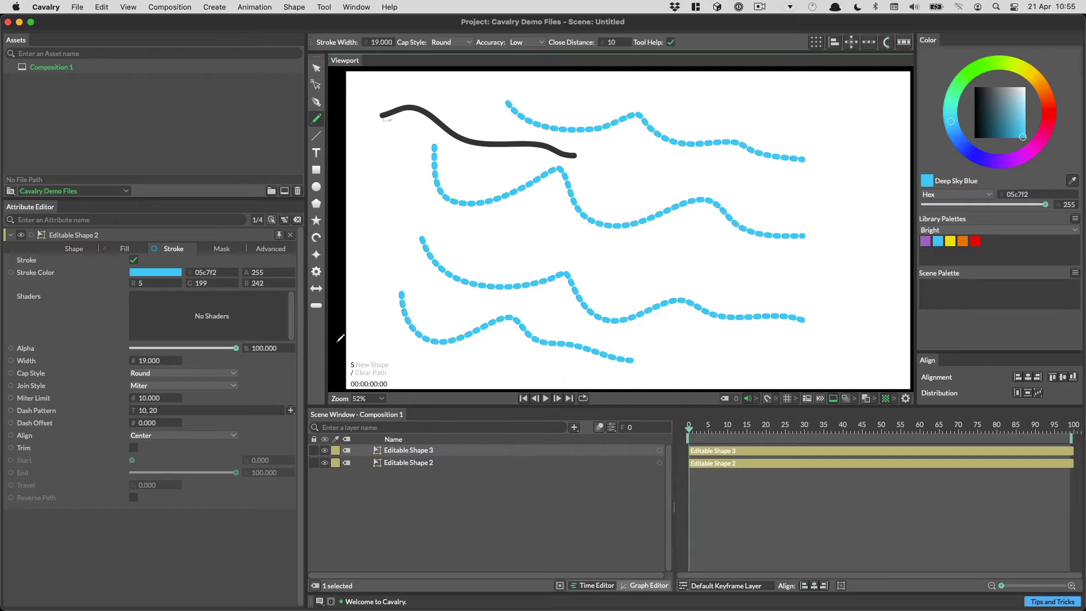
pyautogui.press('s')
pyautogui.moveTo(606, 151); pyautogui.dragTo(887, 206)
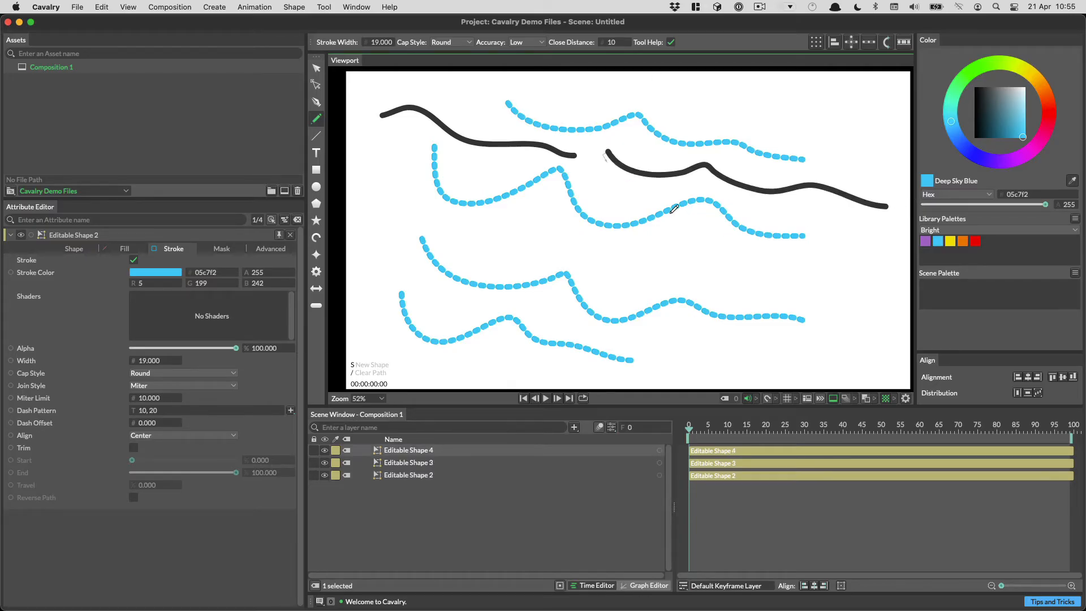
pyautogui.press('s')
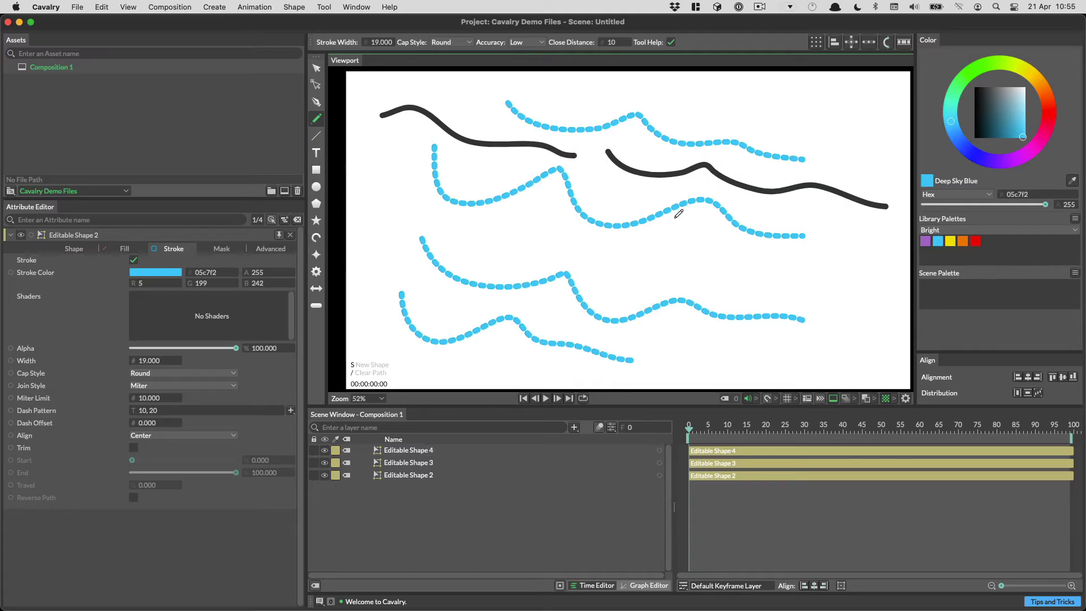
pyautogui.moveTo(625, 253)
pyautogui.mouseDown()
pyautogui.moveTo(837, 260)
pyautogui.moveTo(862, 278)
pyautogui.mouseUp()
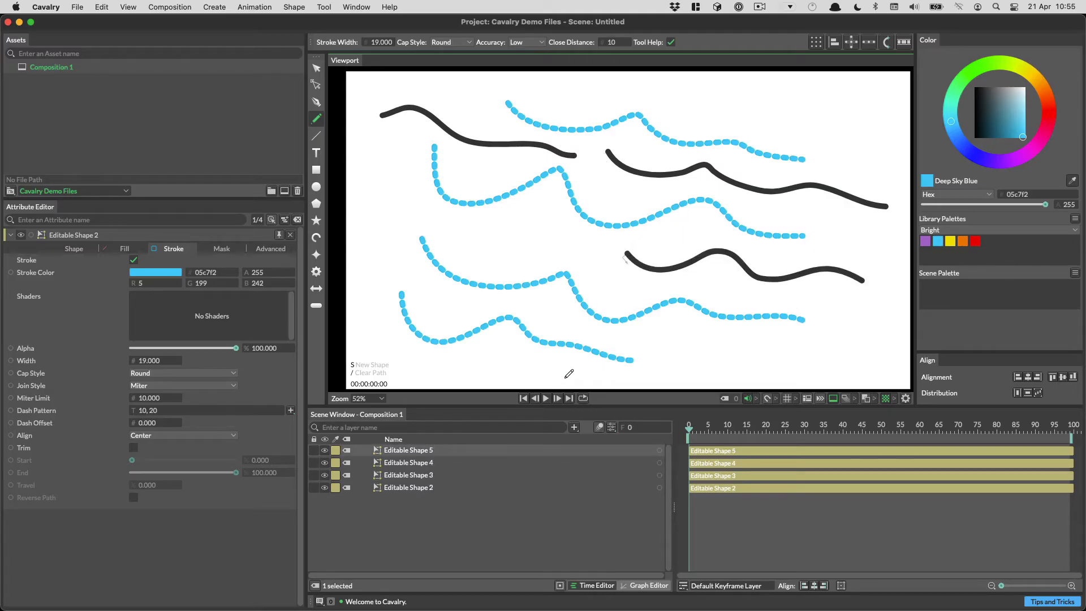
# Select Editable Shape 2 again and add another Pencil line to it in the lower right of the canvas
pyautogui.click(443, 491)
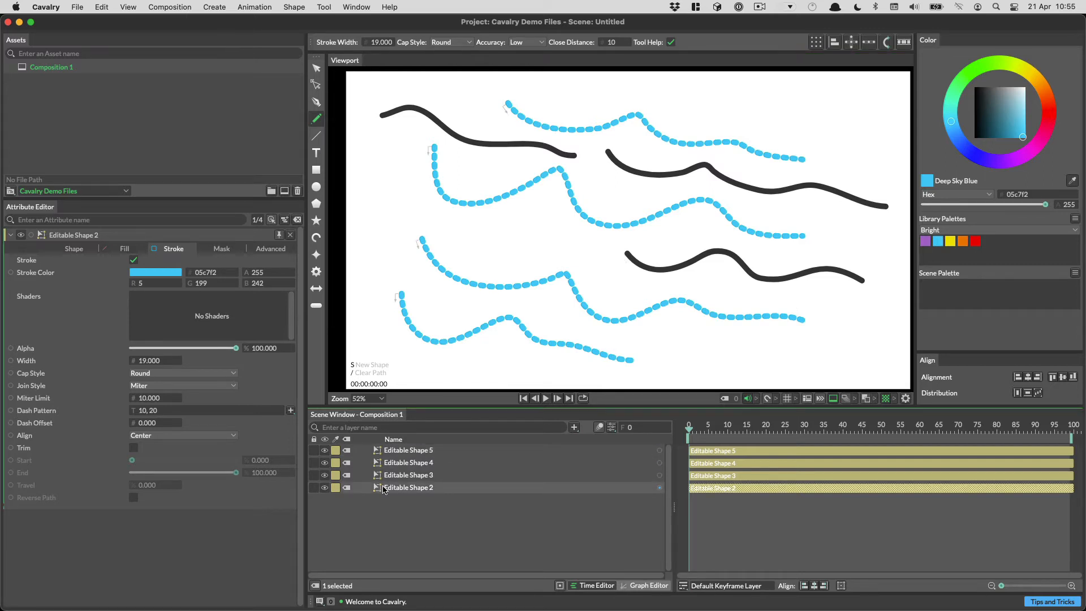
pyautogui.moveTo(692, 351); pyautogui.dragTo(854, 358)
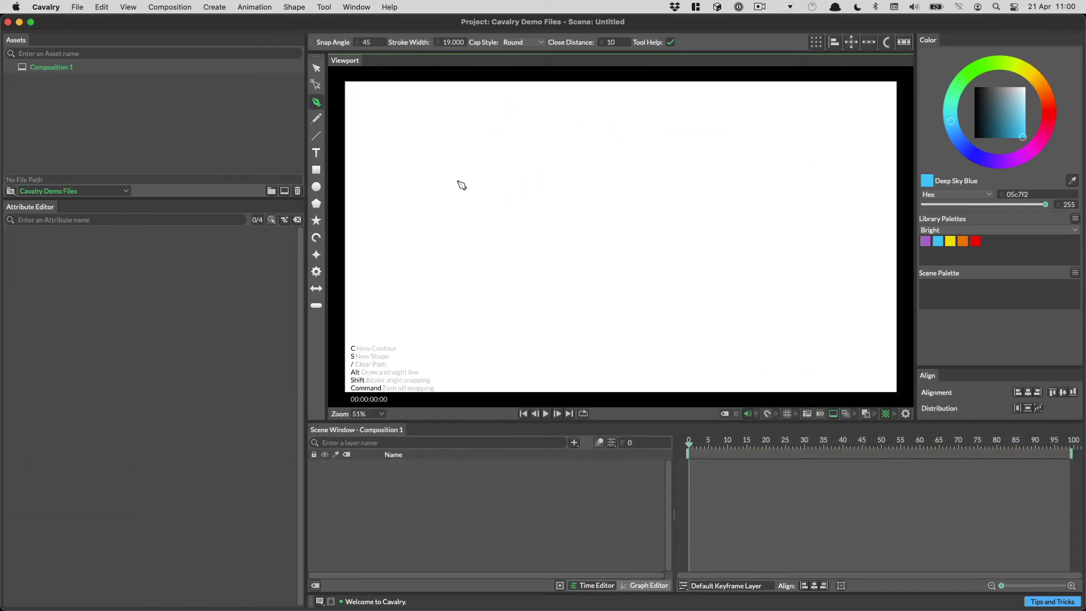
# Draw a winding curved path with the Pen tool from the upper left of the empty canvas to its lower right
pyautogui.moveTo(457, 160); pyautogui.dragTo(420, 213)
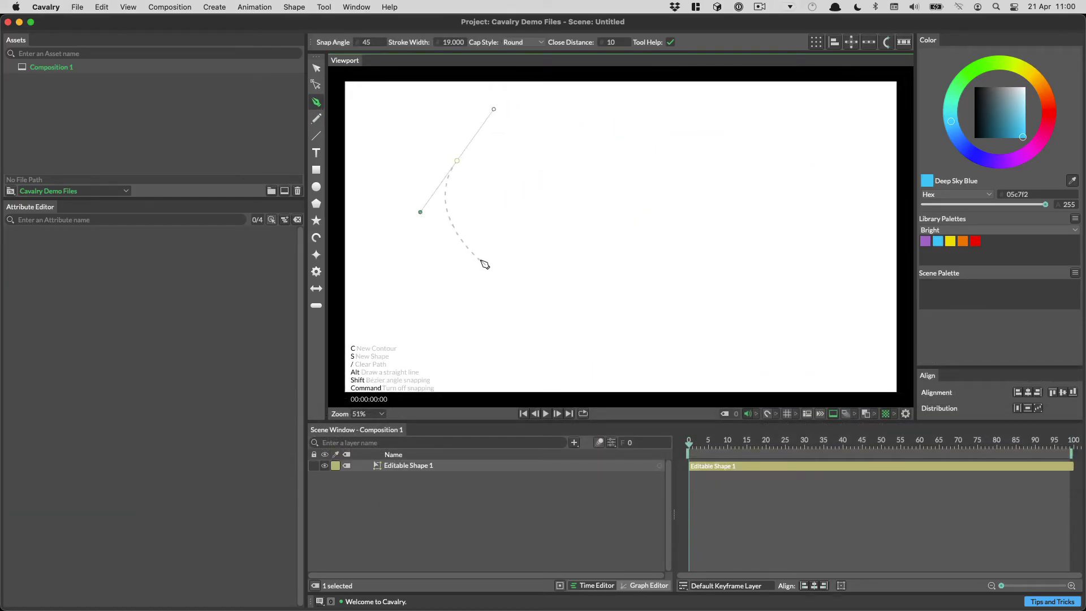
pyautogui.moveTo(482, 261); pyautogui.dragTo(544, 265)
pyautogui.moveTo(632, 219)
pyautogui.mouseDown()
pyautogui.moveTo(599, 164)
pyautogui.moveTo(714, 146)
pyautogui.mouseUp()
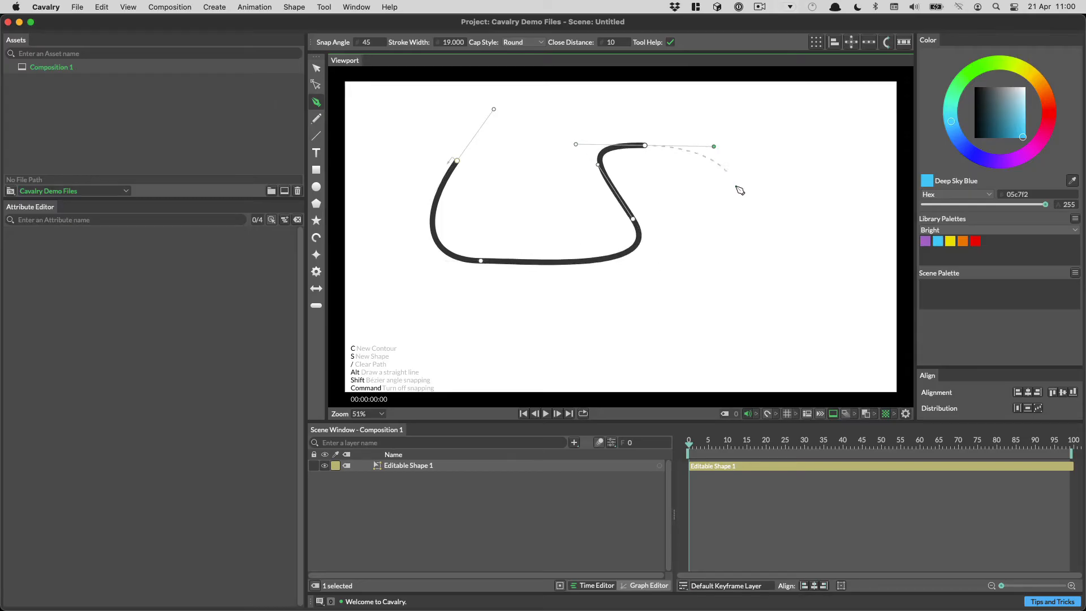
pyautogui.moveTo(779, 228); pyautogui.dragTo(764, 281)
pyautogui.moveTo(714, 330); pyautogui.dragTo(704, 276)
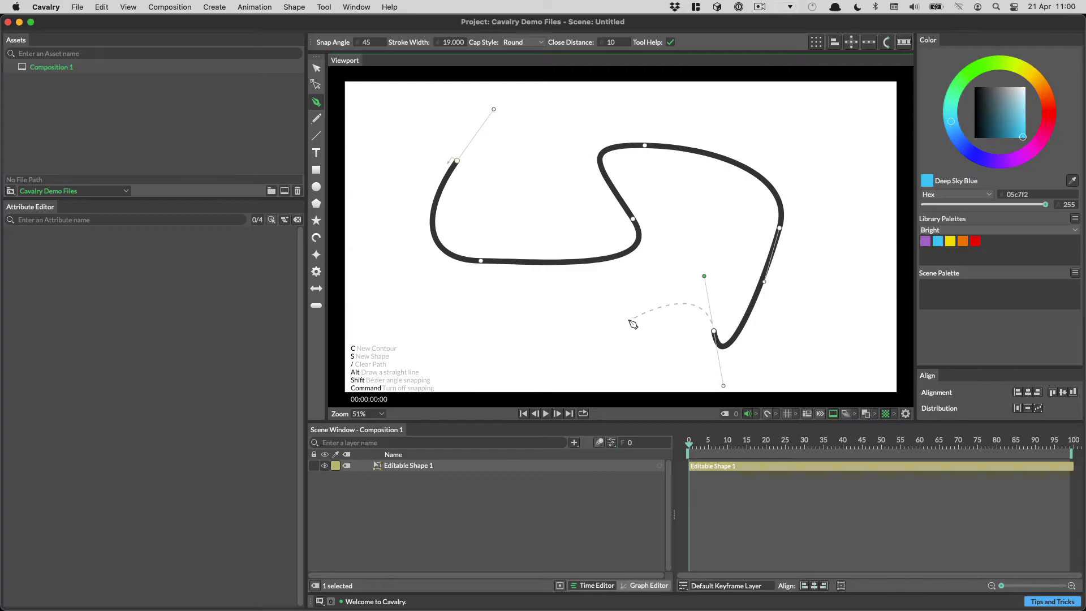
# Continue the path with straight zigzag segments along the bottom, then curve it around the left side and close it at its start
pyautogui.click(579, 332)
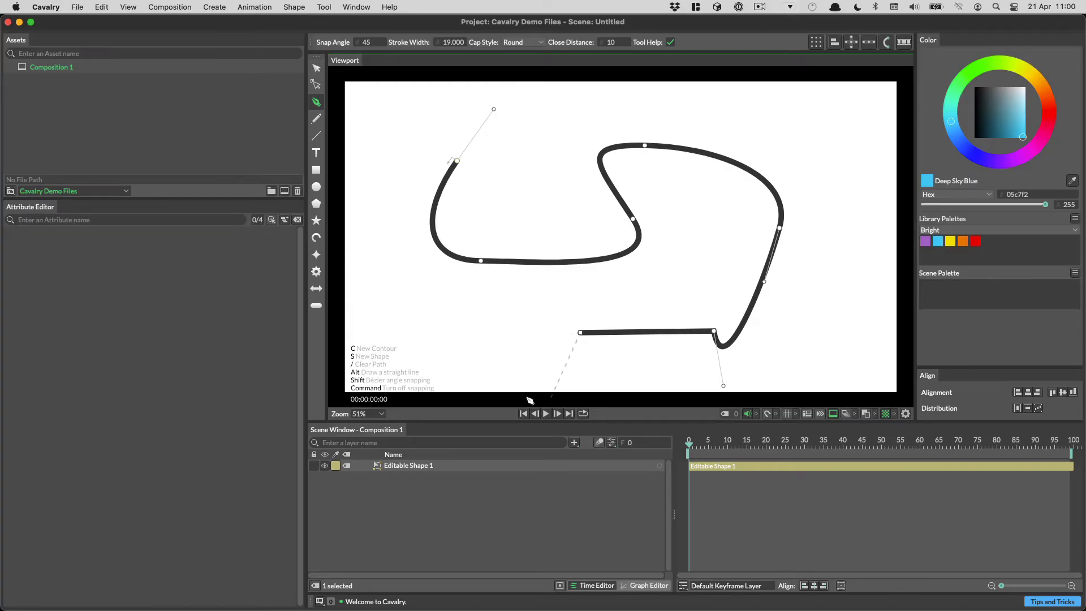
pyautogui.click(520, 290)
pyautogui.click(488, 339)
pyautogui.click(400, 291)
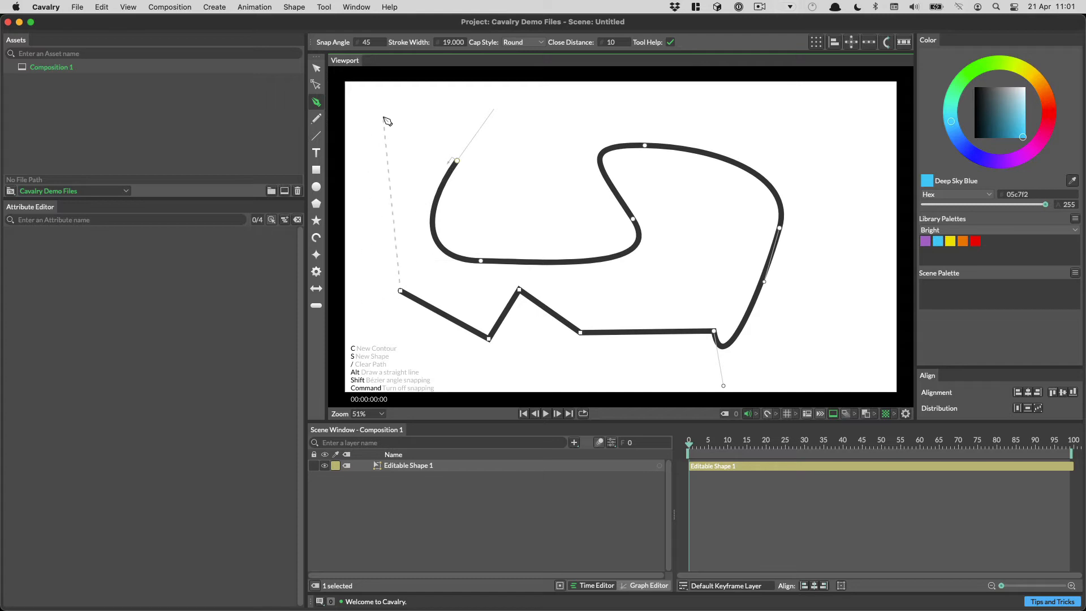
pyautogui.moveTo(406, 109); pyautogui.dragTo(503, 128)
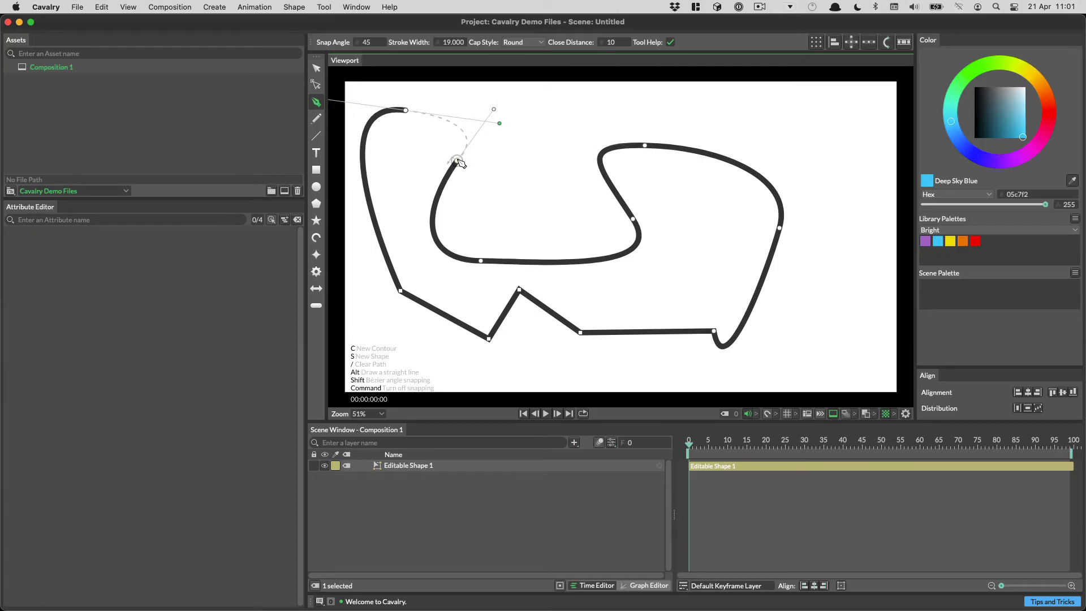
pyautogui.moveTo(457, 162); pyautogui.dragTo(432, 195)
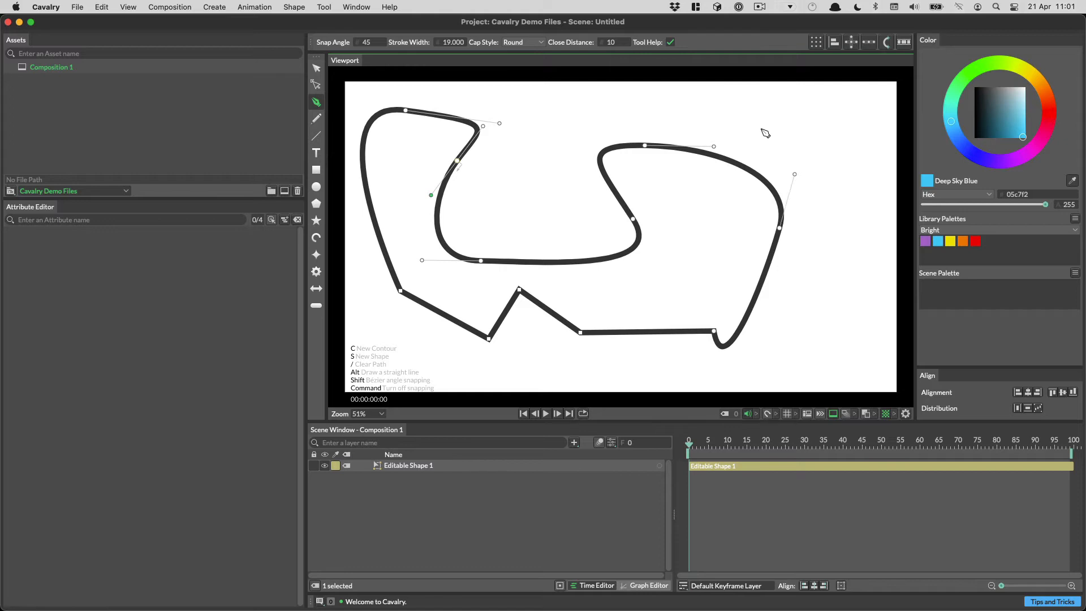
# Draw a small closed oval contour in the upper right of the canvas as part of the same shape
pyautogui.moveTo(829, 153); pyautogui.dragTo(846, 155)
pyautogui.moveTo(835, 116); pyautogui.dragTo(773, 139)
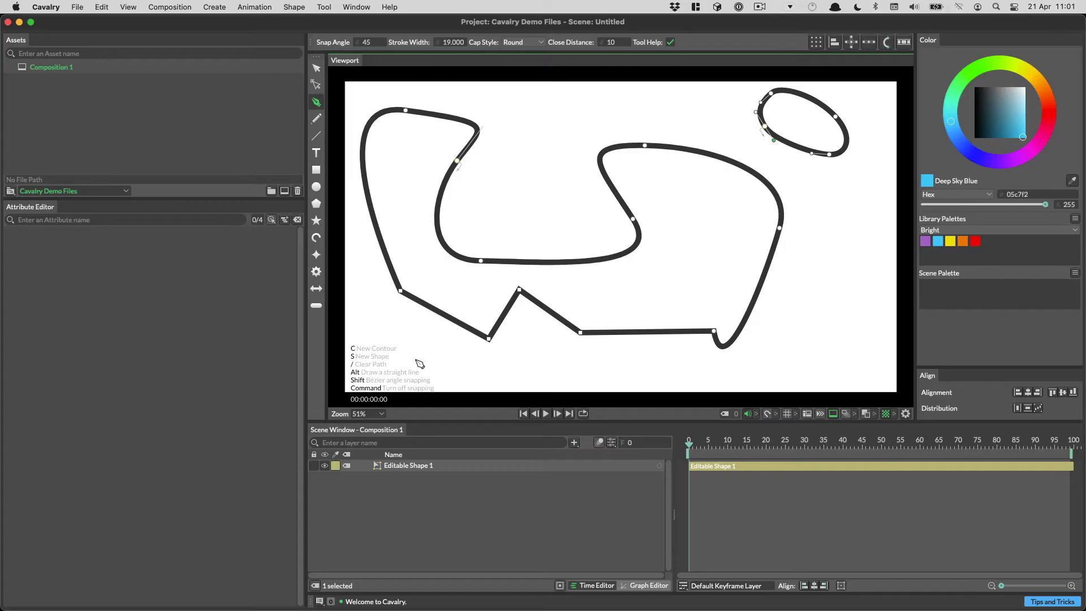
# Start a new Pen shape and draw an open curved line down the right side of the canvas below the oval
pyautogui.press('s')
pyautogui.moveTo(850, 206); pyautogui.dragTo(820, 313)
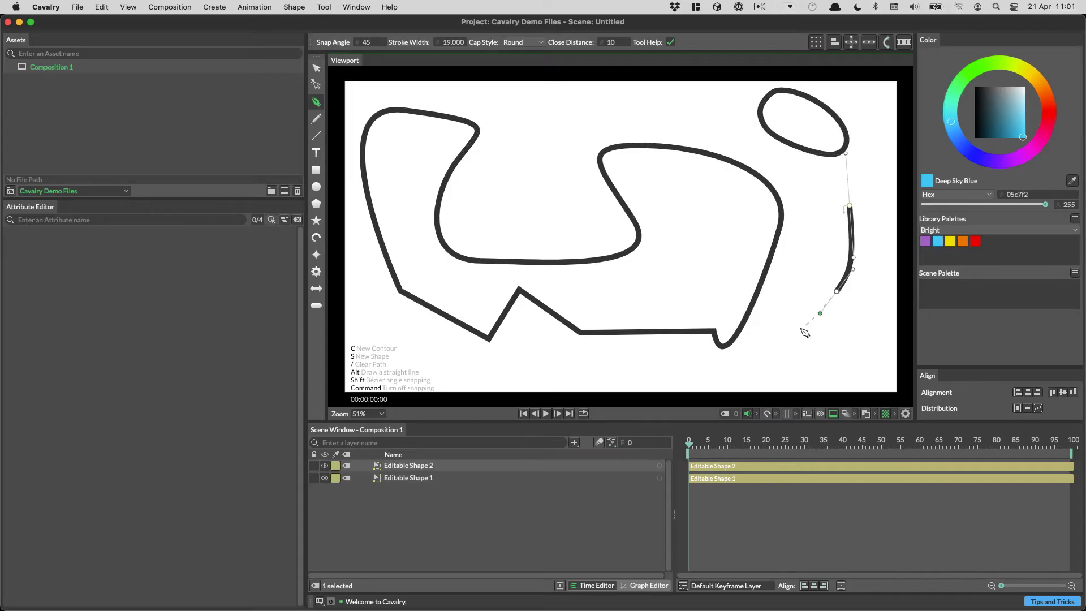
pyautogui.moveTo(800, 355); pyautogui.dragTo(776, 367)
# Add two more open curved contours to the new shape, one on each side of its first line
pyautogui.press('c')
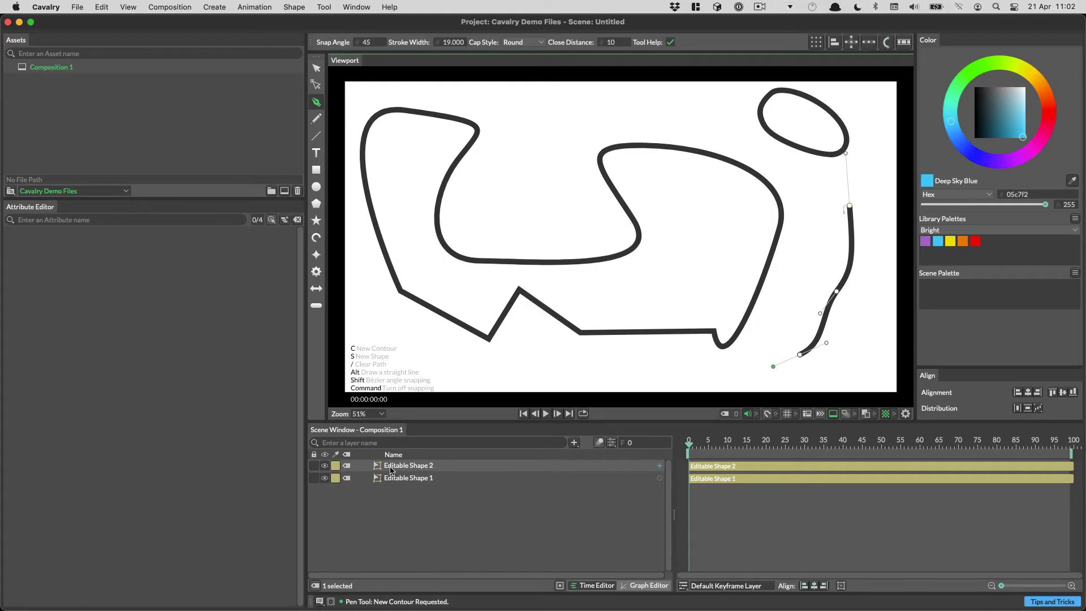
pyautogui.click(813, 192)
pyautogui.moveTo(807, 249); pyautogui.dragTo(797, 284)
pyautogui.moveTo(779, 320); pyautogui.dragTo(690, 367)
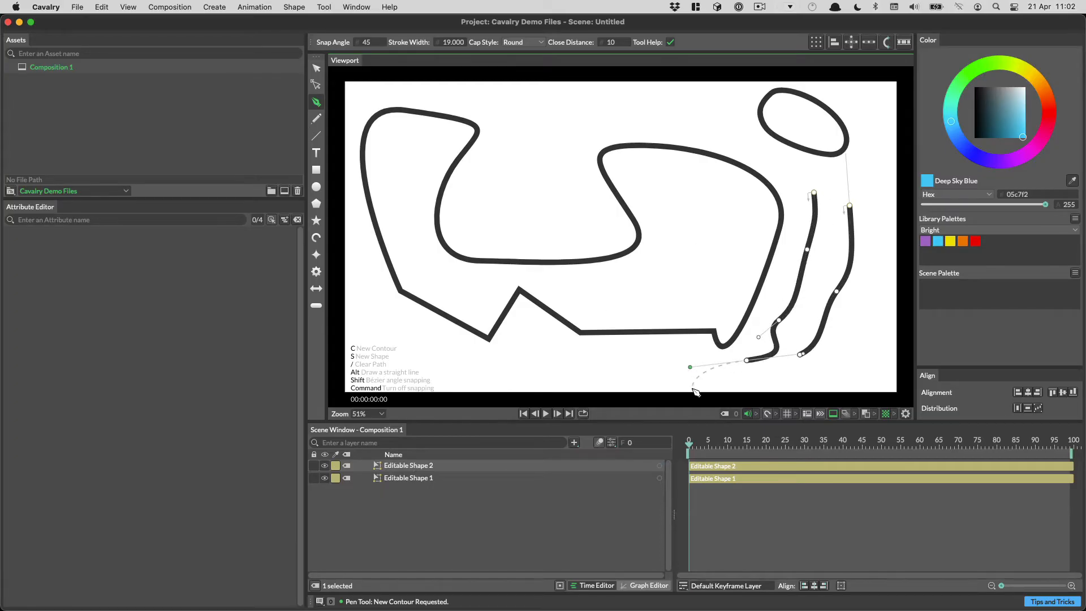
pyautogui.press('c')
pyautogui.click(881, 212)
pyautogui.moveTo(875, 283); pyautogui.dragTo(867, 313)
pyautogui.moveTo(852, 349); pyautogui.dragTo(840, 360)
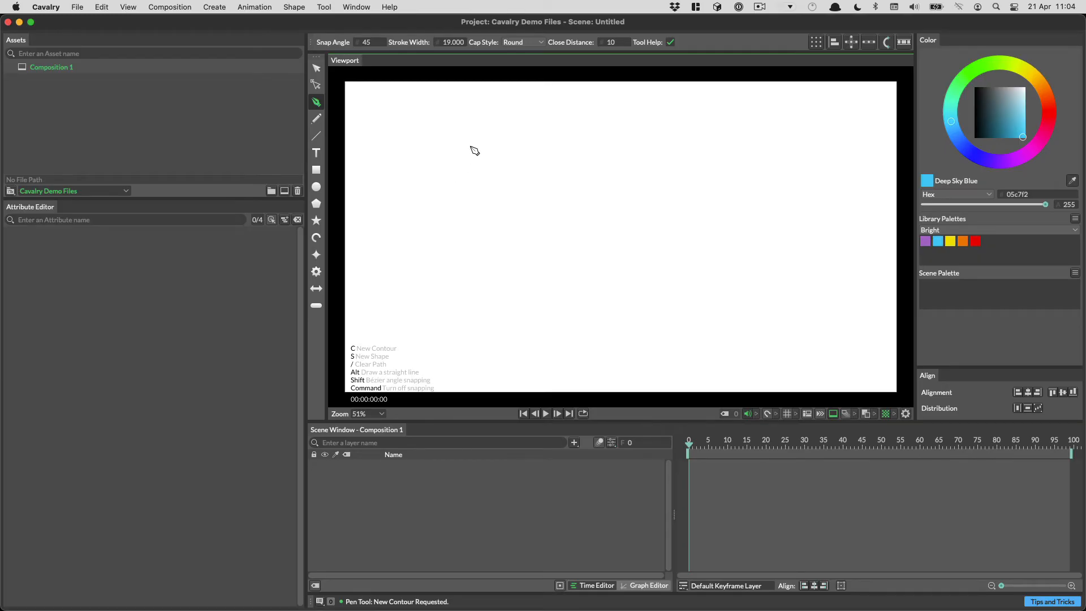
# Draw an open S-shaped curve with the Pen tool across the empty canvas, ending in a horizontal Bézier handle
pyautogui.moveTo(472, 145); pyautogui.dragTo(436, 230)
pyautogui.moveTo(502, 279); pyautogui.dragTo(545, 281)
pyautogui.moveTo(635, 208); pyautogui.dragTo(645, 160)
pyautogui.moveTo(720, 137); pyautogui.dragTo(752, 146)
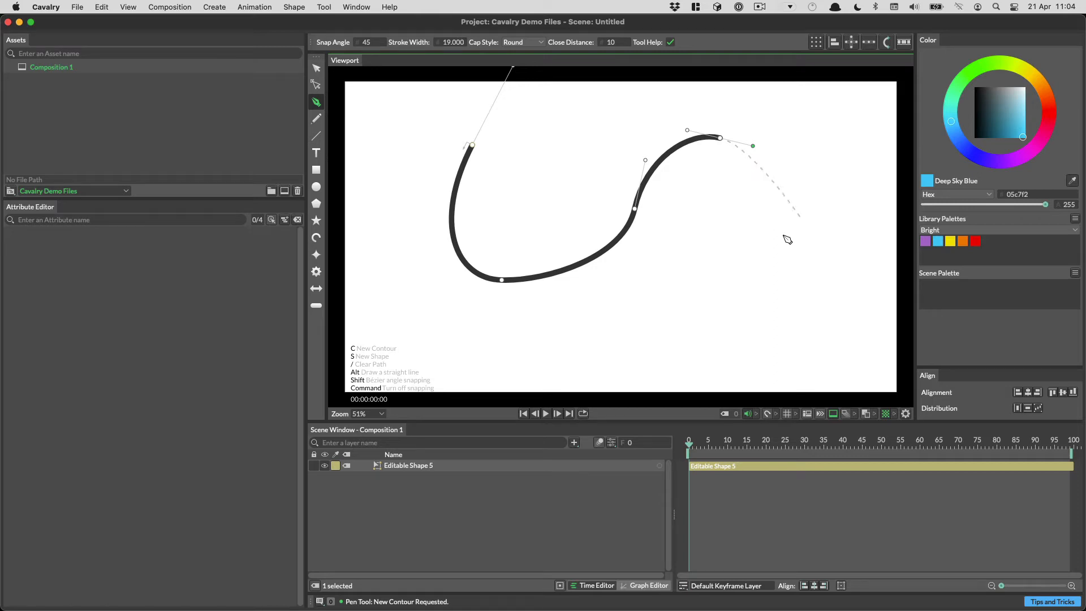
pyautogui.moveTo(796, 214); pyautogui.dragTo(844, 214)
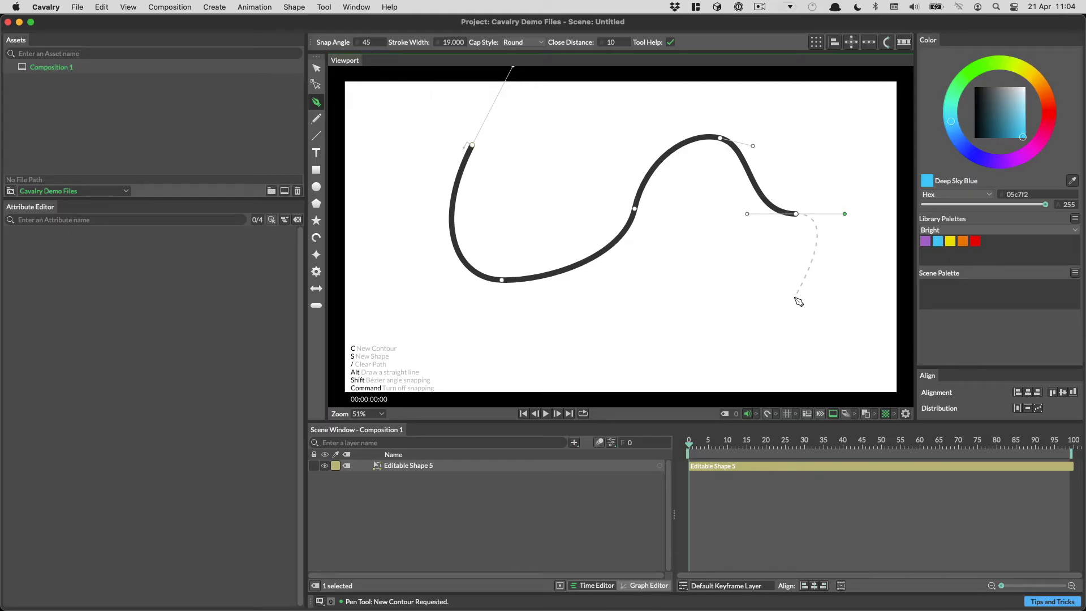
# Draw a new open contour of six straight segments below the S-curve, keeping each segment snapped to 45° angle steps
pyautogui.click(671, 329)
pyautogui.click(737, 265)
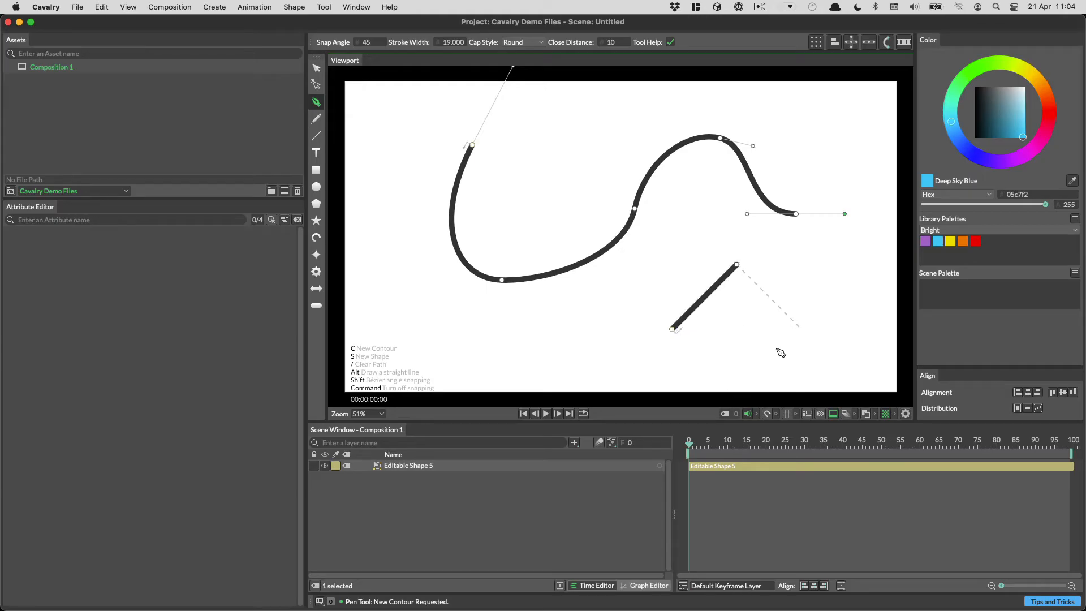
pyautogui.click(834, 361)
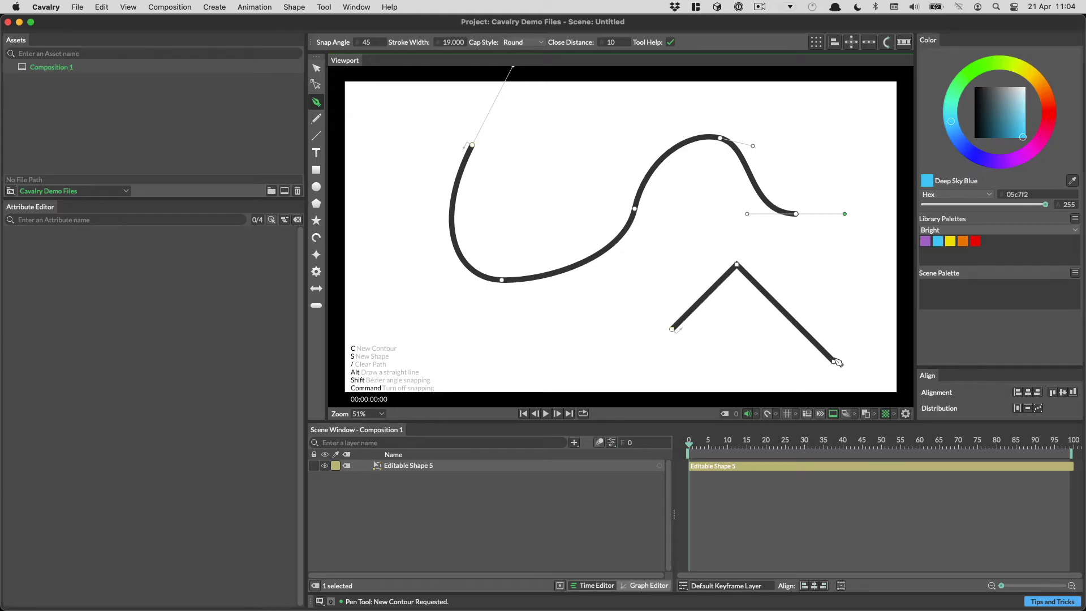
pyautogui.click(869, 326)
pyautogui.click(772, 229)
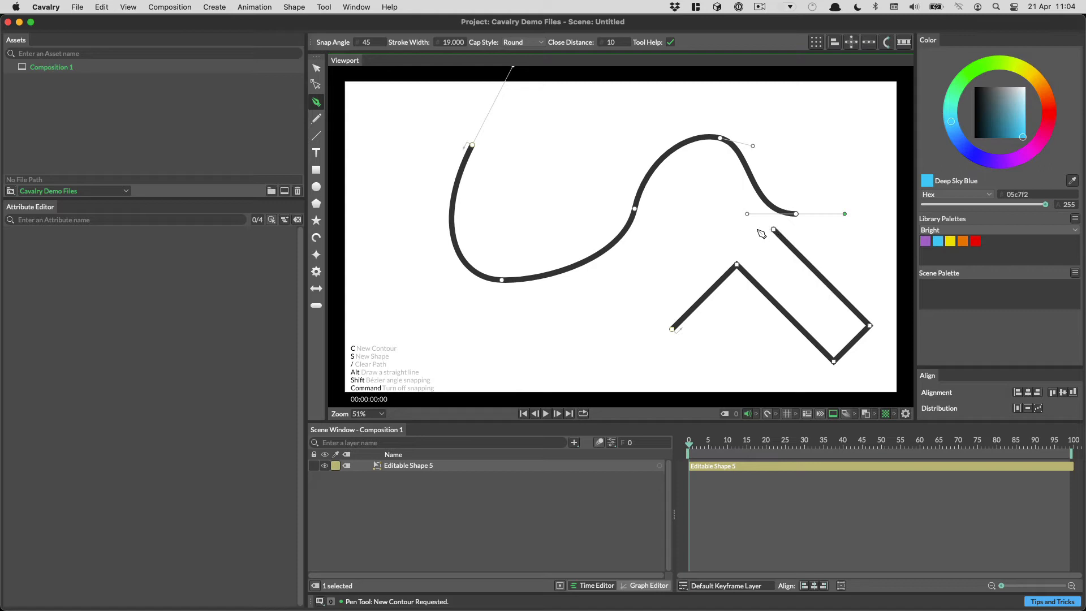
pyautogui.click(684, 229)
pyautogui.click(544, 370)
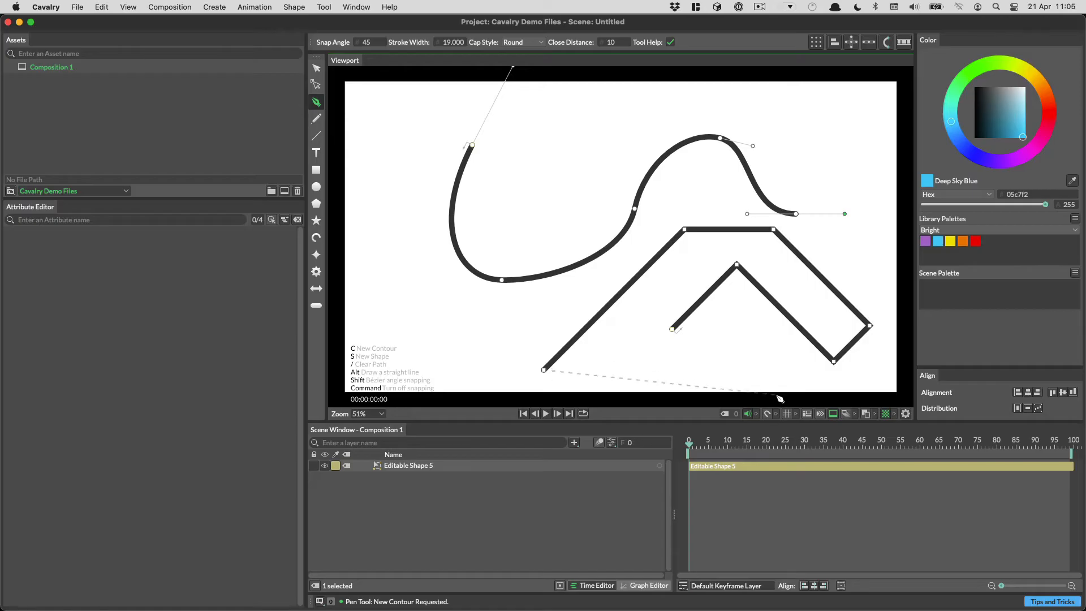
# Enable viewport snapping and close the angular contour through a corner aligned with its first and last points
pyautogui.click(777, 414)
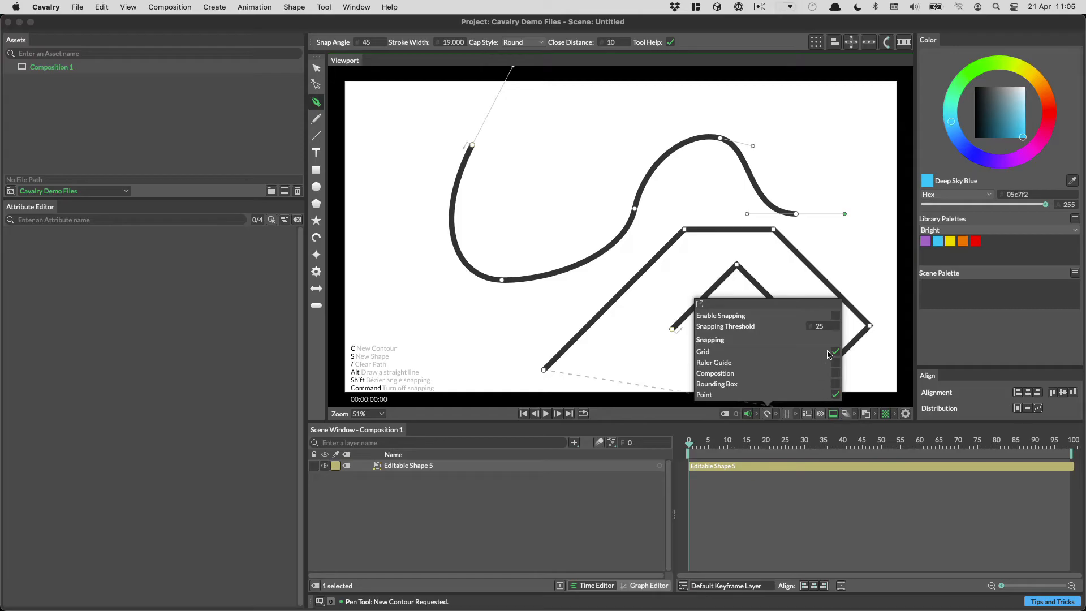
pyautogui.click(836, 316)
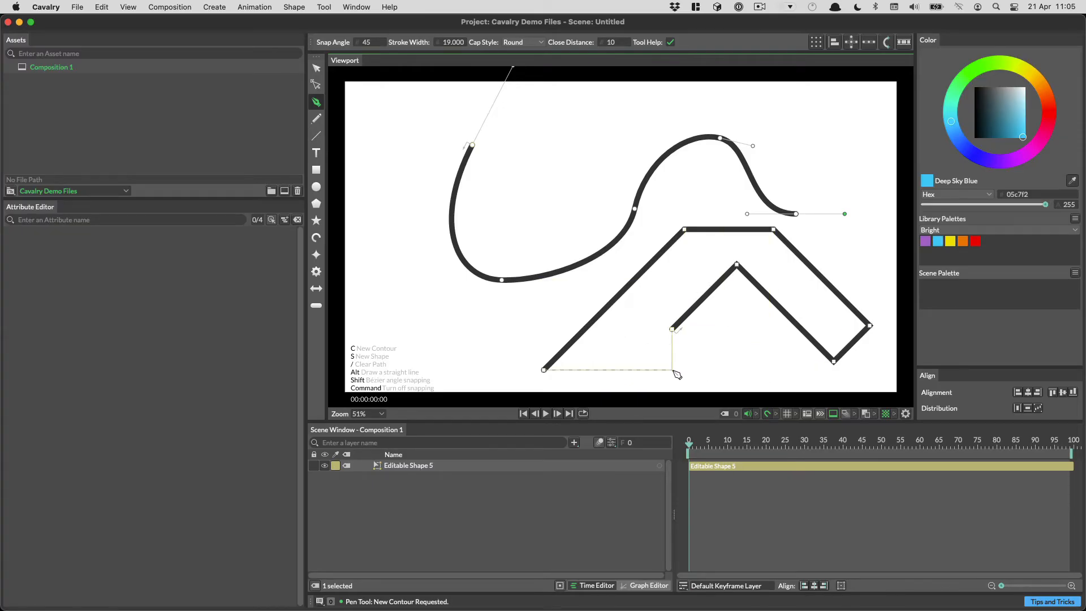
pyautogui.click(672, 370)
pyautogui.click(672, 329)
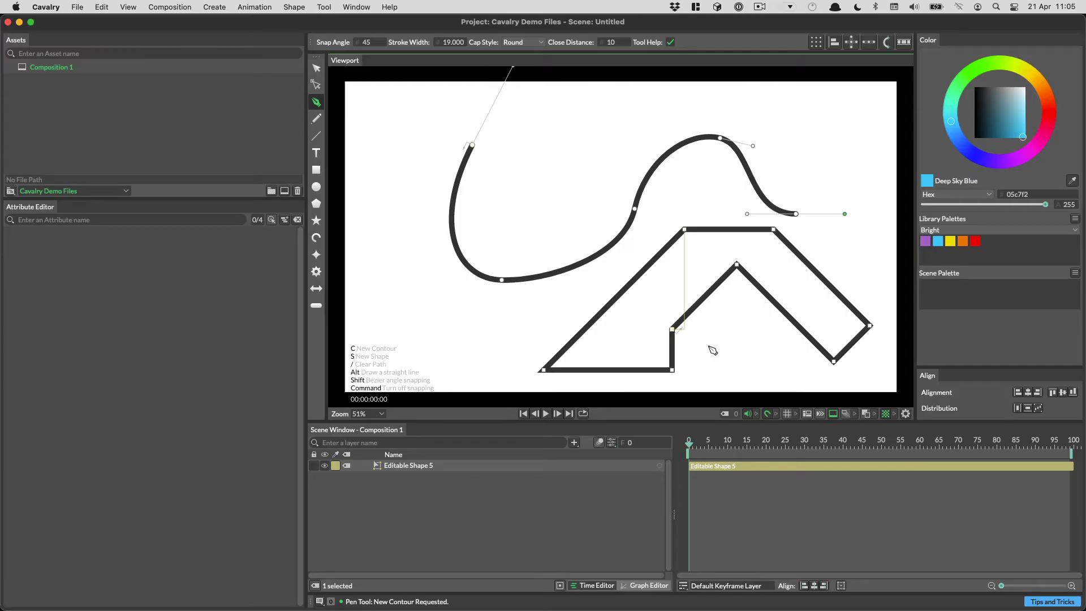
pyautogui.click(316, 68)
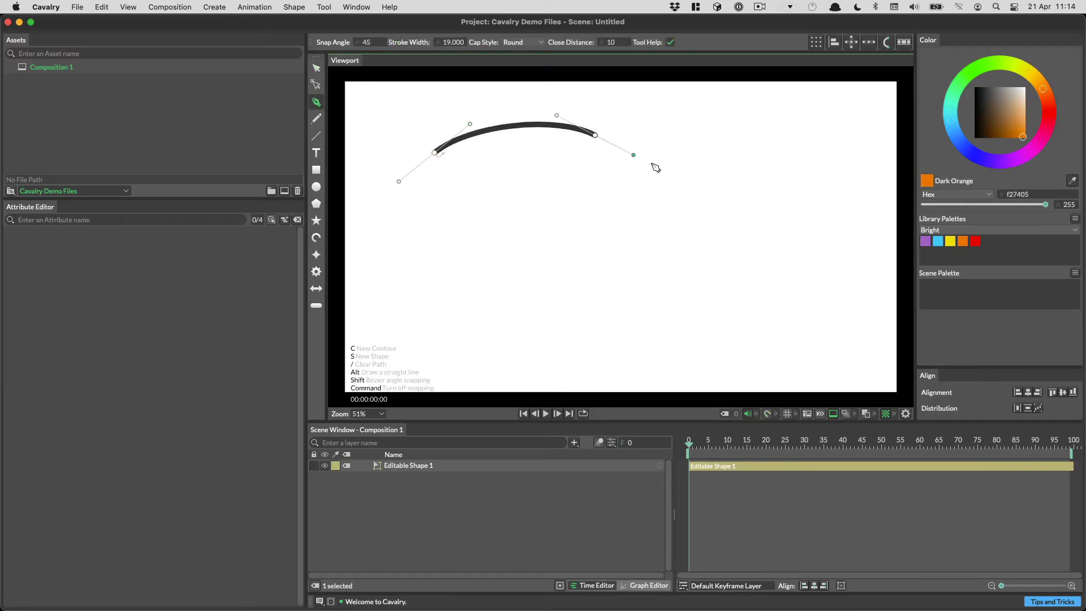
# Continue the Pen curve clockwise into a large rounded outline that stays open, with its end curling inward below the start point
pyautogui.moveTo(723, 238); pyautogui.dragTo(709, 296)
pyautogui.moveTo(598, 330); pyautogui.dragTo(543, 324)
pyautogui.moveTo(481, 299); pyautogui.dragTo(459, 249)
pyautogui.moveTo(501, 223); pyautogui.dragTo(560, 210)
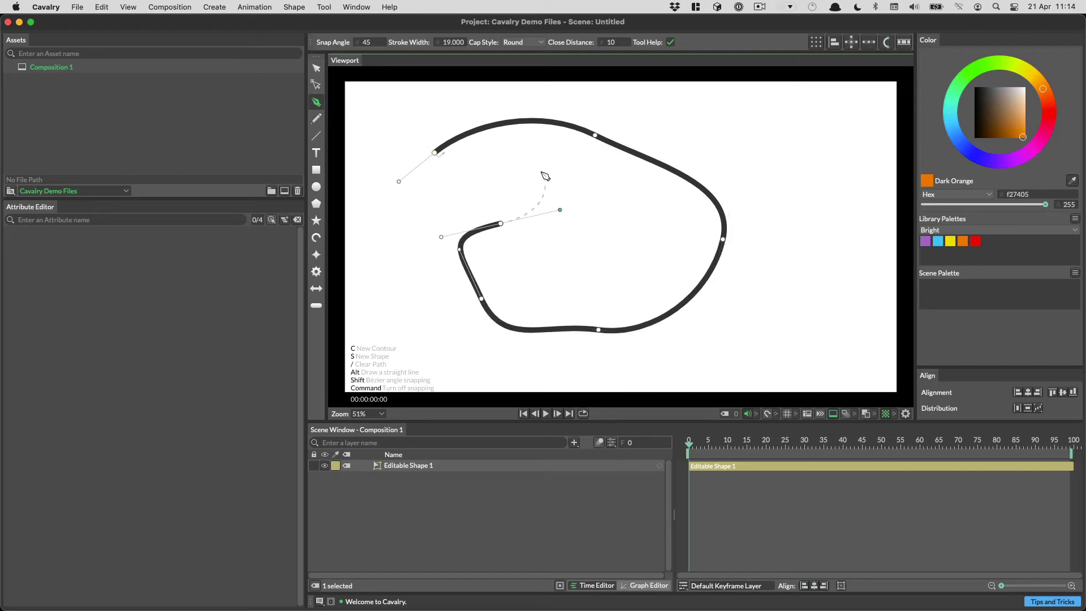
# Try closing the path by moving its open end onto the first point and reshaping the joined point's handle, and undo these edits
pyautogui.click(320, 68)
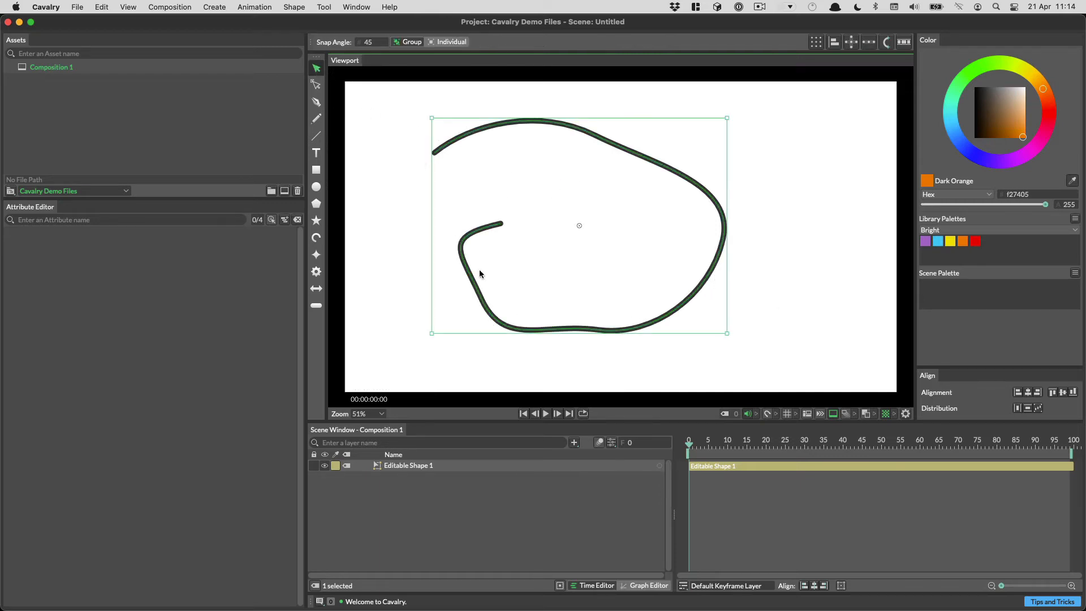
pyautogui.click(450, 475)
pyautogui.click(452, 467)
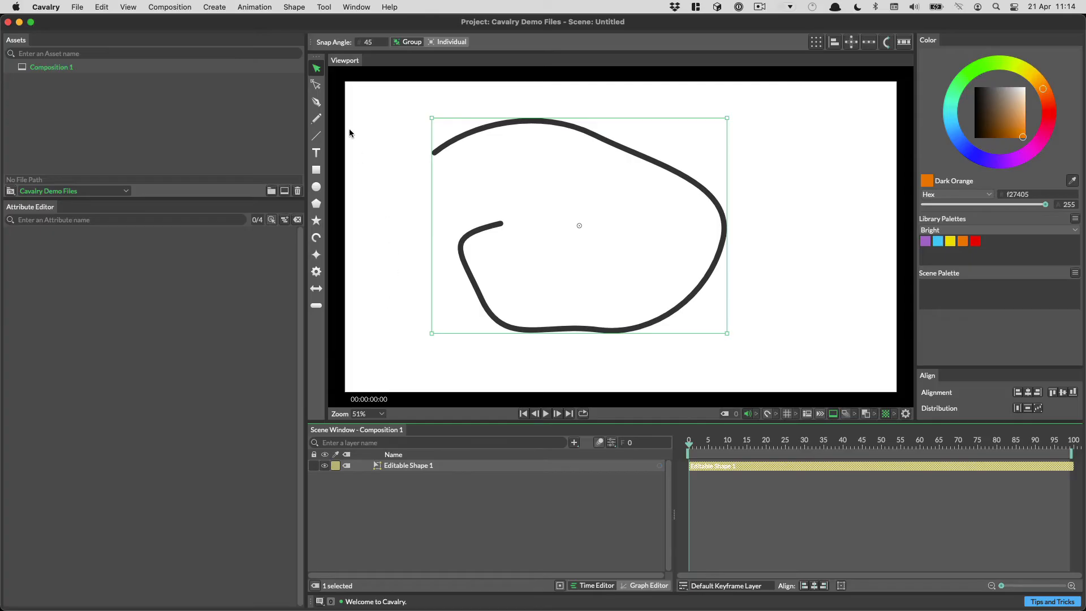
pyautogui.click(315, 86)
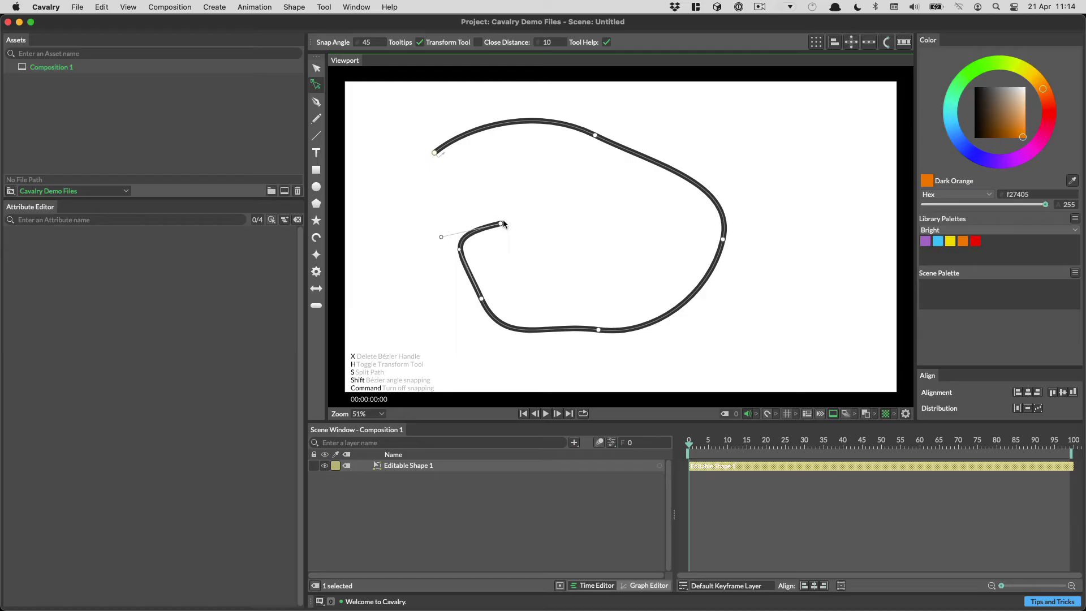
pyautogui.moveTo(501, 223); pyautogui.dragTo(434, 154)
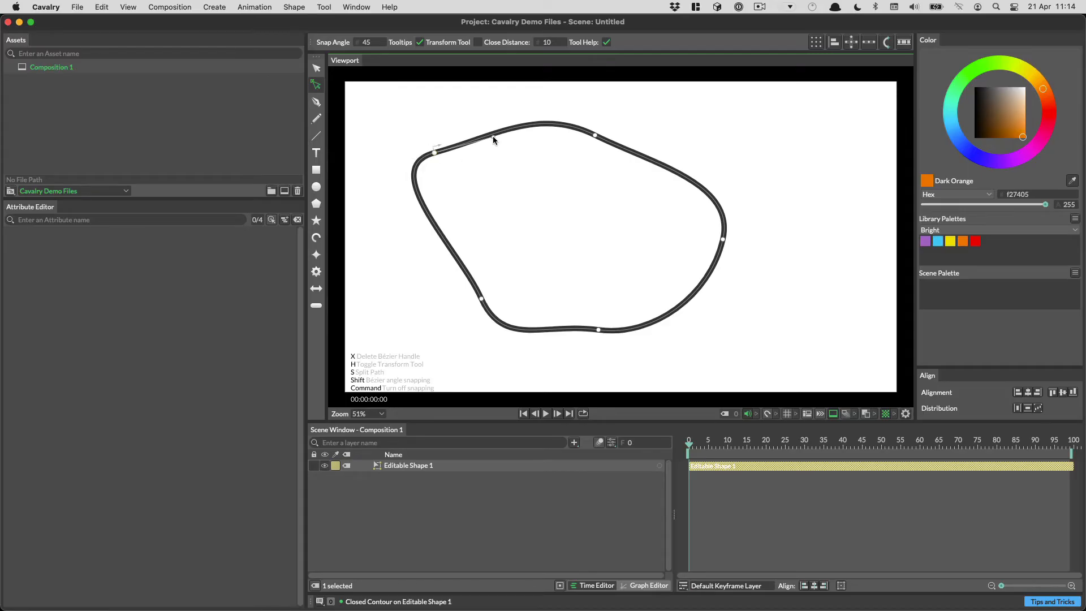
pyautogui.moveTo(493, 136); pyautogui.dragTo(476, 112)
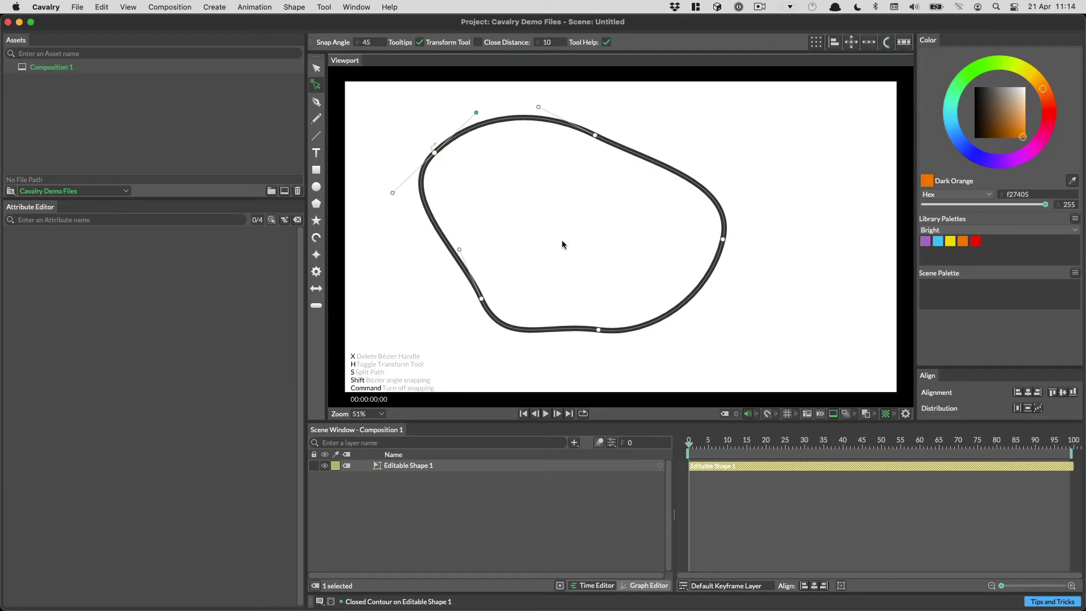
pyautogui.press('super+z')
pyautogui.press('super+z')
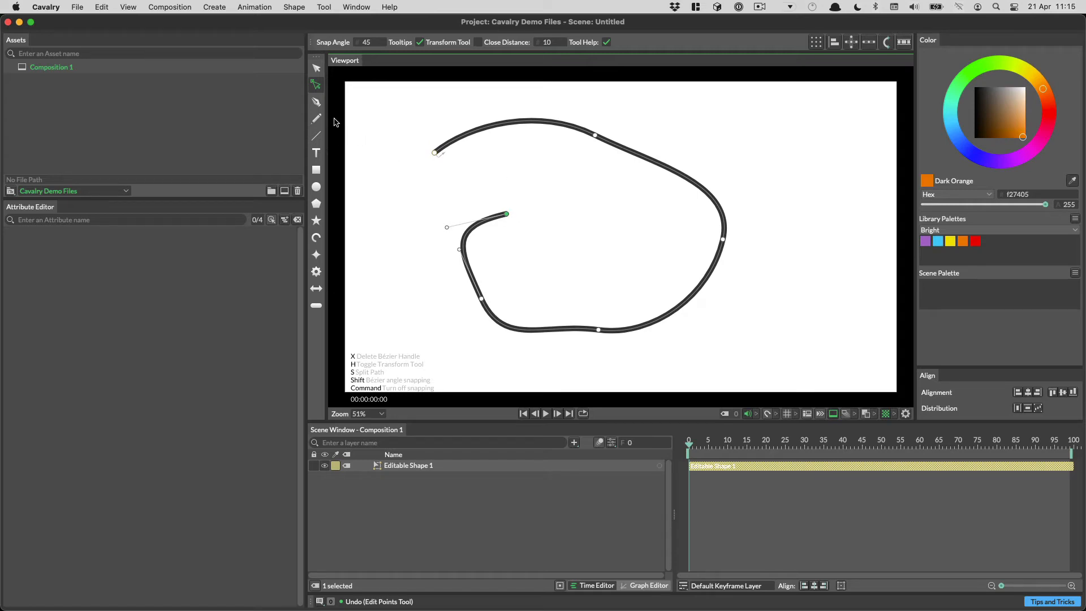
# Resume the open path from its inner end with the Pen tool, adding two curved points and closing it at the first point
pyautogui.click(316, 102)
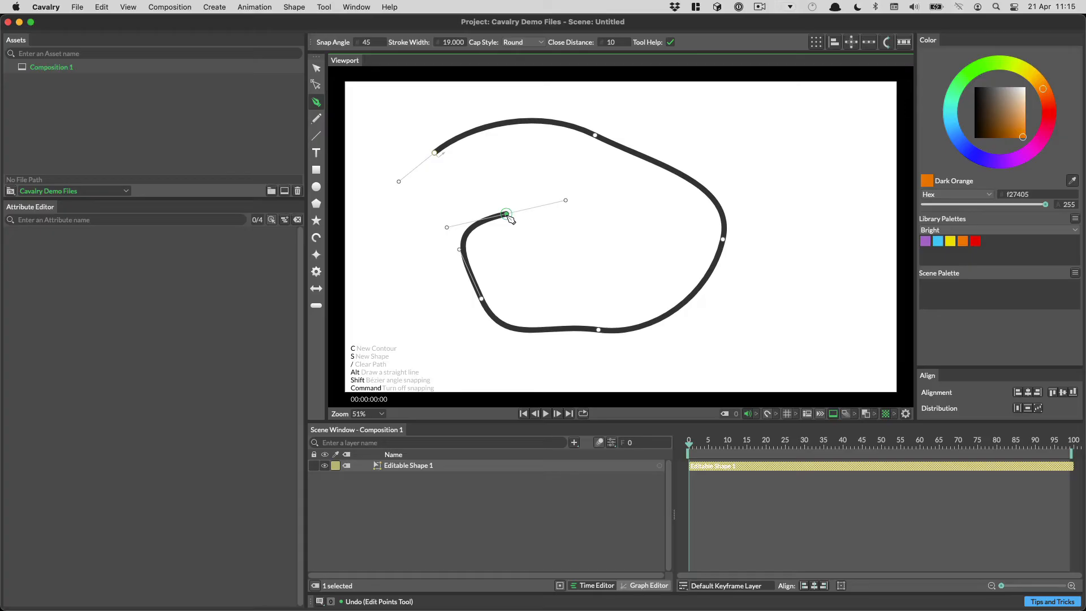
pyautogui.moveTo(523, 161); pyautogui.dragTo(497, 167)
pyautogui.moveTo(438, 191); pyautogui.dragTo(369, 176)
pyautogui.moveTo(435, 153); pyautogui.dragTo(482, 156)
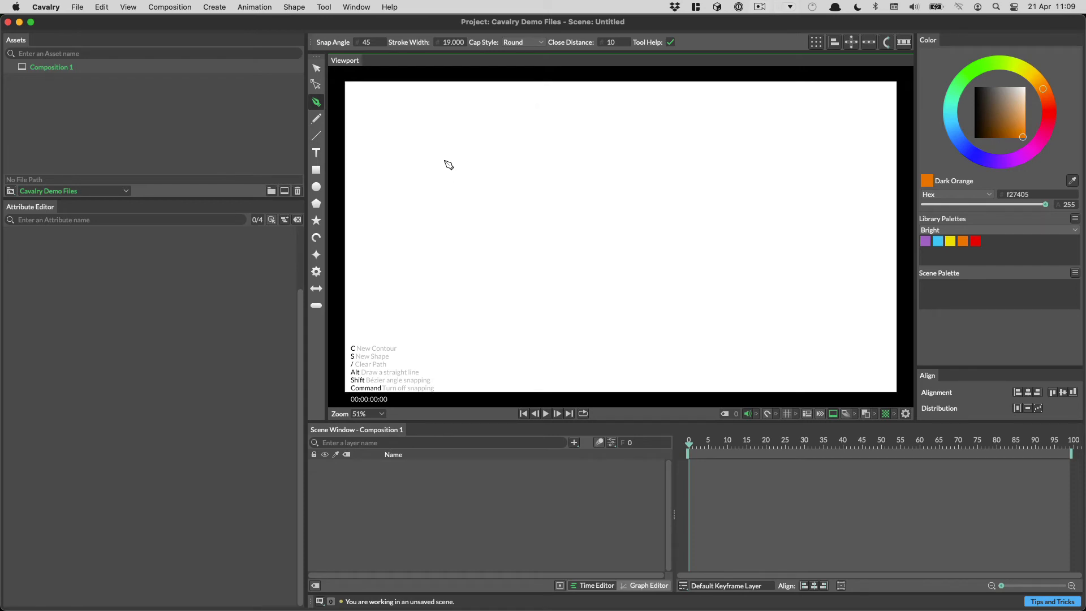
# Draw a large closed wavy shape with two rounded ends across the empty canvas using the Pen tool
pyautogui.moveTo(388, 281); pyautogui.dragTo(417, 324)
pyautogui.moveTo(501, 340); pyautogui.dragTo(530, 333)
pyautogui.moveTo(557, 273)
pyautogui.mouseDown()
pyautogui.moveTo(593, 251)
pyautogui.moveTo(693, 283)
pyautogui.mouseUp()
pyautogui.moveTo(774, 324); pyautogui.dragTo(814, 303)
pyautogui.moveTo(804, 202); pyautogui.dragTo(717, 167)
pyautogui.moveTo(645, 181); pyautogui.dragTo(554, 199)
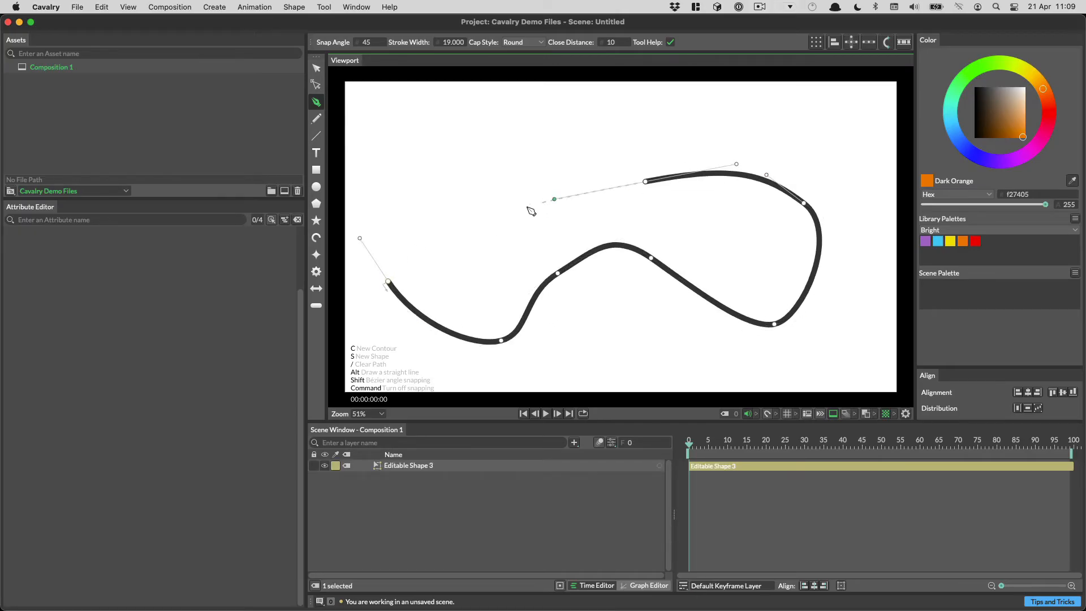
pyautogui.moveTo(470, 232); pyautogui.dragTo(432, 215)
pyautogui.moveTo(388, 281); pyautogui.dragTo(408, 356)
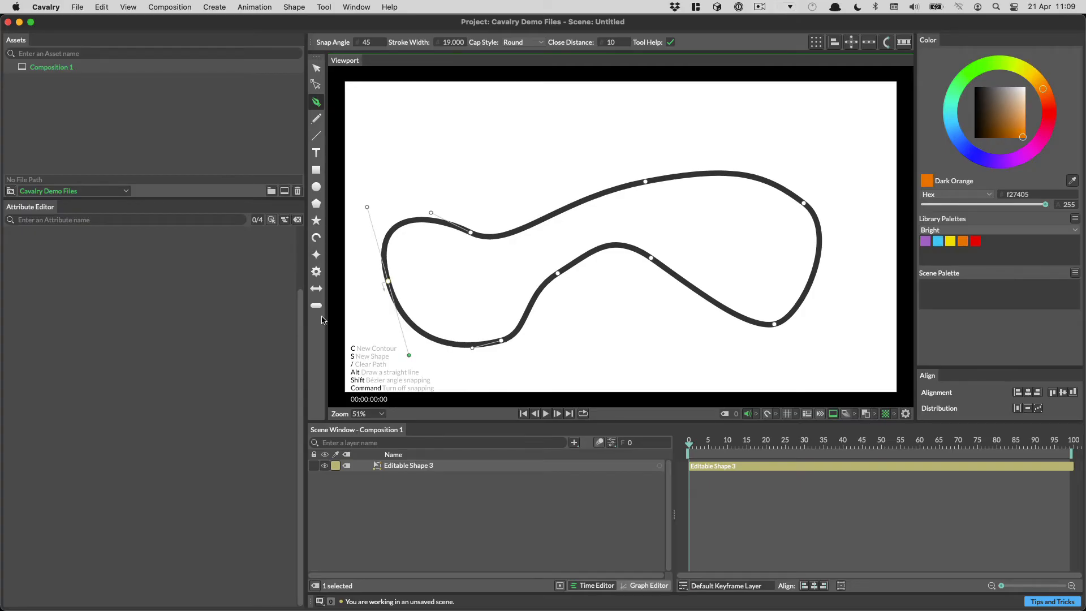
# Enable the closed shape's fill and set its fill color to the palette's orange, f27405
pyautogui.click(402, 467)
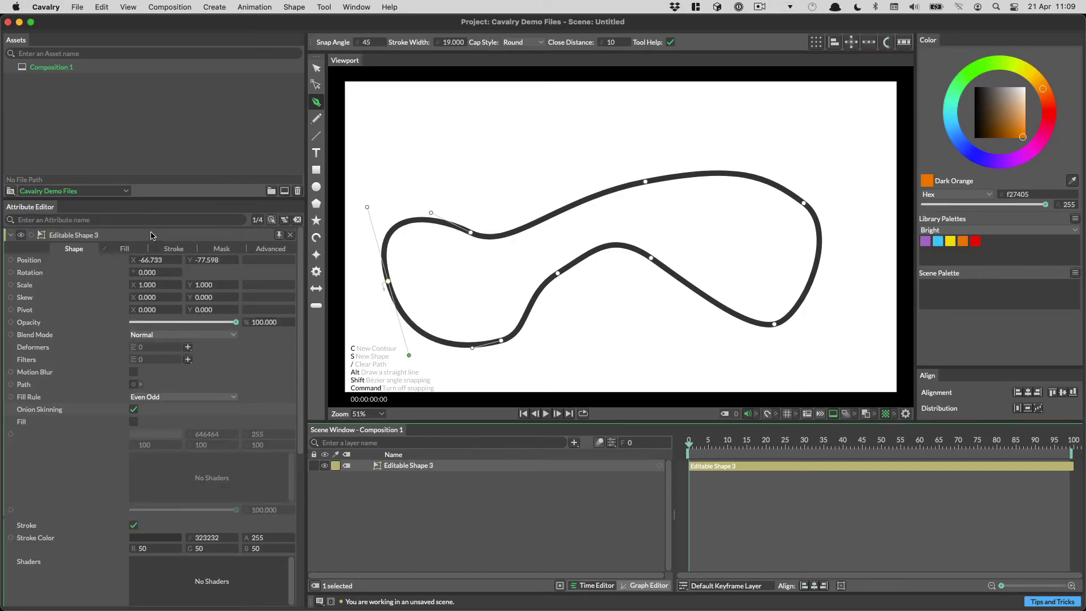
pyautogui.click(125, 249)
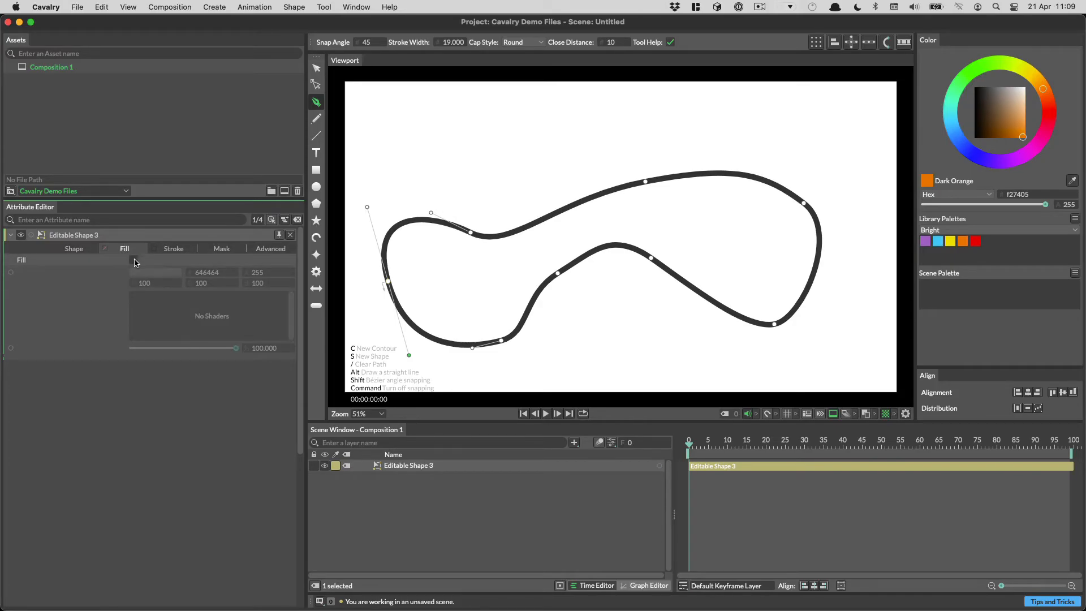
pyautogui.click(133, 260)
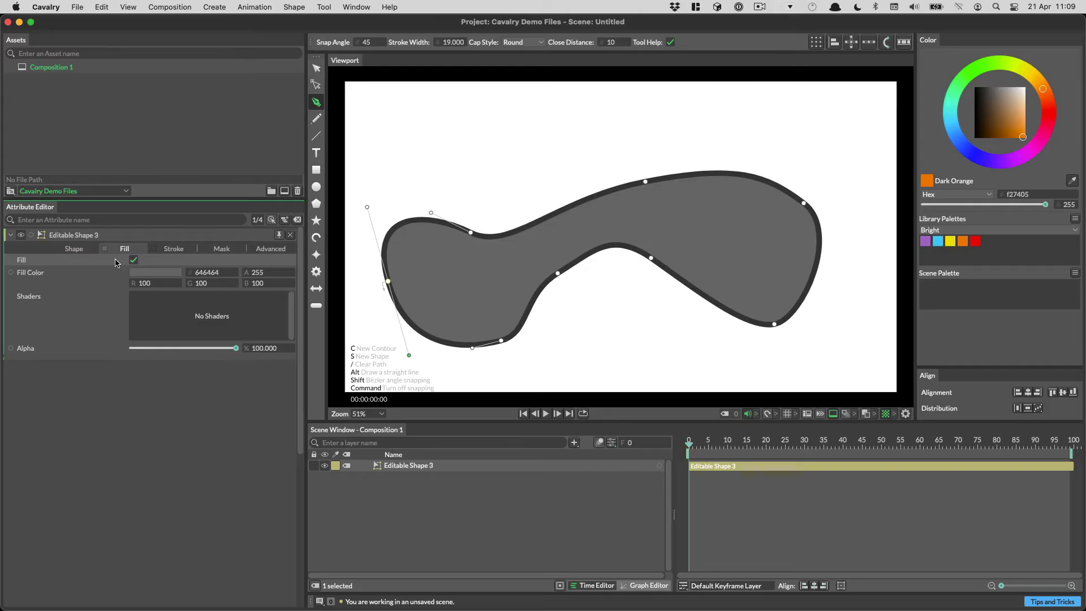
pyautogui.click(89, 282)
pyautogui.click(963, 242)
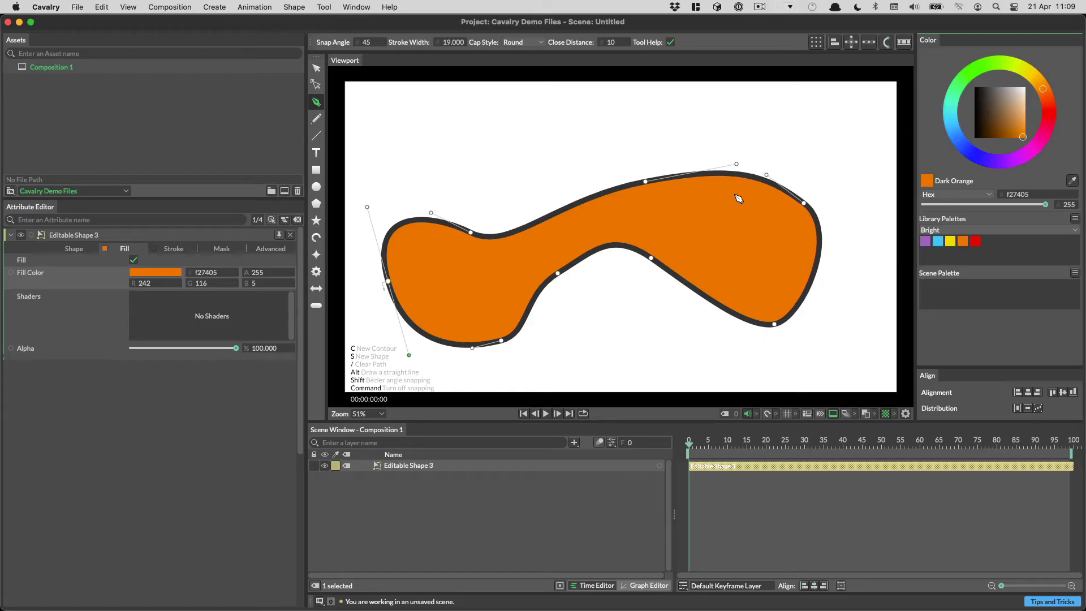
# Draw two closed curved contours inside the orange shape, one in each rounded end, to cut holes in its fill
pyautogui.moveTo(731, 195); pyautogui.dragTo(691, 268)
pyautogui.moveTo(748, 287); pyautogui.dragTo(765, 290)
pyautogui.moveTo(795, 234); pyautogui.dragTo(696, 195)
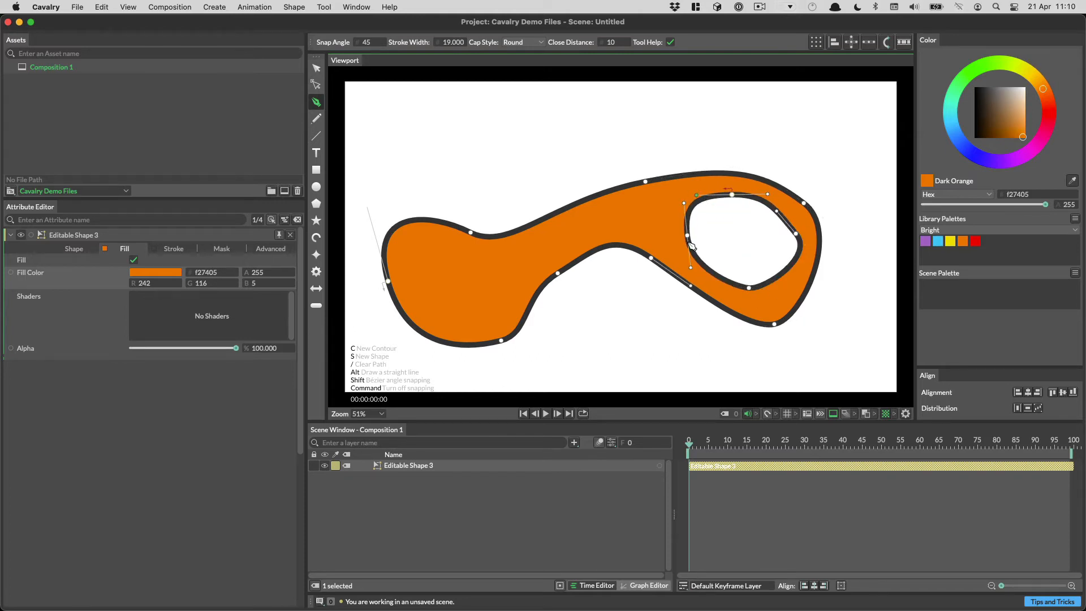
pyautogui.moveTo(439, 250); pyautogui.dragTo(425, 248)
pyautogui.moveTo(408, 265); pyautogui.dragTo(413, 290)
pyautogui.moveTo(432, 306); pyautogui.dragTo(515, 282)
pyautogui.moveTo(439, 250)
pyautogui.mouseDown()
pyautogui.moveTo(406, 248)
pyautogui.moveTo(426, 243)
pyautogui.mouseUp()
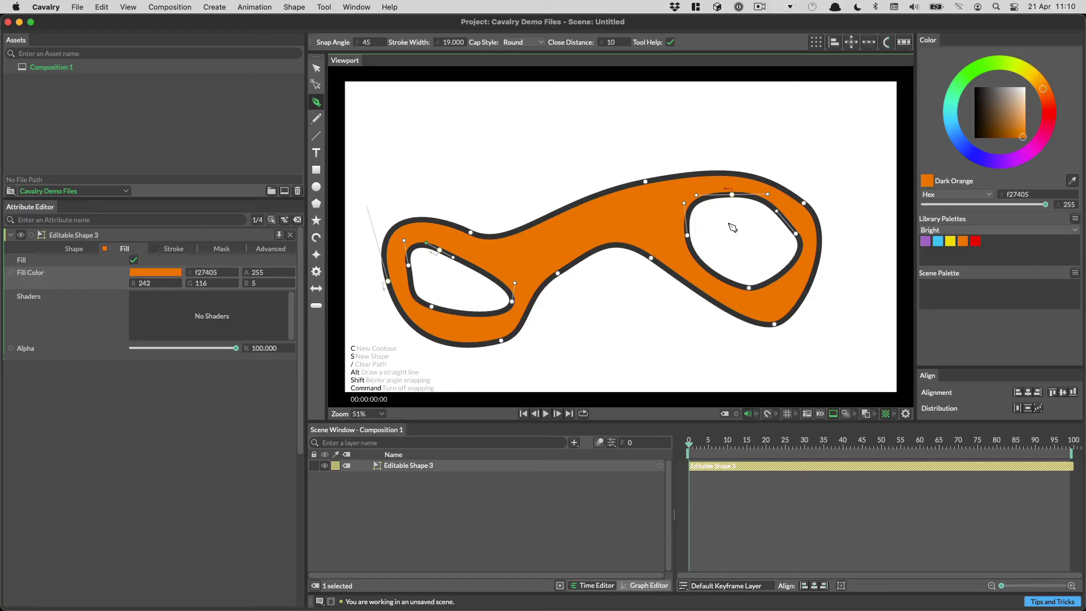
# Draw a smaller closed contour inside the right-hand hole to form a filled island
pyautogui.click(709, 232)
pyautogui.moveTo(722, 253); pyautogui.dragTo(736, 265)
pyautogui.moveTo(774, 260); pyautogui.dragTo(711, 221)
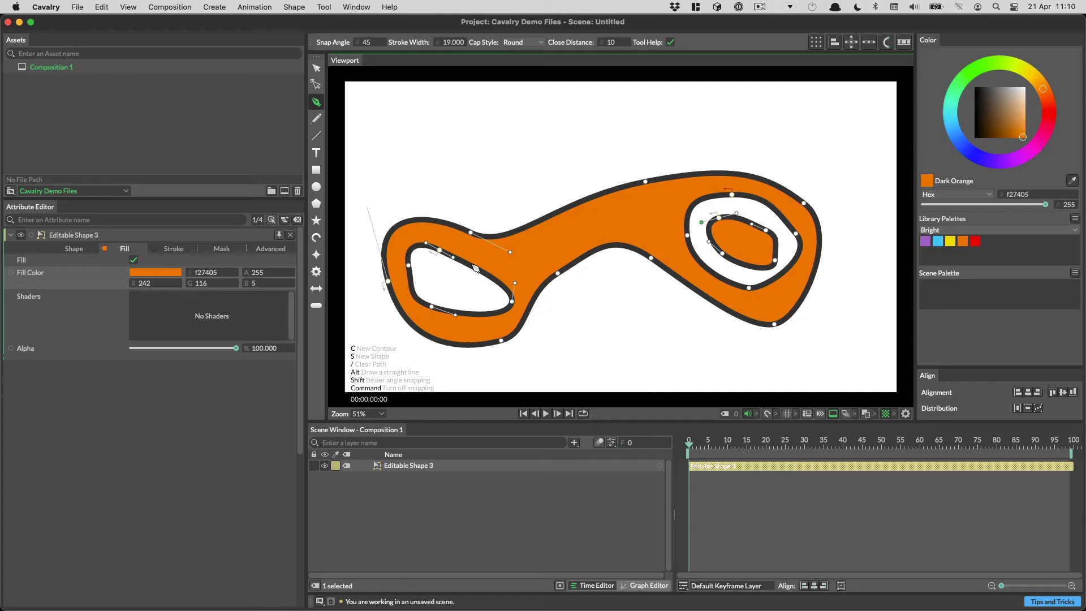
# Set the shape's Fill Rule to Winding
pyautogui.click(69, 249)
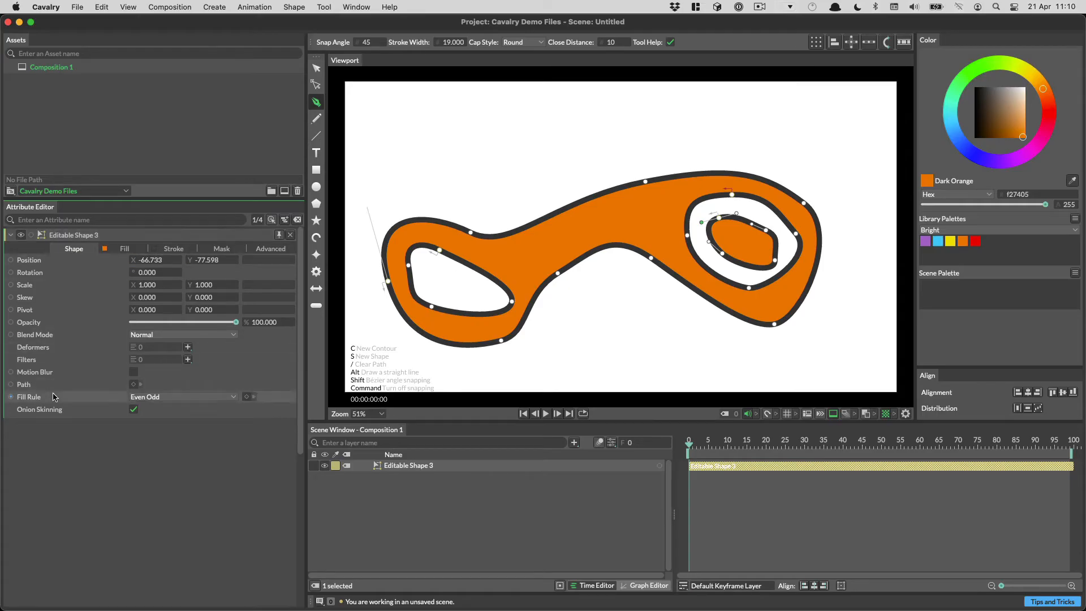
pyautogui.click(158, 398)
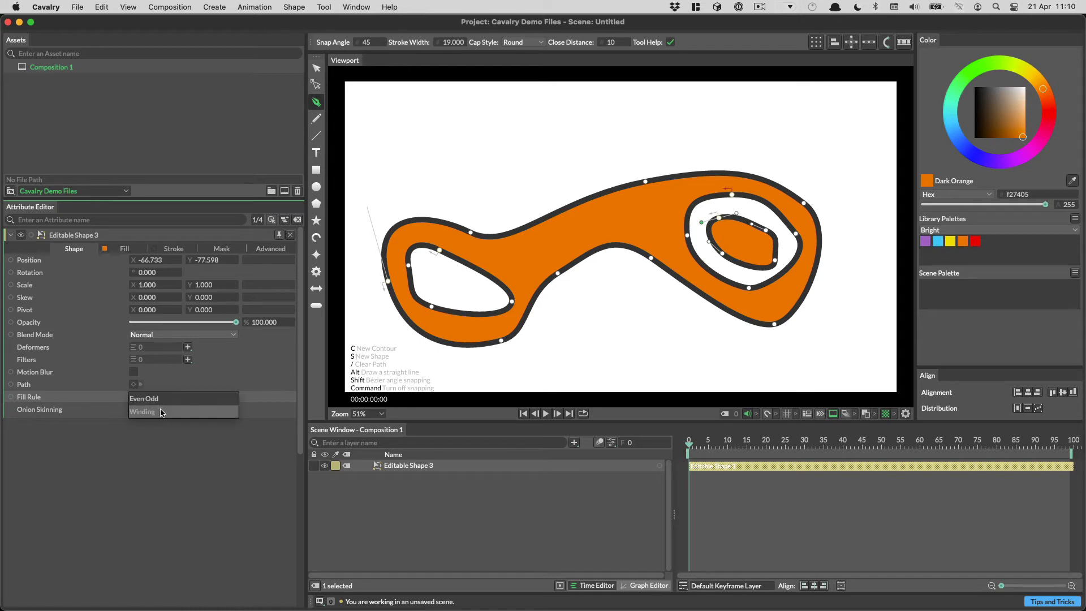
pyautogui.click(161, 411)
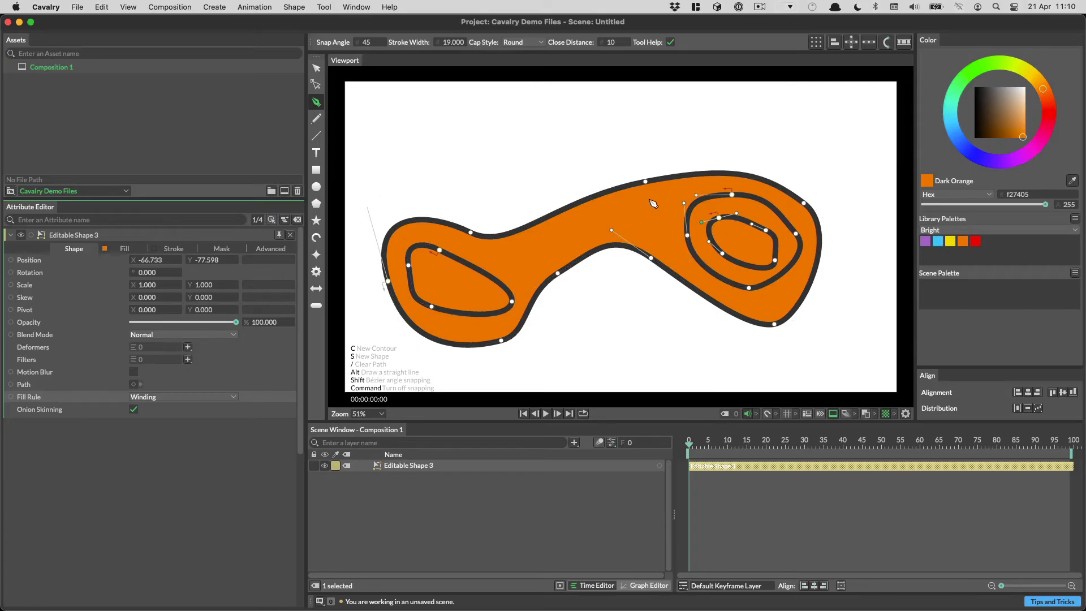
# Set the top-middle point of the outer contour as its first point using the Edit Points tool
pyautogui.click(316, 68)
pyautogui.click(316, 84)
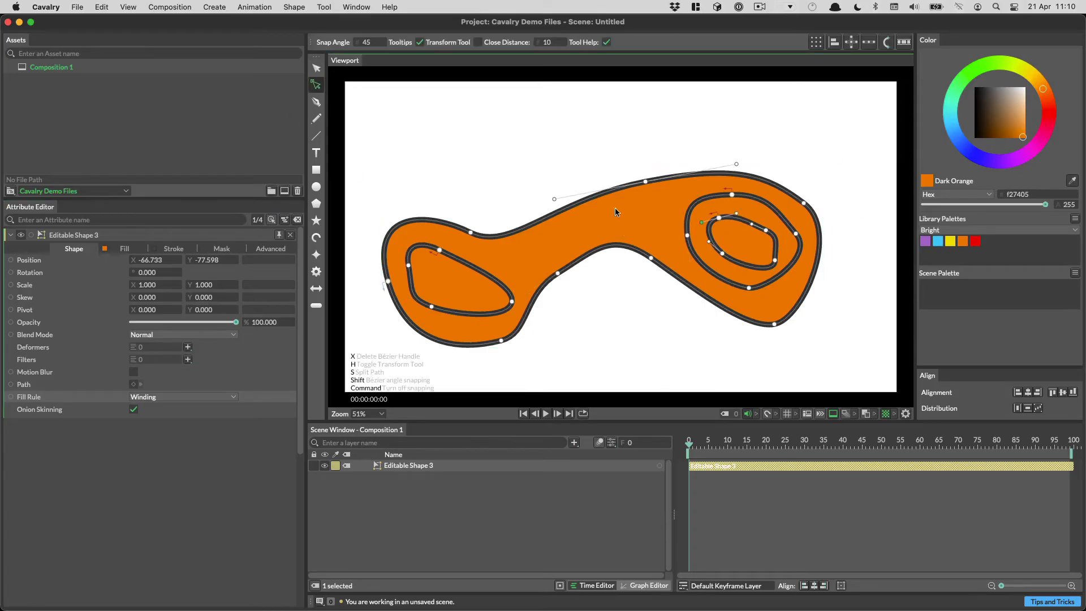
pyautogui.click(298, 7)
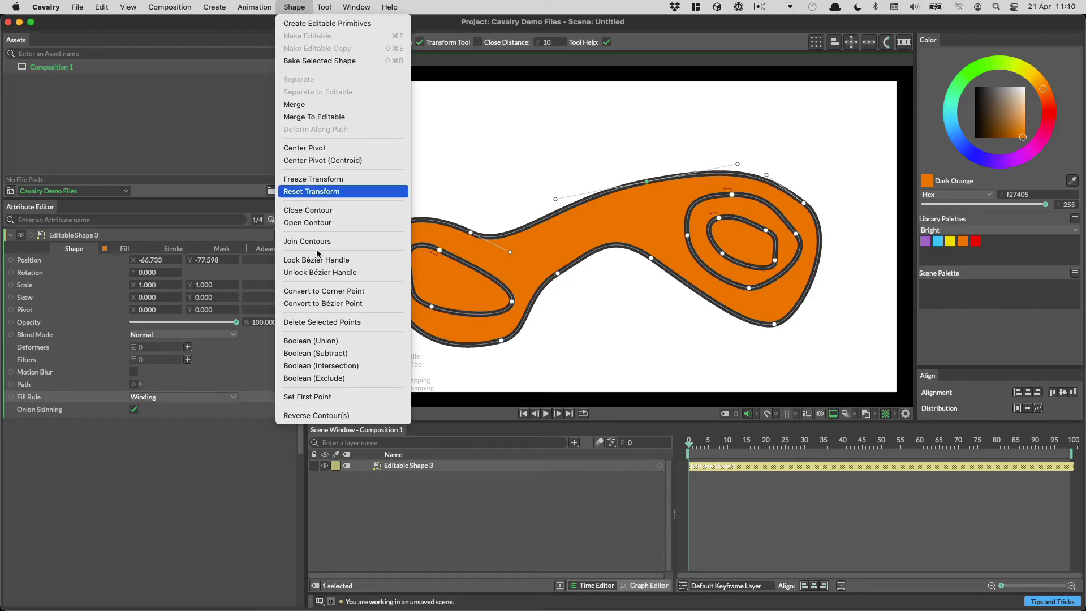
pyautogui.click(315, 398)
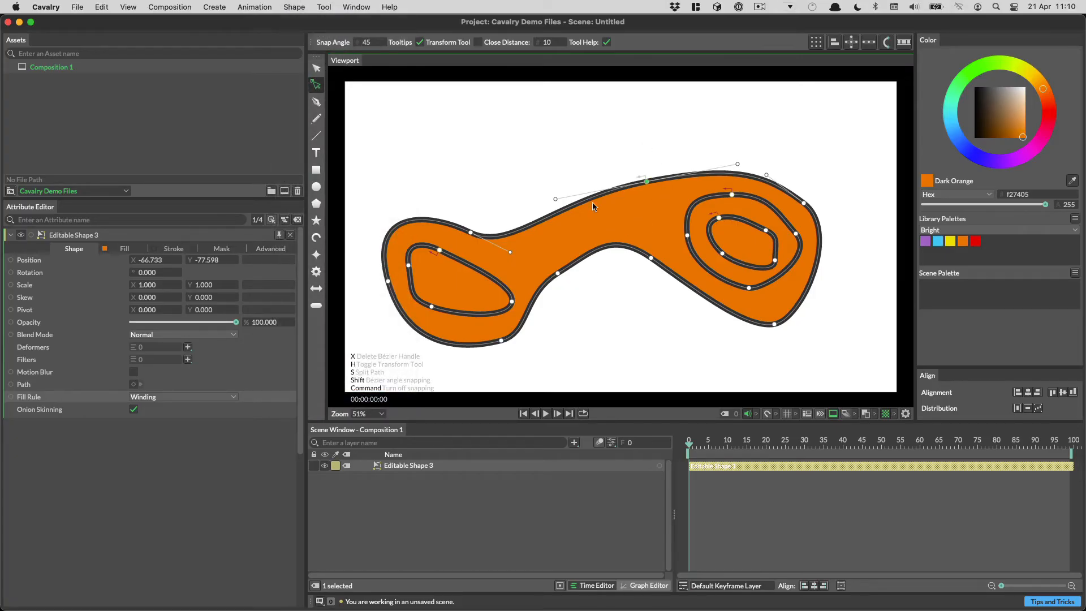
# Draw a small closed oval contour clockwise in the middle of the orange shape with the Pen tool, and revisit the Fill Rule options
pyautogui.click(317, 102)
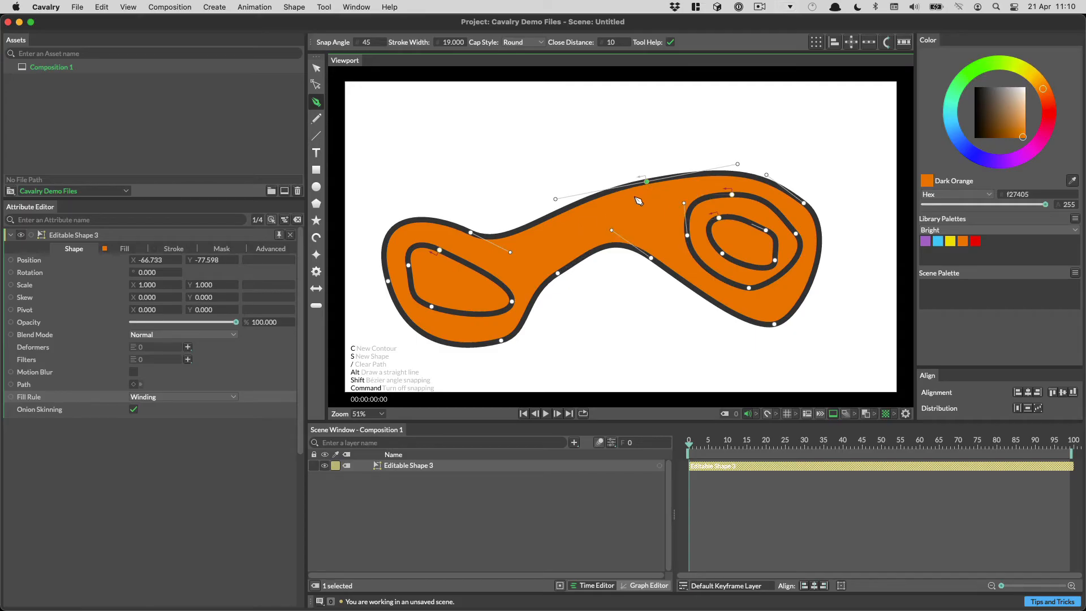
pyautogui.moveTo(637, 195); pyautogui.dragTo(661, 200)
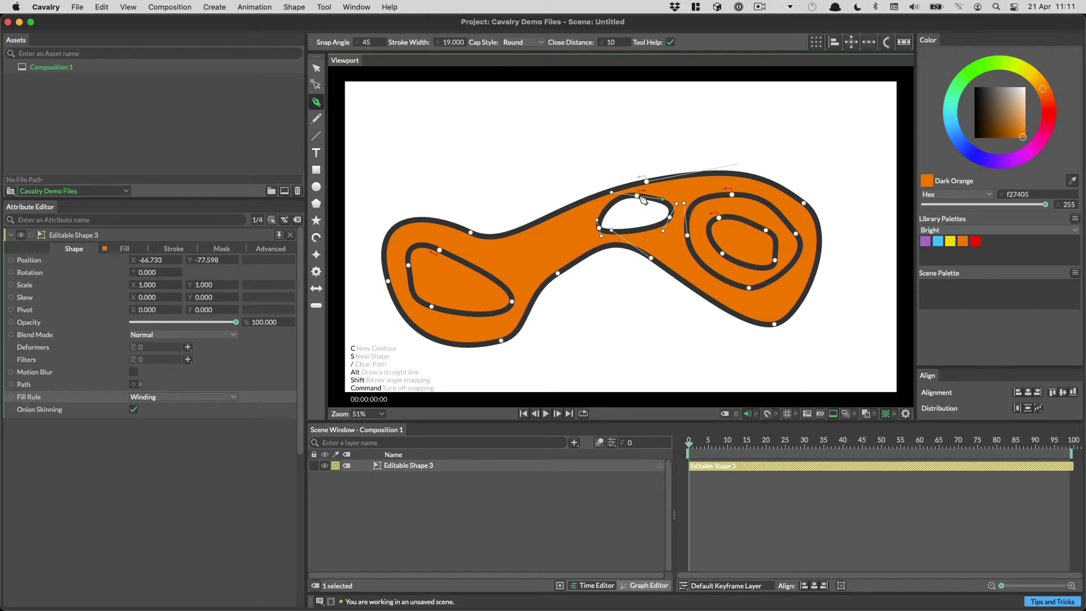
pyautogui.click(183, 399)
pyautogui.click(182, 404)
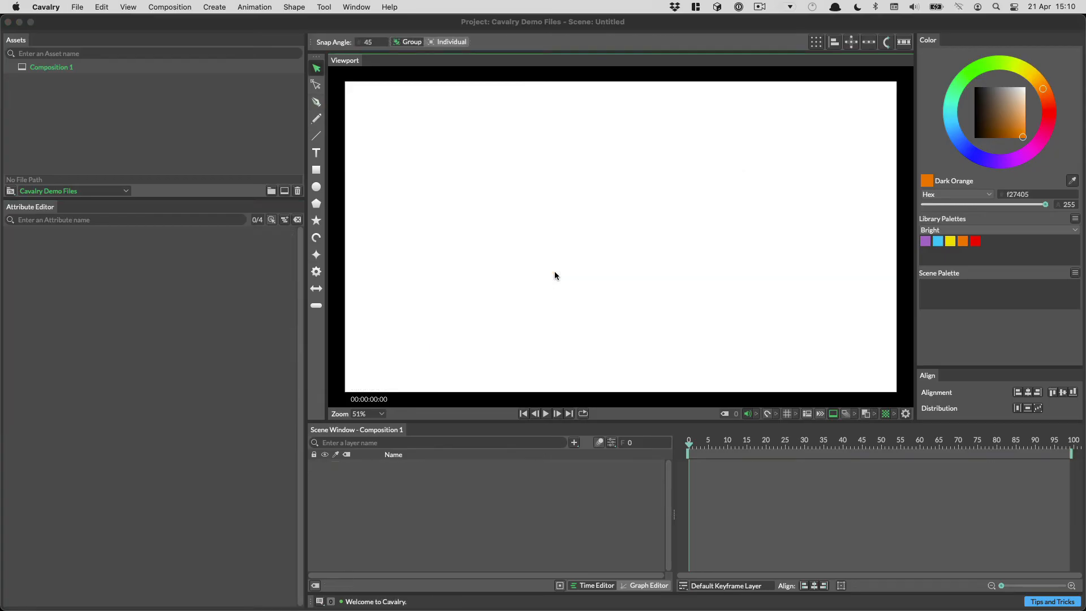
# Draw a large closed rounded contour in the upper-left part of the canvas with the Pen tool
pyautogui.click(316, 103)
pyautogui.moveTo(437, 123); pyautogui.dragTo(419, 149)
pyautogui.moveTo(515, 287); pyautogui.dragTo(544, 282)
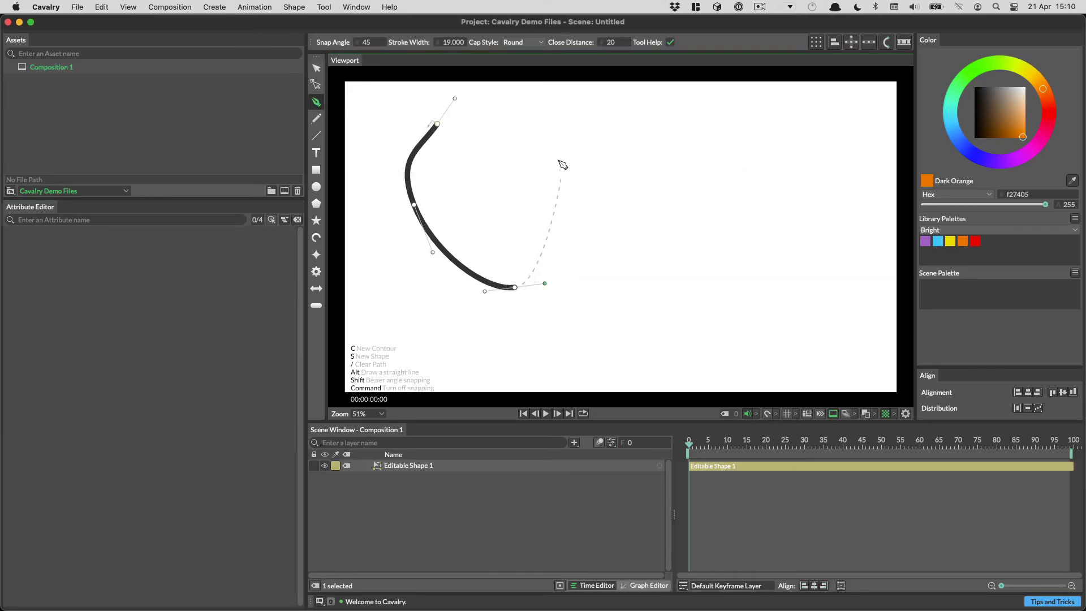
pyautogui.moveTo(561, 173); pyautogui.dragTo(542, 125)
pyautogui.moveTo(437, 124); pyautogui.dragTo(392, 148)
# Draw an open curved contour to the right of the closed one within the same shape, ending below it
pyautogui.moveTo(613, 115); pyautogui.dragTo(651, 139)
pyautogui.moveTo(676, 175); pyautogui.dragTo(680, 203)
pyautogui.moveTo(656, 272); pyautogui.dragTo(631, 291)
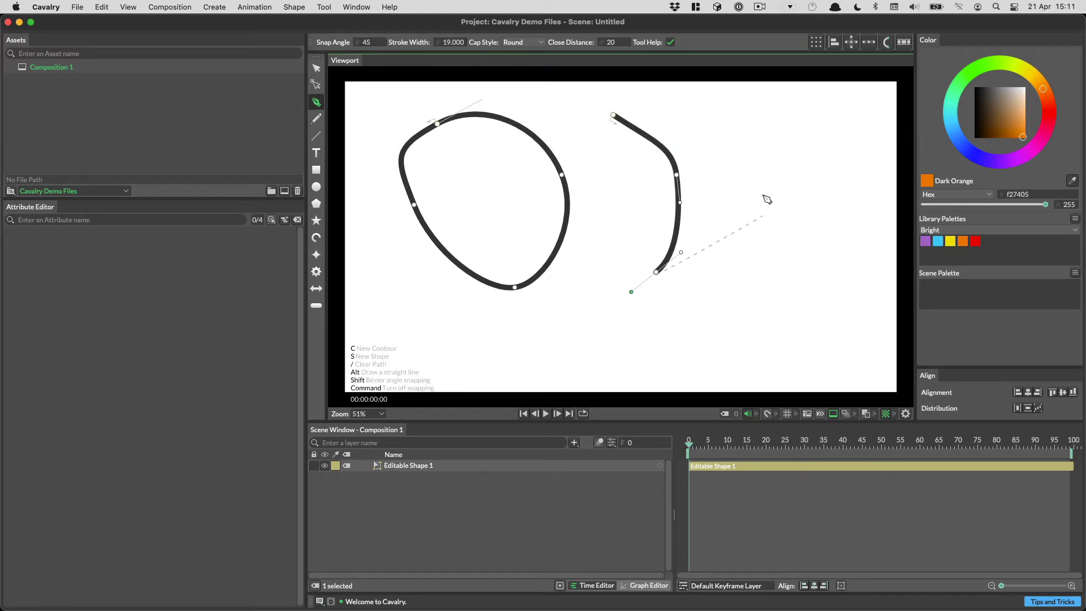
# Add another open curved contour to the same shape, to the right of the first open curve
pyautogui.press('c')
pyautogui.click(704, 105)
pyautogui.click(750, 139)
pyautogui.moveTo(764, 191); pyautogui.dragTo(766, 230)
pyautogui.moveTo(742, 272); pyautogui.dragTo(717, 293)
# Draw a long wavy open path as a new, separate shape below the contours, and finish drawing
pyautogui.press('s')
pyautogui.moveTo(428, 310); pyautogui.dragTo(472, 343)
pyautogui.moveTo(566, 359); pyautogui.dragTo(574, 358)
pyautogui.moveTo(697, 326); pyautogui.dragTo(853, 326)
pyautogui.press('Escape')
pyautogui.press('v')
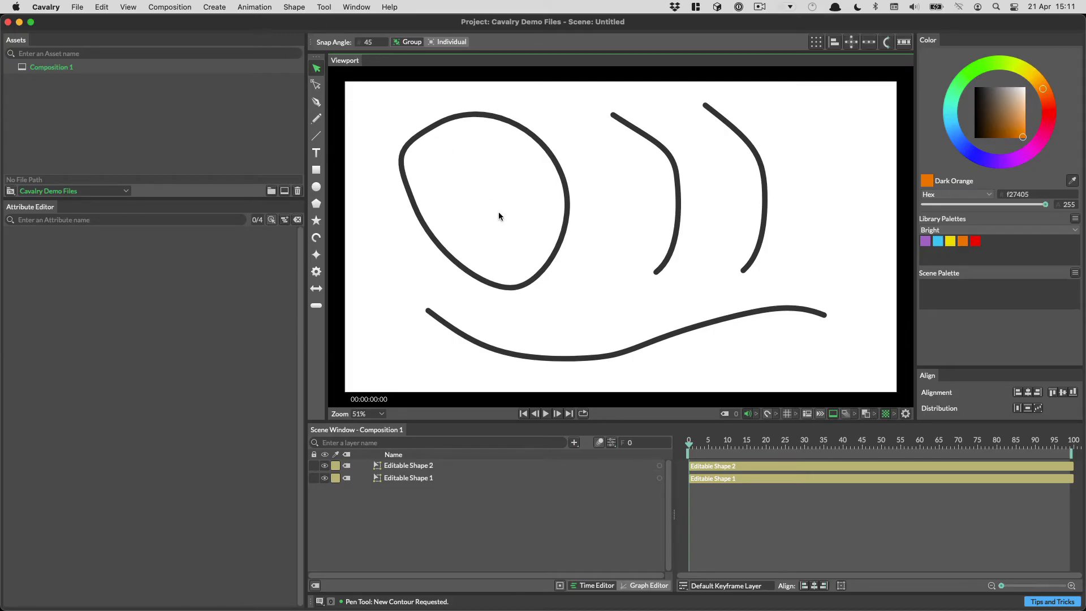
# Set the Stroke Color of Editable Shape 1 to purple a360bf and that of Editable Shape 2 to orange f27405
pyautogui.click(418, 479)
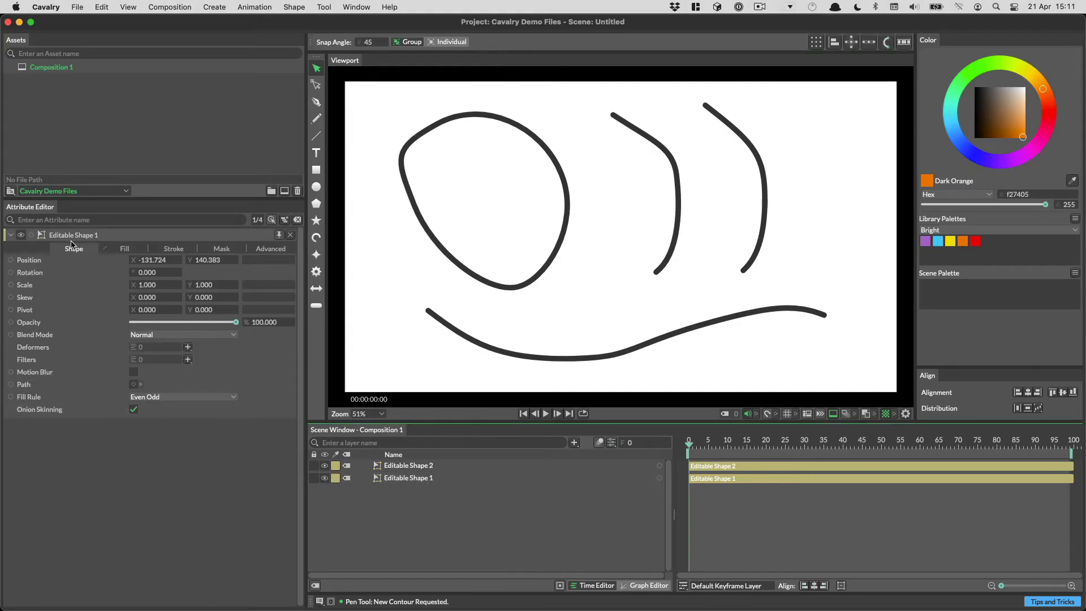
pyautogui.click(170, 249)
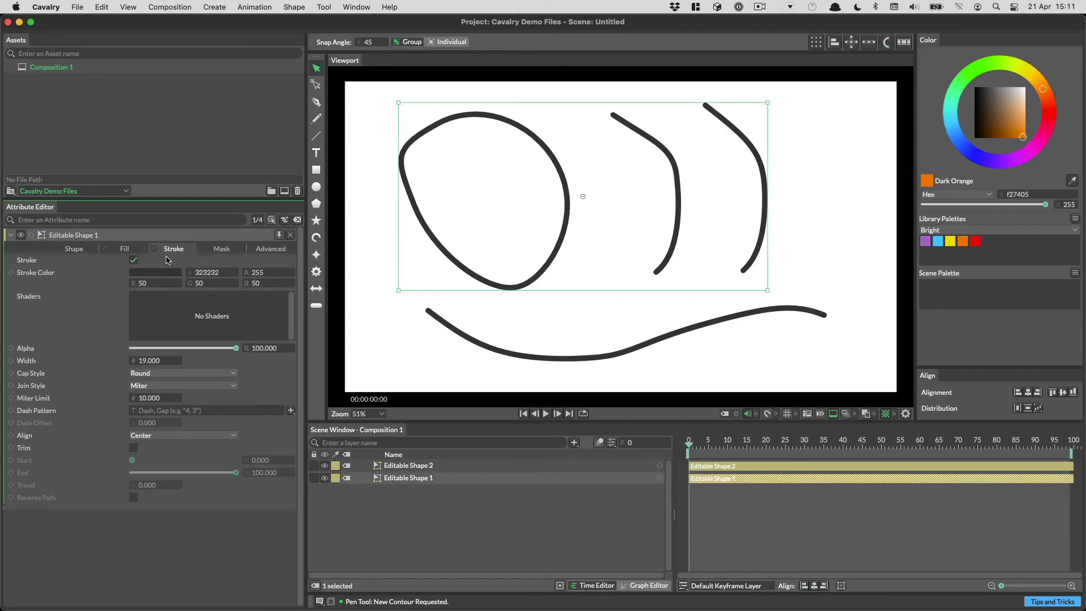
pyautogui.click(79, 277)
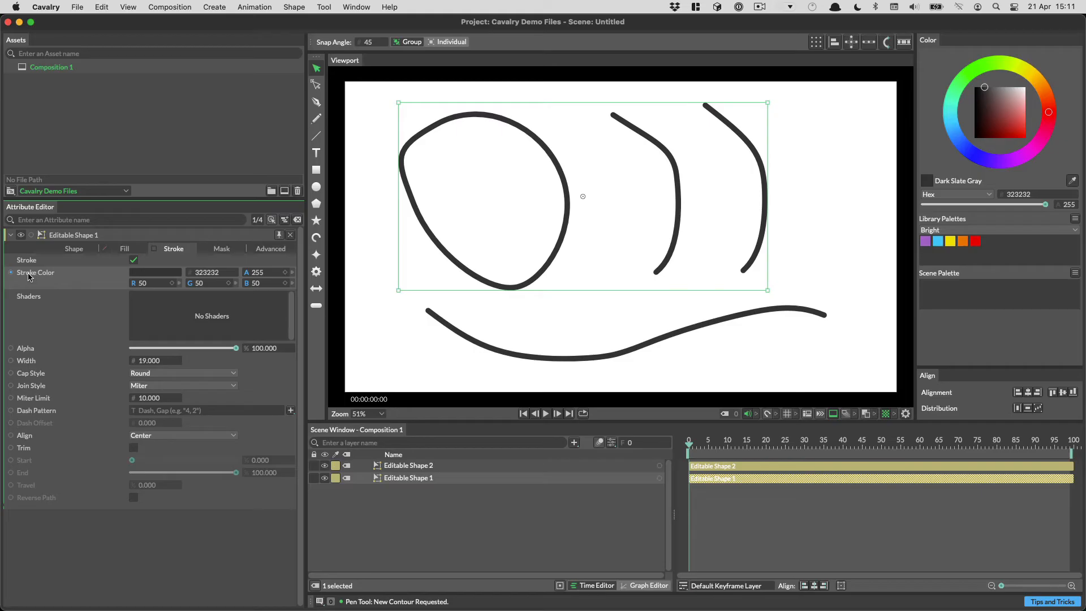
pyautogui.click(925, 242)
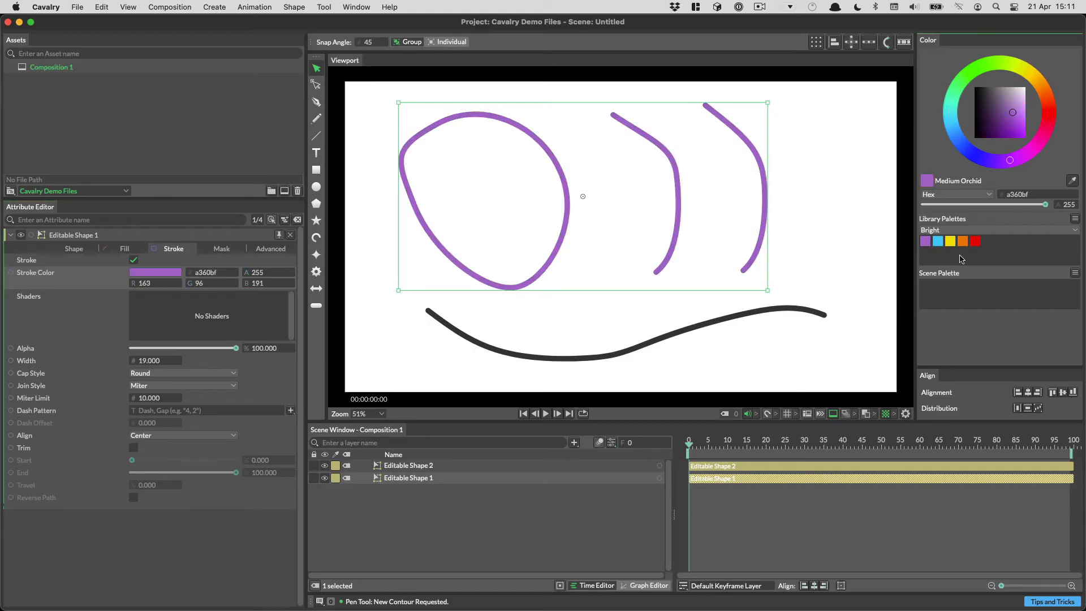
pyautogui.click(425, 465)
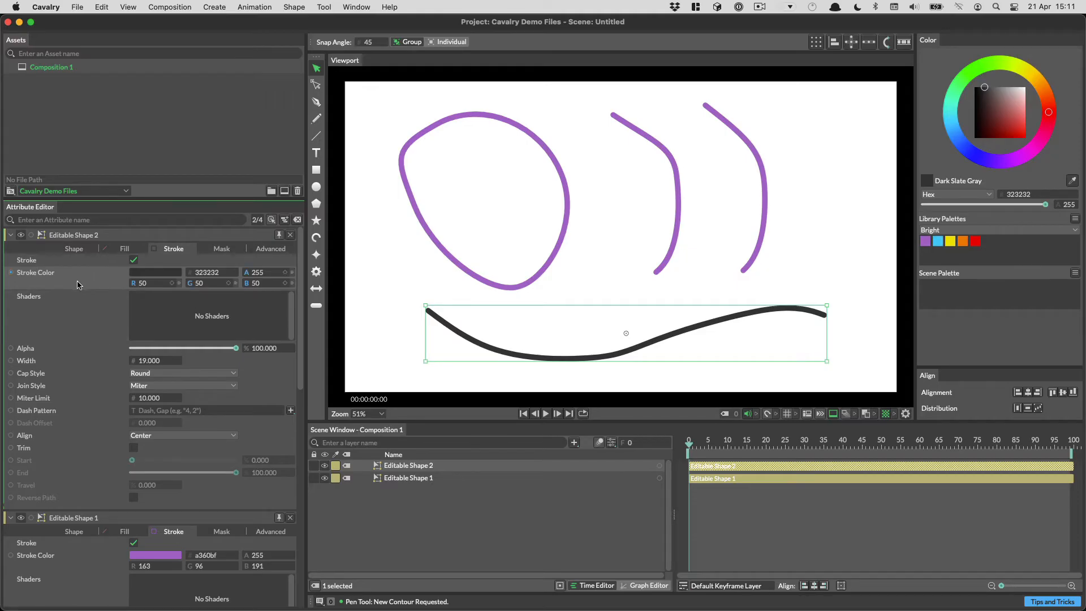
pyautogui.click(963, 242)
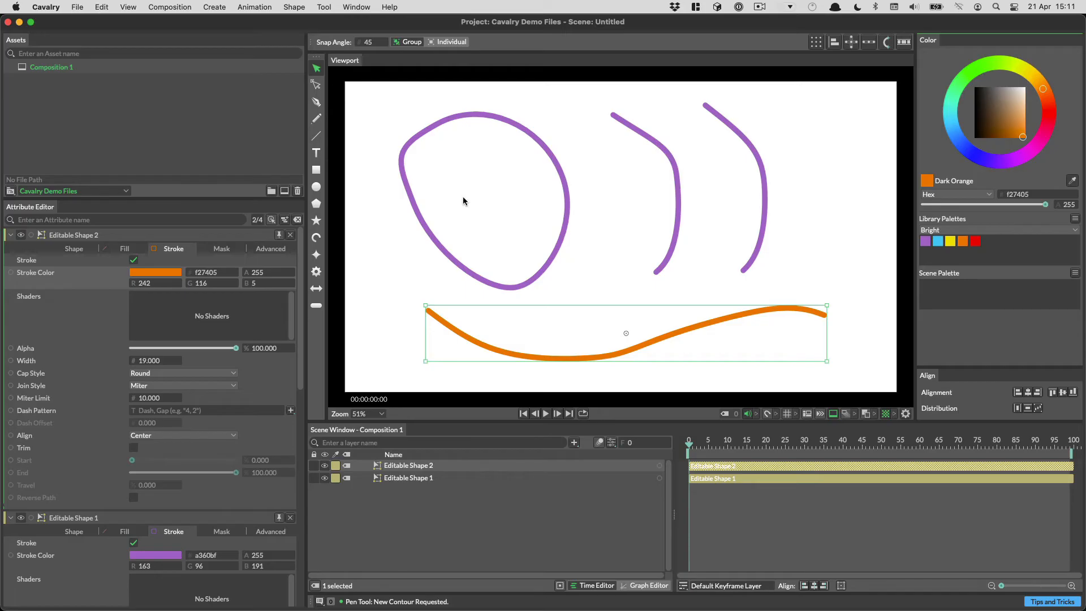
# Move the right-hand point of the purple closed contour outward with the Edit Points tool and adjust its Bézier handles
pyautogui.click(315, 85)
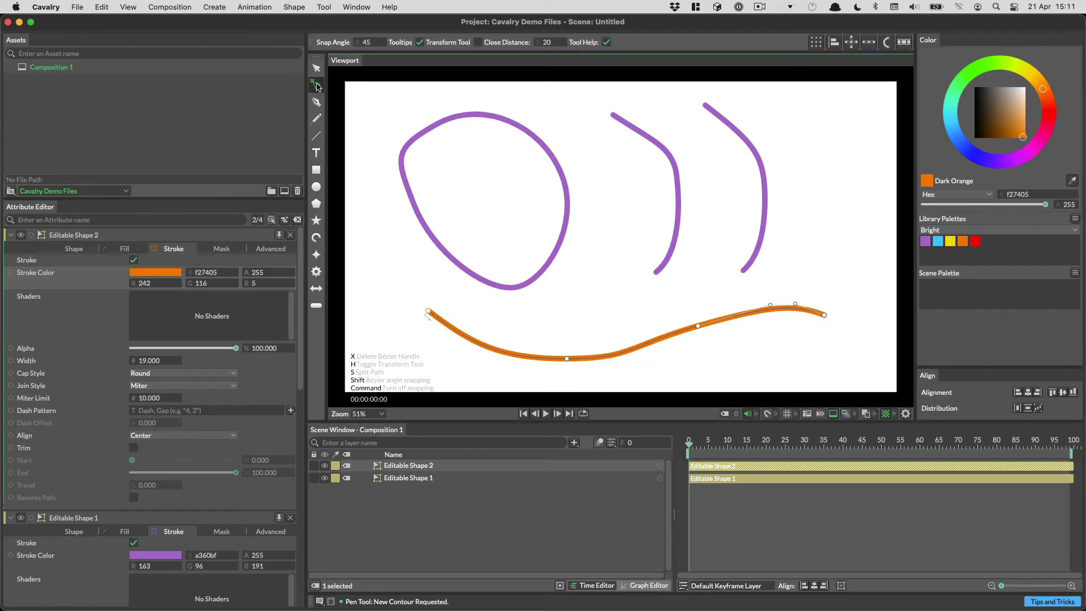
pyautogui.click(317, 71)
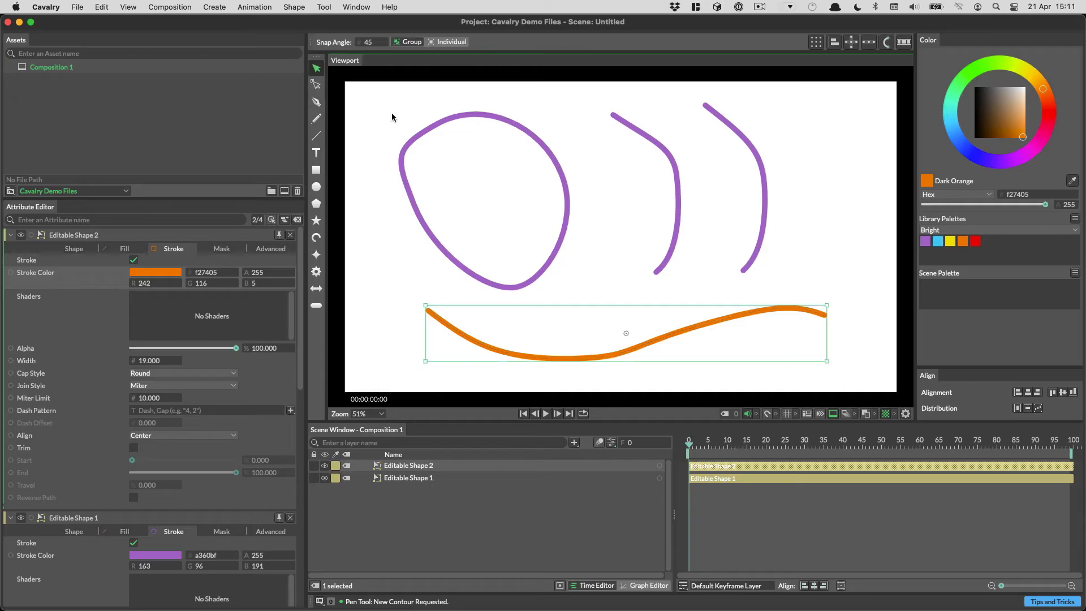
pyautogui.click(570, 205)
pyautogui.press('e')
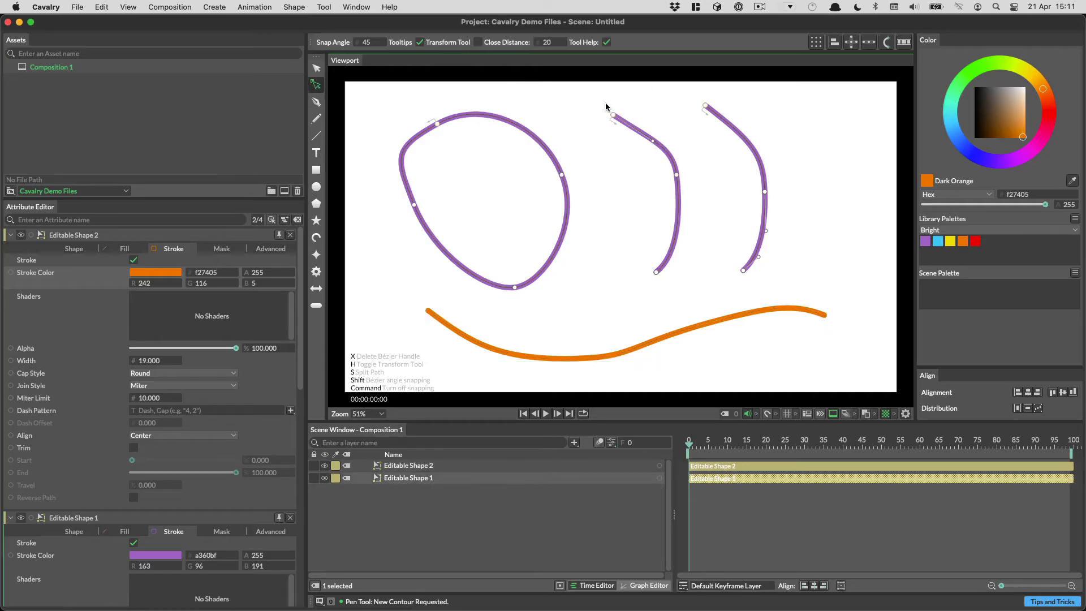
pyautogui.moveTo(562, 177)
pyautogui.mouseDown()
pyautogui.moveTo(585, 171)
pyautogui.moveTo(593, 215)
pyautogui.moveTo(560, 172)
pyautogui.moveTo(577, 169)
pyautogui.moveTo(562, 165)
pyautogui.moveTo(581, 184)
pyautogui.mouseUp()
pyautogui.moveTo(601, 234)
pyautogui.mouseDown()
pyautogui.moveTo(570, 262)
pyautogui.moveTo(597, 242)
pyautogui.moveTo(595, 228)
pyautogui.mouseUp()
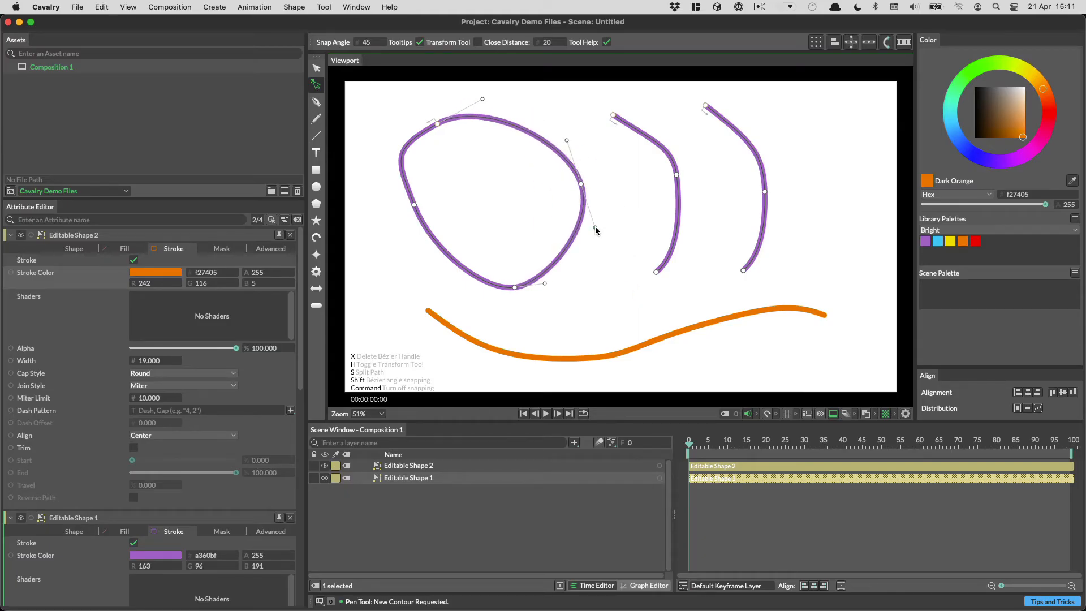
pyautogui.moveTo(595, 227)
pyautogui.mouseDown()
pyautogui.moveTo(502, 185)
pyautogui.moveTo(419, 187)
pyautogui.moveTo(613, 241)
pyautogui.moveTo(632, 226)
pyautogui.moveTo(603, 244)
pyautogui.moveTo(599, 237)
pyautogui.mouseUp()
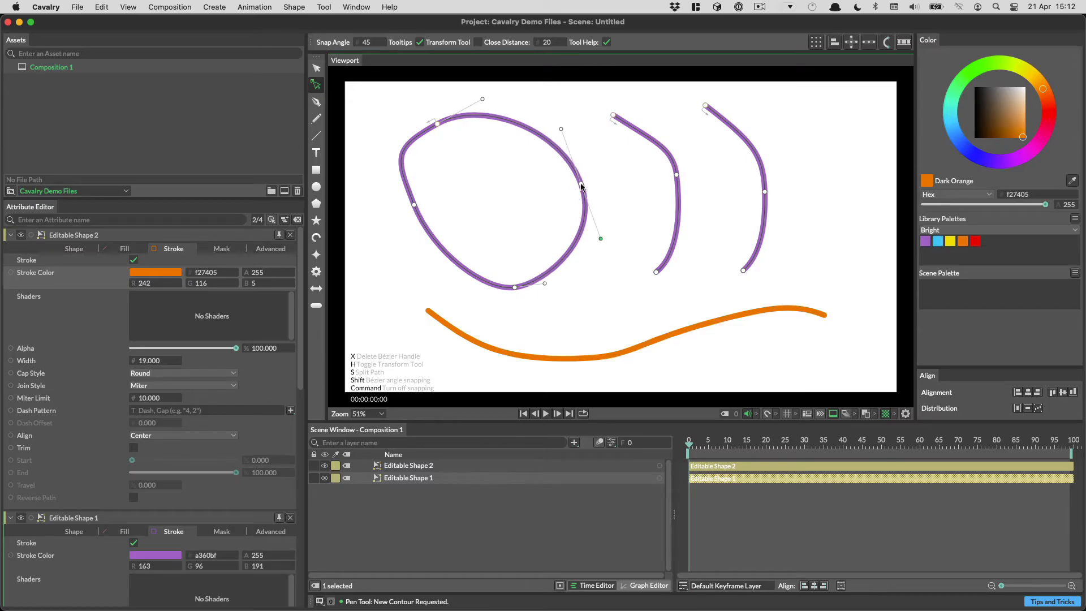
# Delete the right-hand point's Bézier handles and pull out new ones, then delete its lower handle and recreate it
pyautogui.press('x')
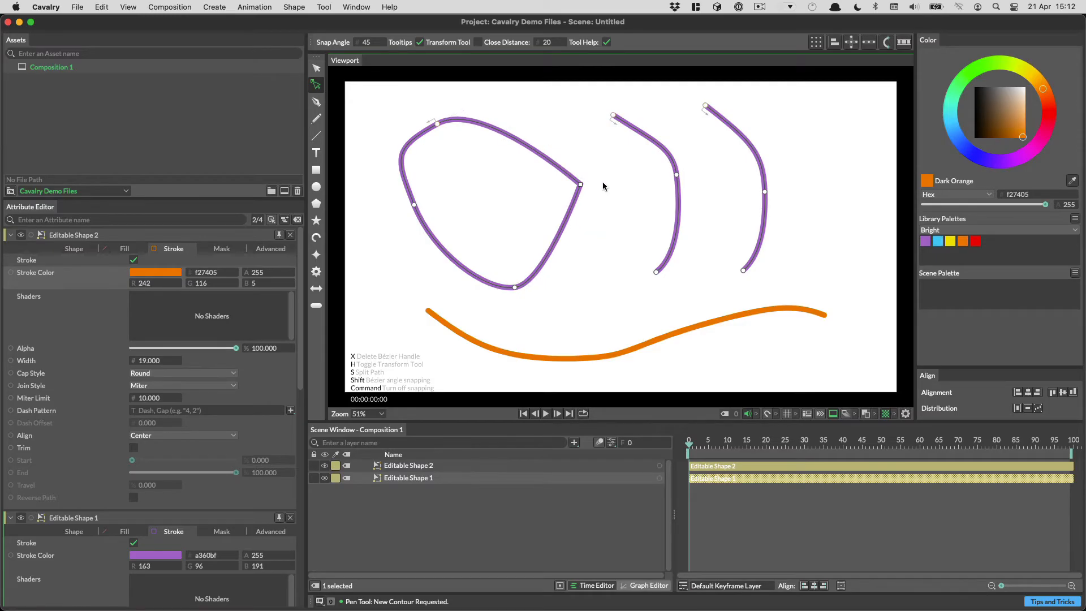
pyautogui.moveTo(582, 187); pyautogui.dragTo(567, 132)
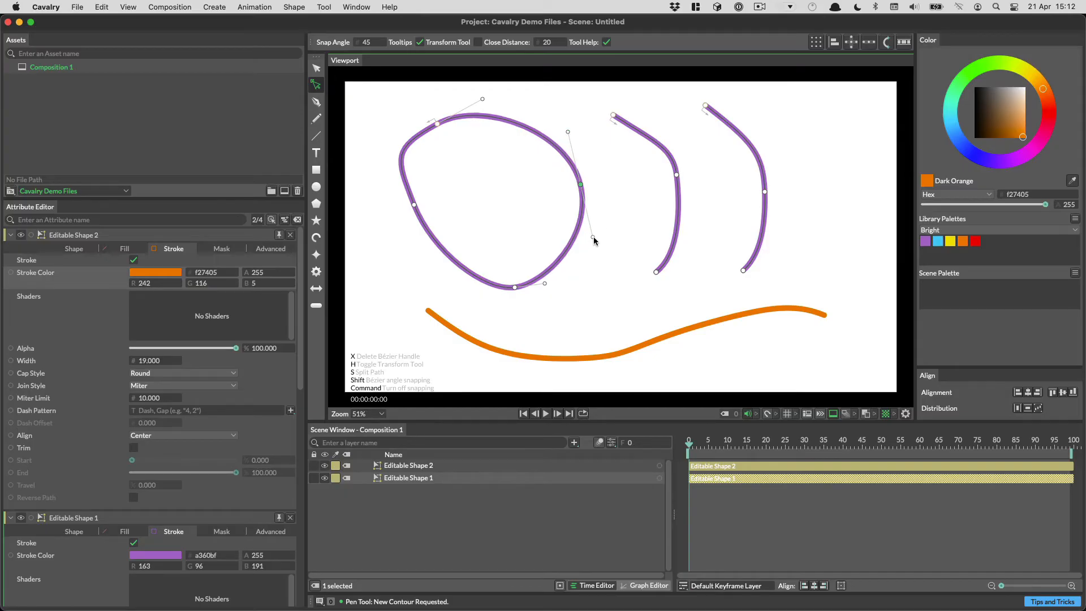
pyautogui.press('x')
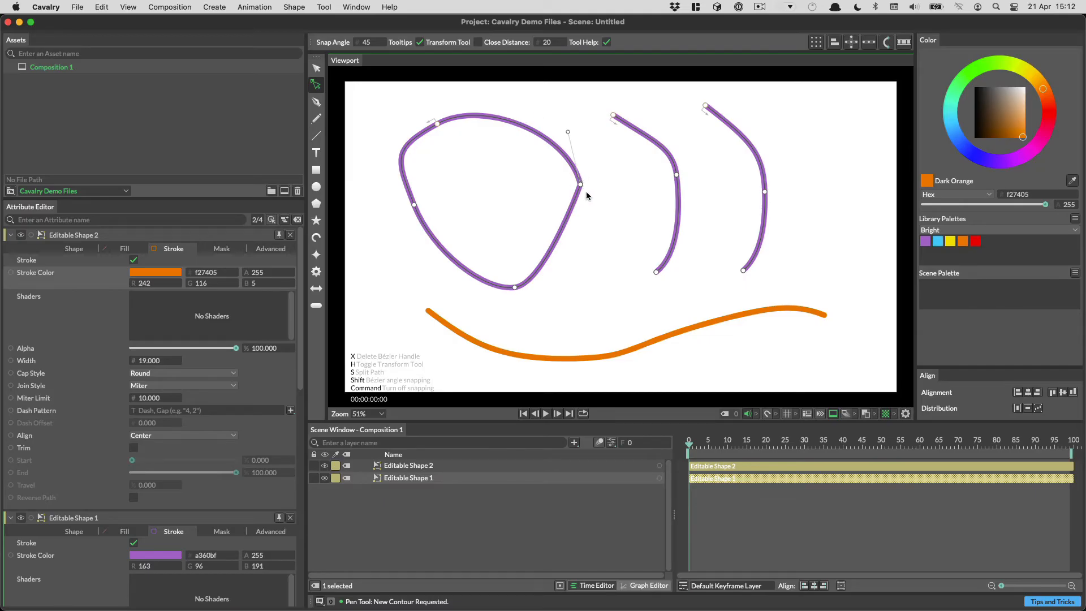
pyautogui.moveTo(581, 183); pyautogui.dragTo(593, 230)
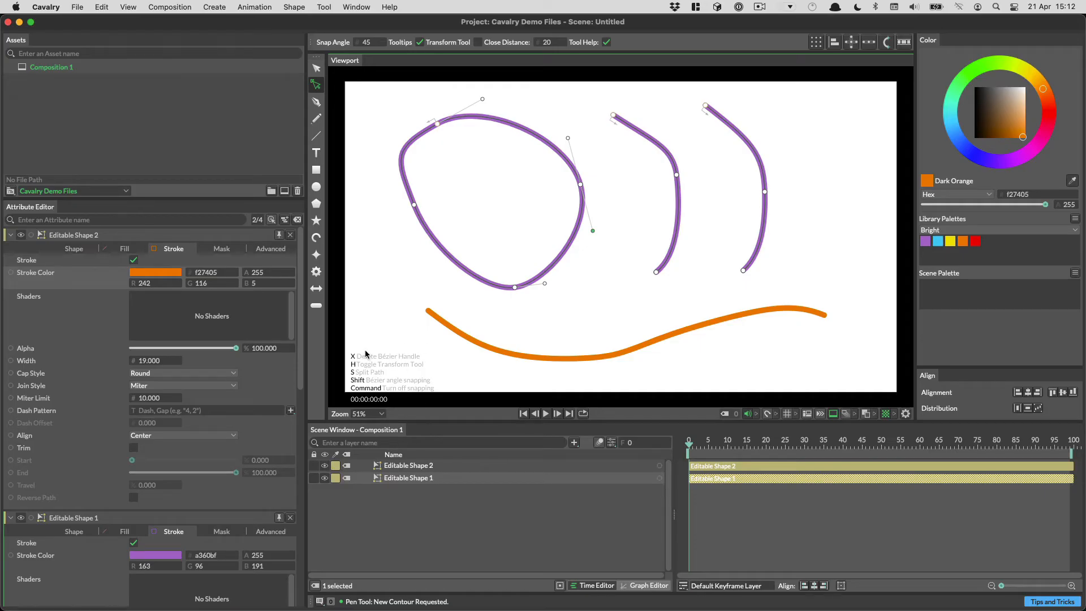
# Turn Tool Help off and back on, and angle-snap the right-hand point's Bézier handles to vertical
pyautogui.click(606, 42)
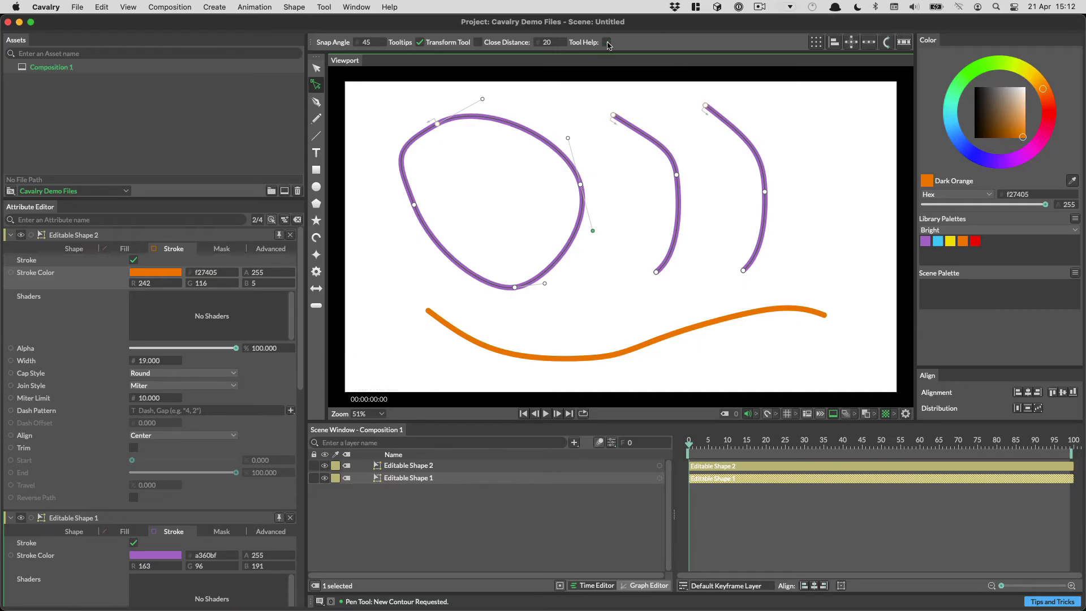
pyautogui.click(607, 43)
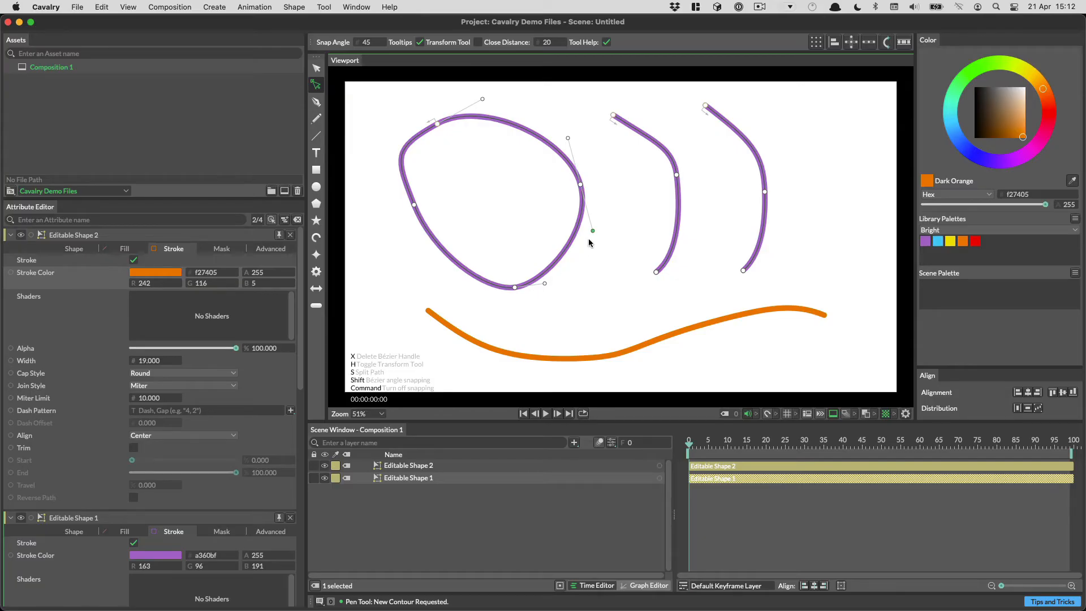
pyautogui.moveTo(594, 233)
pyautogui.mouseDown()
pyautogui.moveTo(569, 231)
pyautogui.moveTo(577, 203)
pyautogui.moveTo(616, 215)
pyautogui.moveTo(616, 178)
pyautogui.moveTo(562, 234)
pyautogui.moveTo(519, 177)
pyautogui.moveTo(577, 243)
pyautogui.moveTo(616, 166)
pyautogui.moveTo(599, 148)
pyautogui.moveTo(619, 212)
pyautogui.moveTo(620, 200)
pyautogui.moveTo(613, 218)
pyautogui.moveTo(588, 222)
pyautogui.mouseUp()
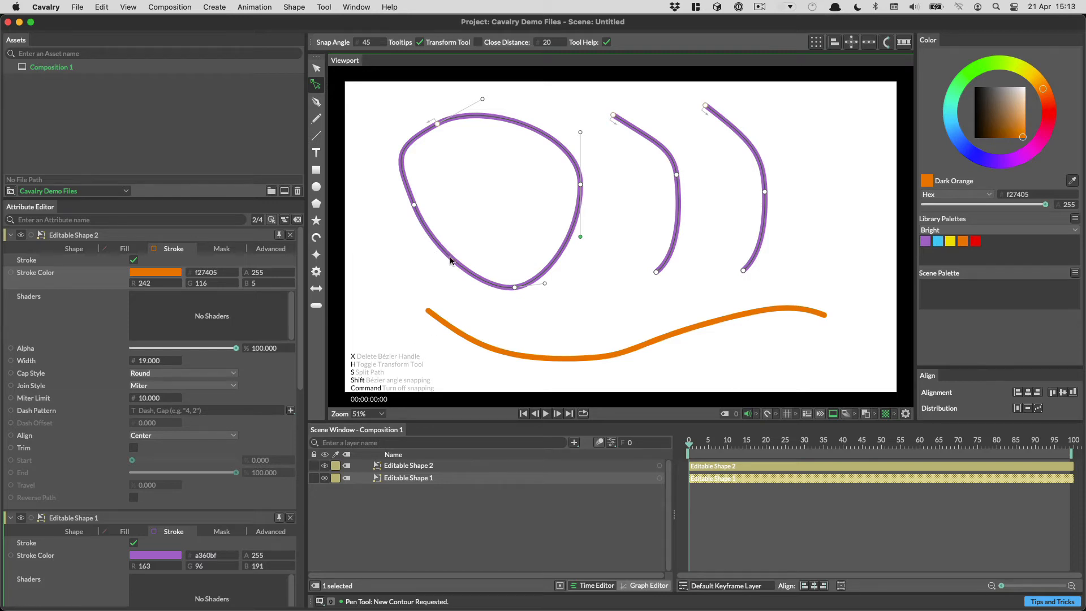
# Add six extra points around the purple closed contour: upper left, two at the upper right, lower right and two at the lower left
pyautogui.click(413, 204)
pyautogui.click(403, 152)
pyautogui.click(516, 122)
pyautogui.click(569, 155)
pyautogui.click(567, 238)
pyautogui.click(453, 259)
pyautogui.click(430, 234)
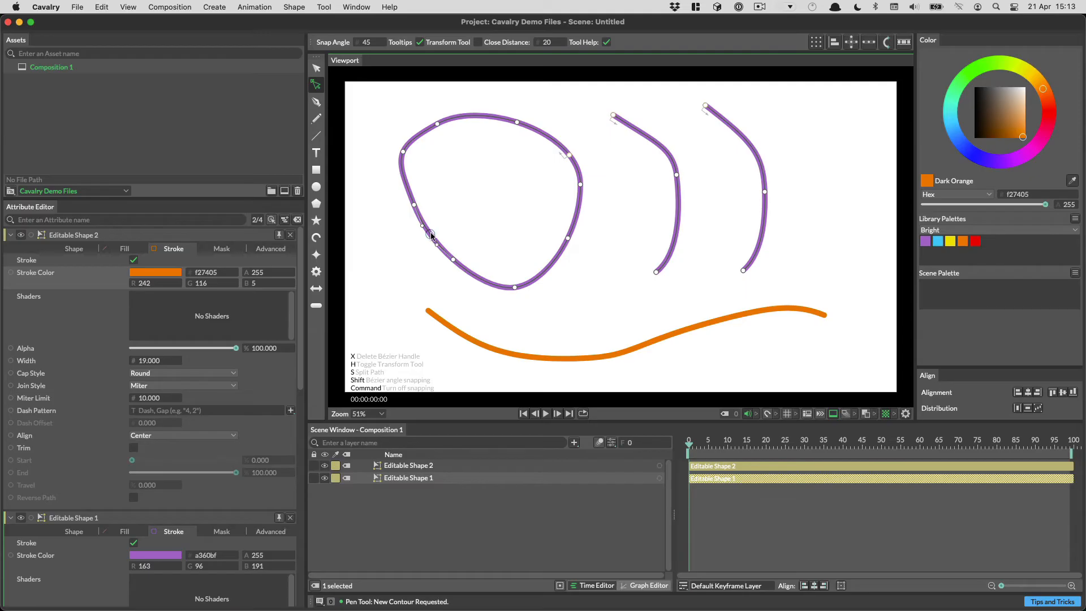
# Delete the added point on the closed contour's lower-left side in two different ways, undoing each deletion
pyautogui.click(430, 235)
pyautogui.click(430, 235)
pyautogui.press('BackSpace')
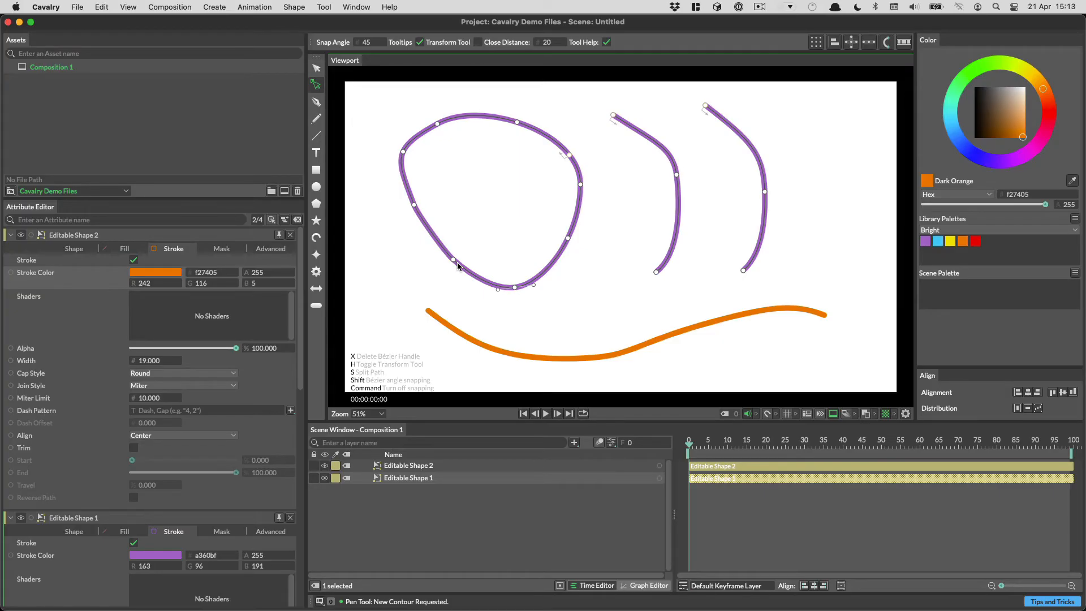
pyautogui.press('super+z')
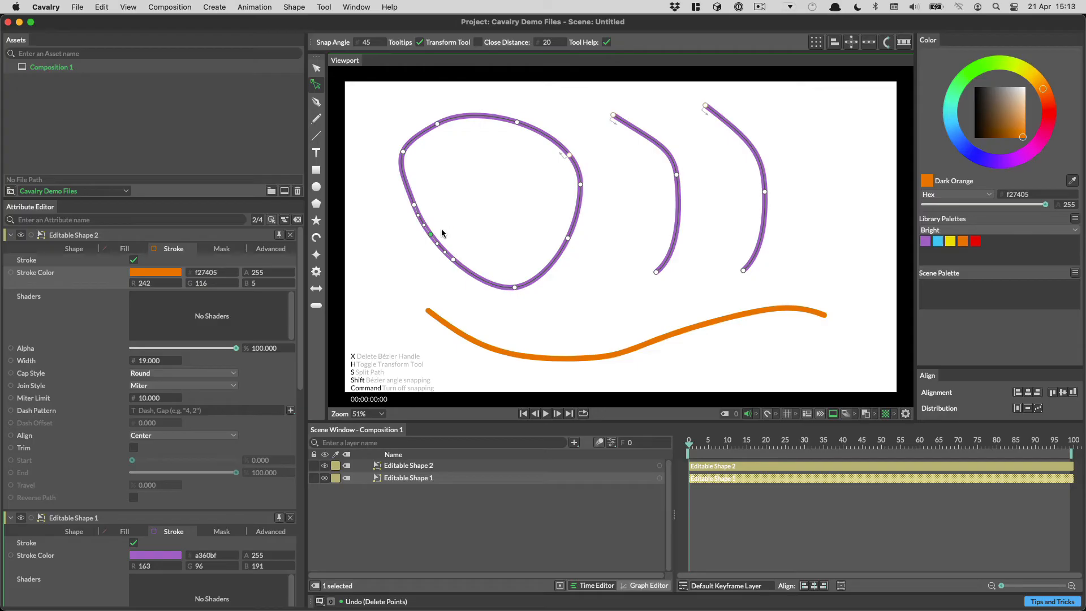
pyautogui.press('Delete')
pyautogui.press('super+z')
# Reverse the direction of the purple closed contour and reverse it back using Reverse Contour(s)
pyautogui.click(568, 237)
pyautogui.click(276, 6)
pyautogui.moveTo(286, 4)
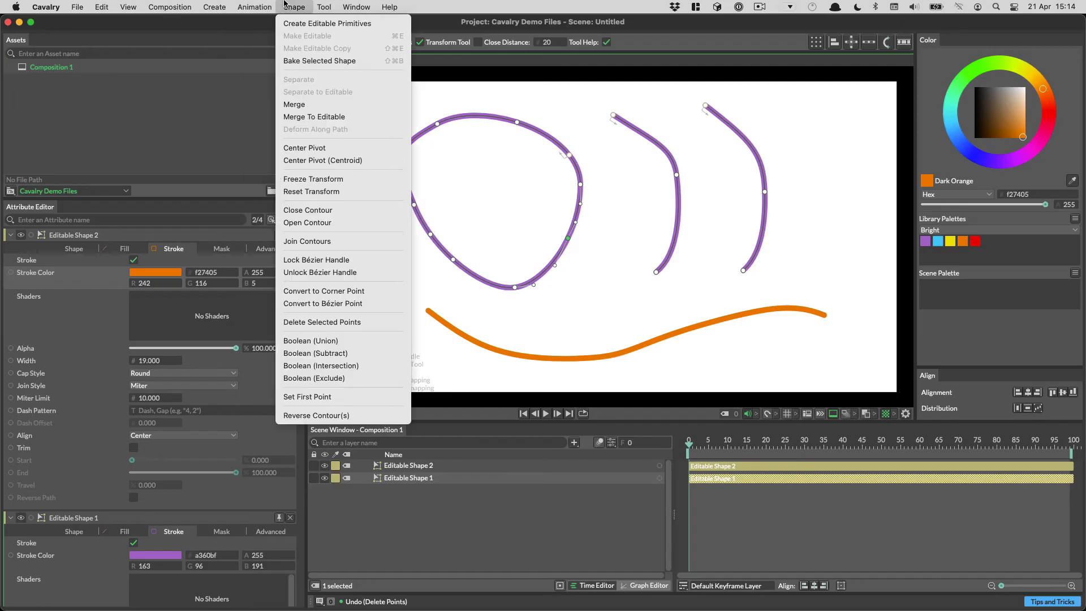
pyautogui.click(308, 415)
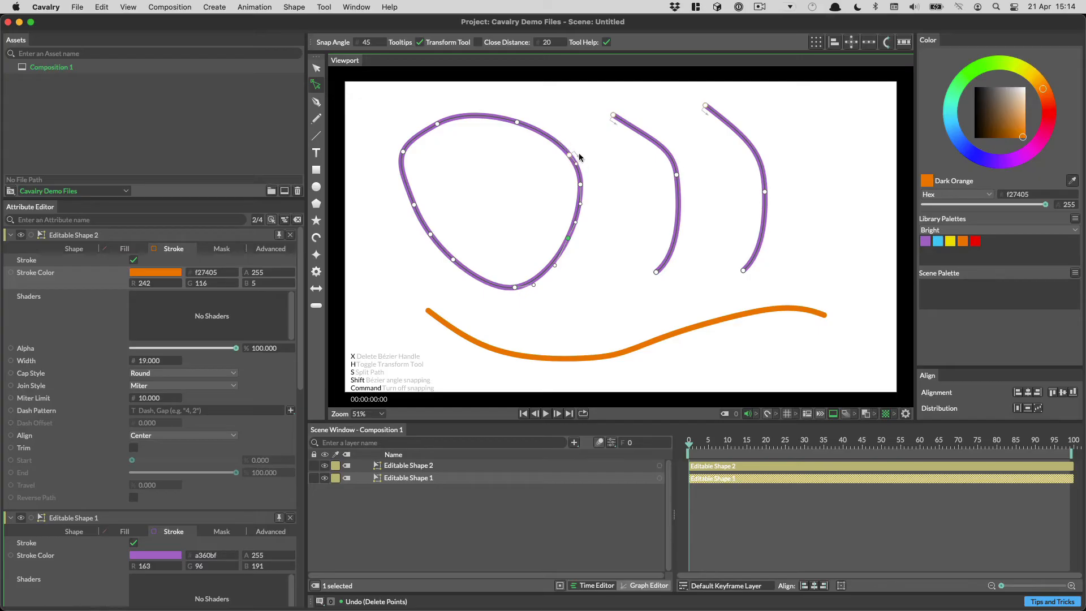
pyautogui.click(294, 7)
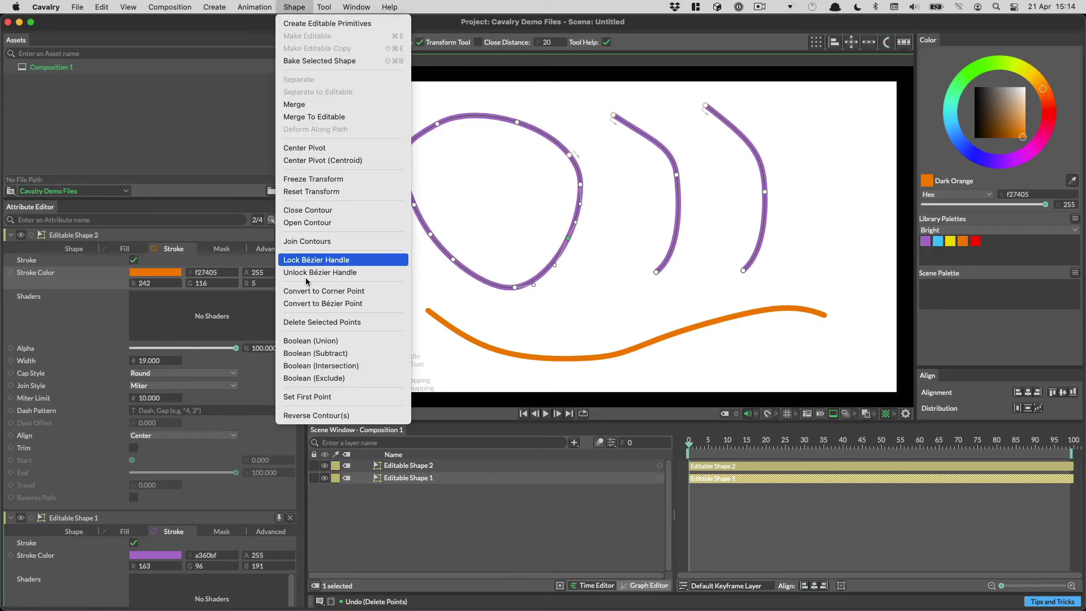
pyautogui.click(326, 416)
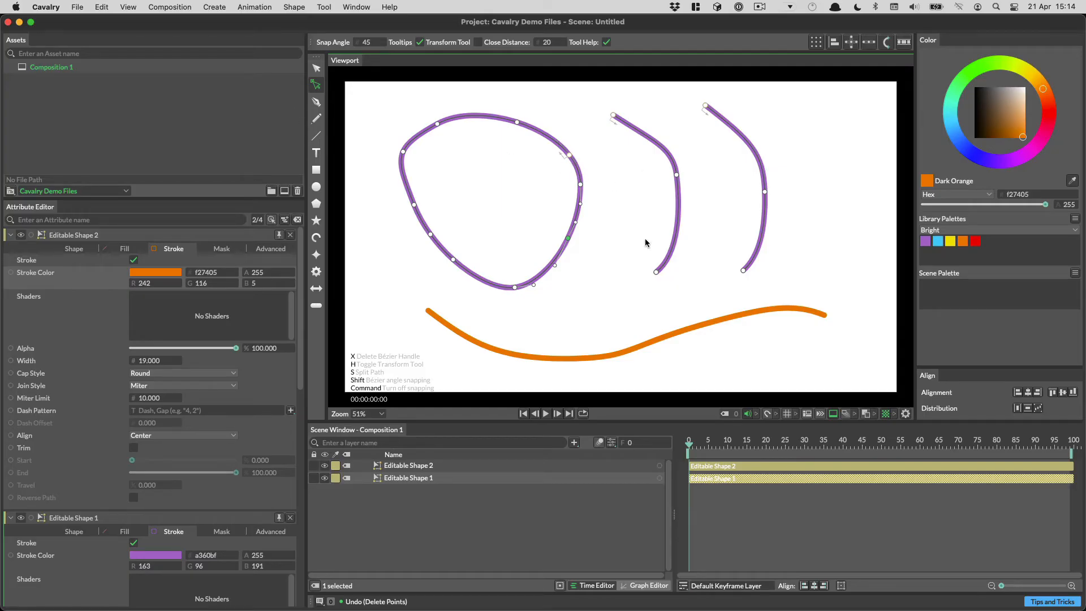
# Try joining the lower end points of the two open purple contours with Join Contours, and undo the join
pyautogui.moveTo(628, 245); pyautogui.dragTo(779, 294)
pyautogui.click(308, 5)
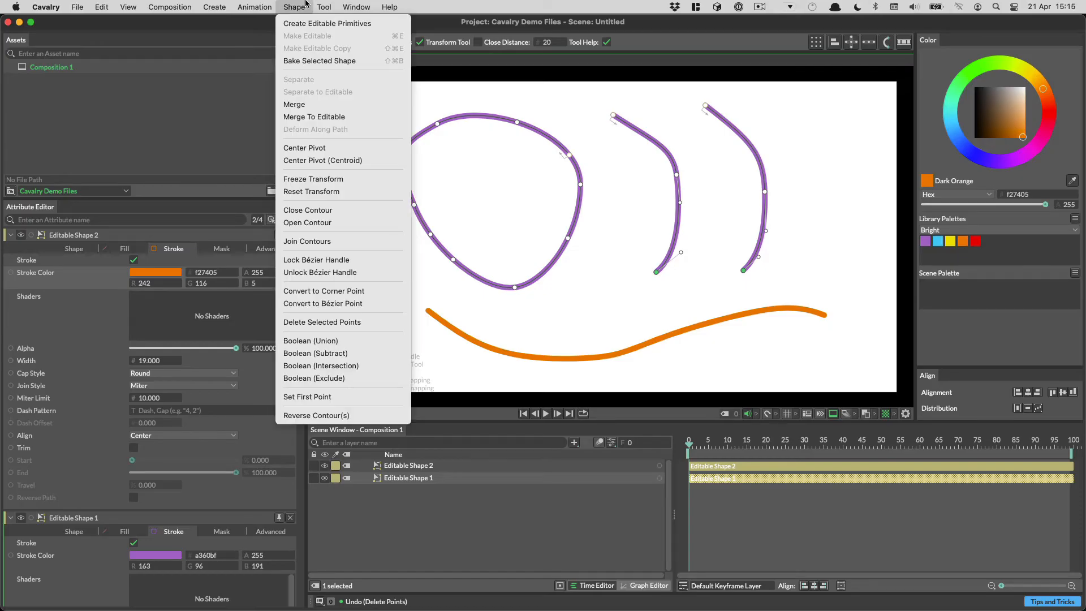
pyautogui.click(321, 242)
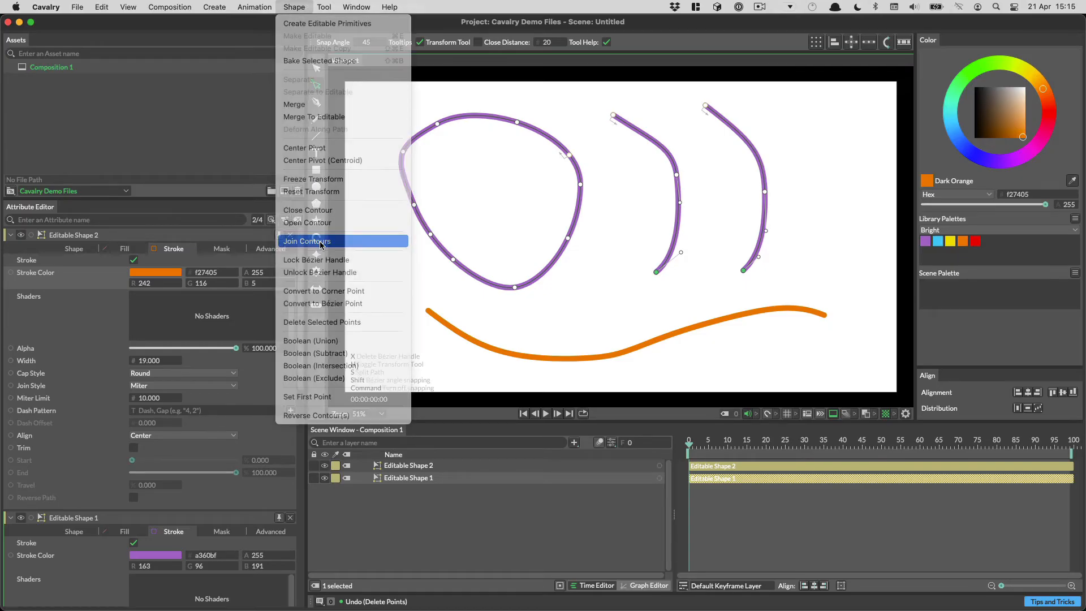
pyautogui.moveTo(630, 290); pyautogui.dragTo(677, 305)
pyautogui.press('super+z')
pyautogui.press('super+z')
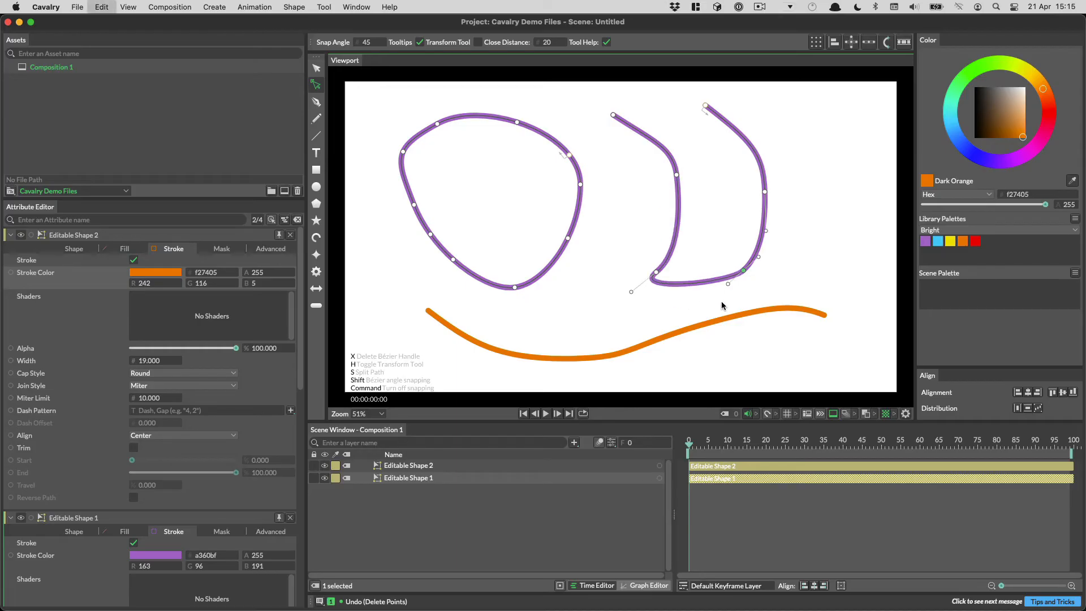
# Join the upper end points of the two open purple contours with Join Contours
pyautogui.moveTo(590, 93); pyautogui.dragTo(756, 145)
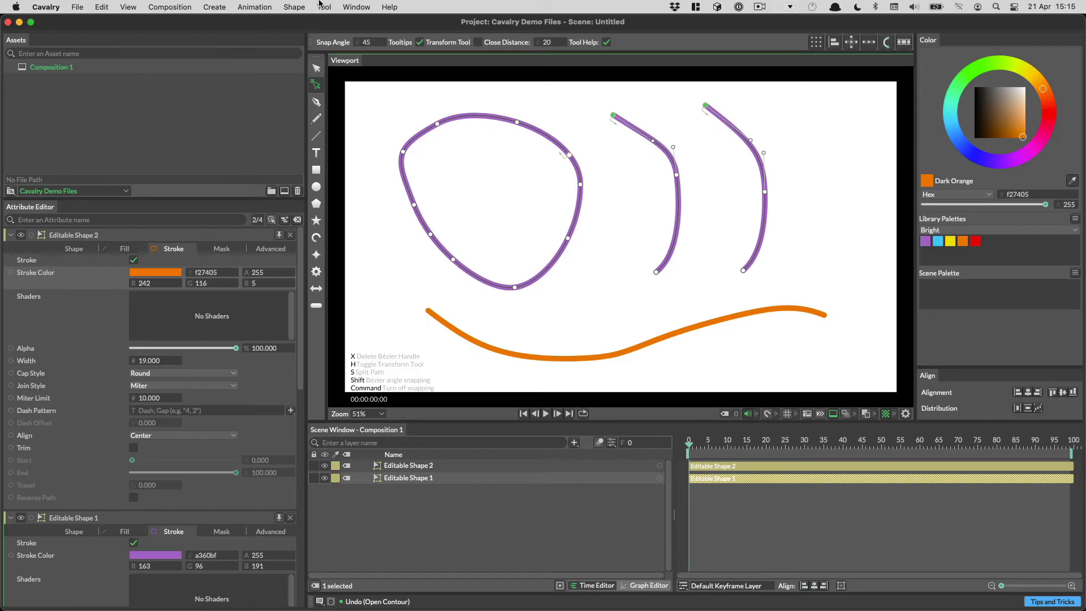
pyautogui.click(296, 7)
pyautogui.click(330, 239)
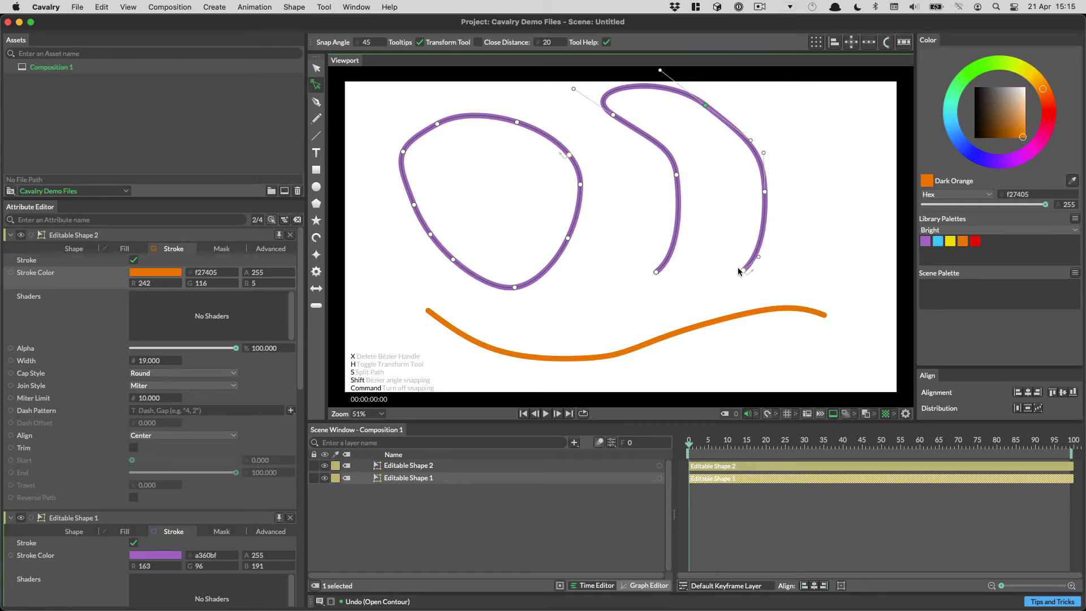
# Close the joined contour by moving its lower-left end point onto the lower-right one, and deselect the shape
pyautogui.moveTo(758, 256); pyautogui.dragTo(786, 280)
pyautogui.moveTo(681, 252); pyautogui.dragTo(738, 271)
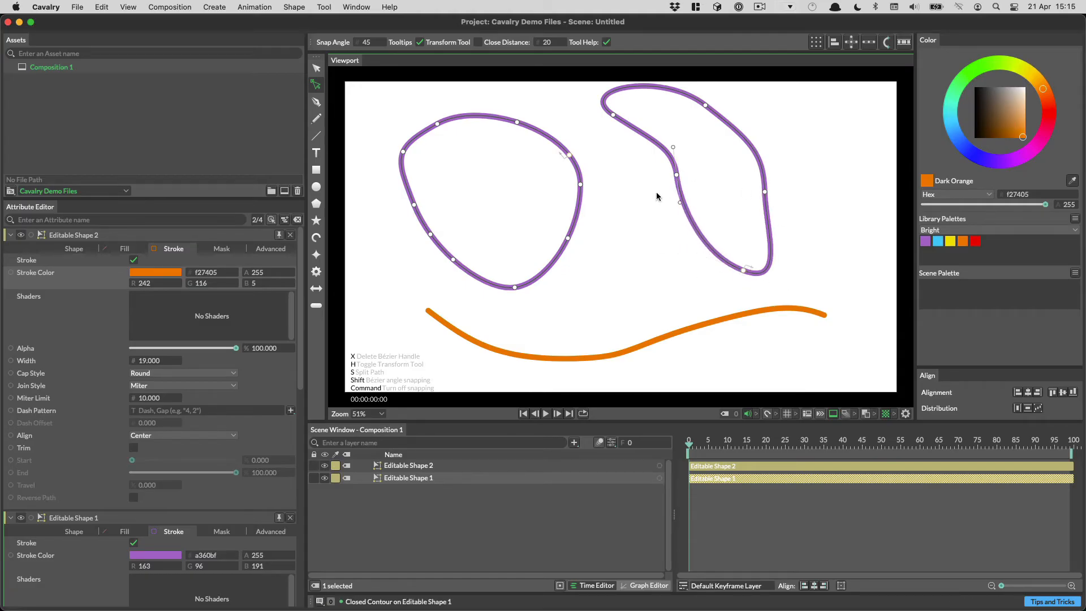
pyautogui.click(605, 163)
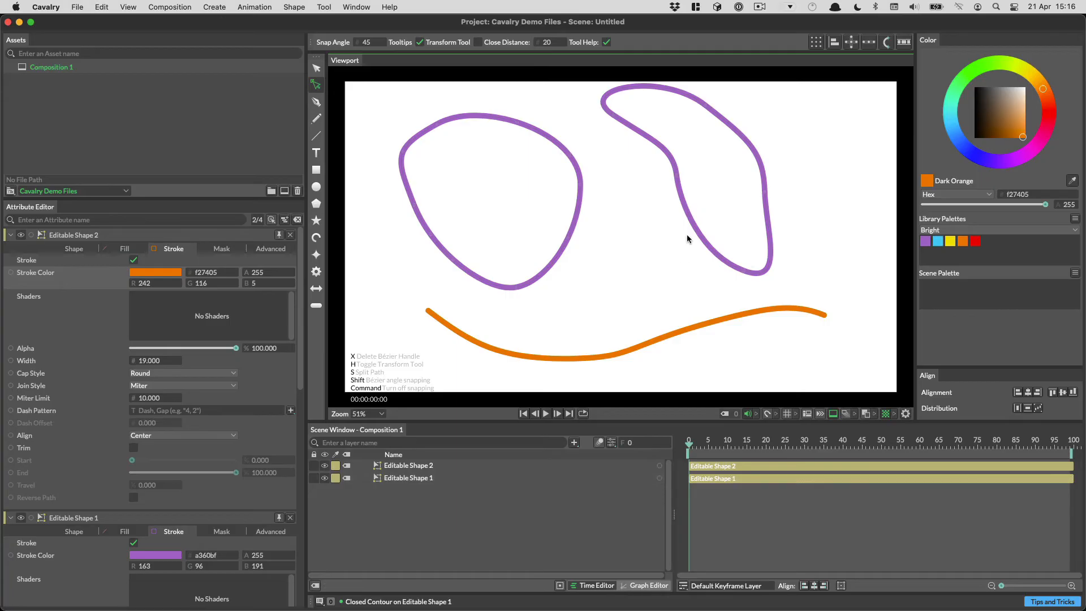
# Select the lower points of both purple contours and switch the Transform Tool on and off for them
pyautogui.click(570, 244)
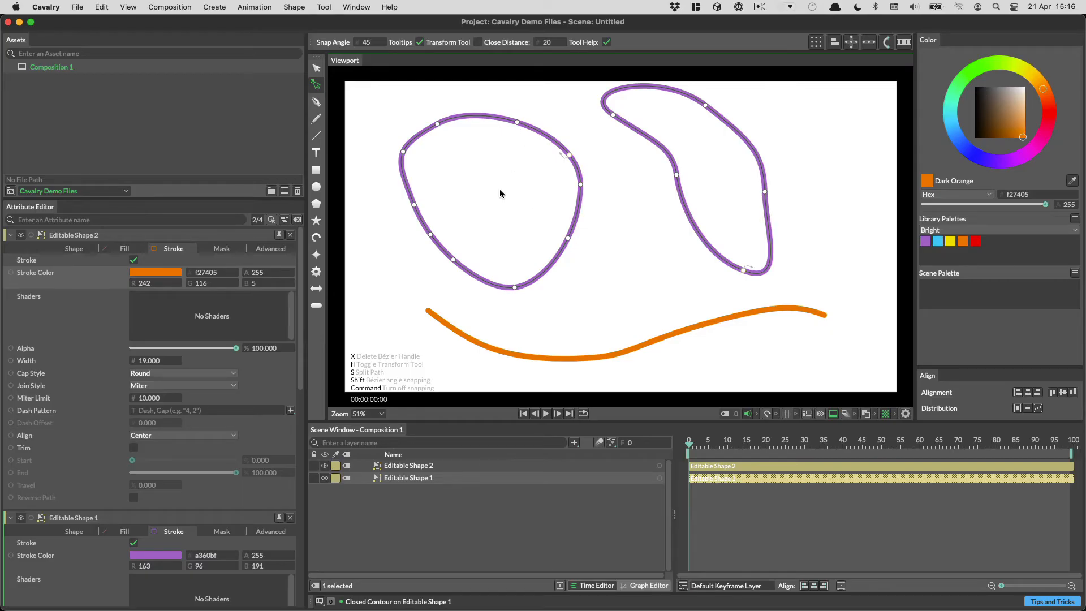
pyautogui.moveTo(479, 194); pyautogui.dragTo(721, 292)
pyautogui.press('h')
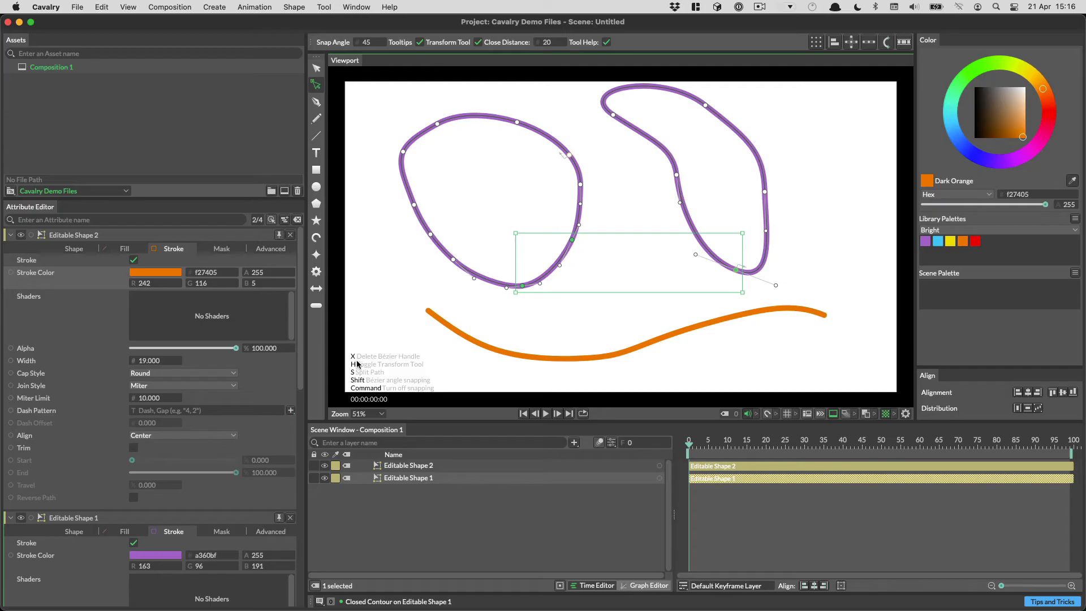
pyautogui.press('h')
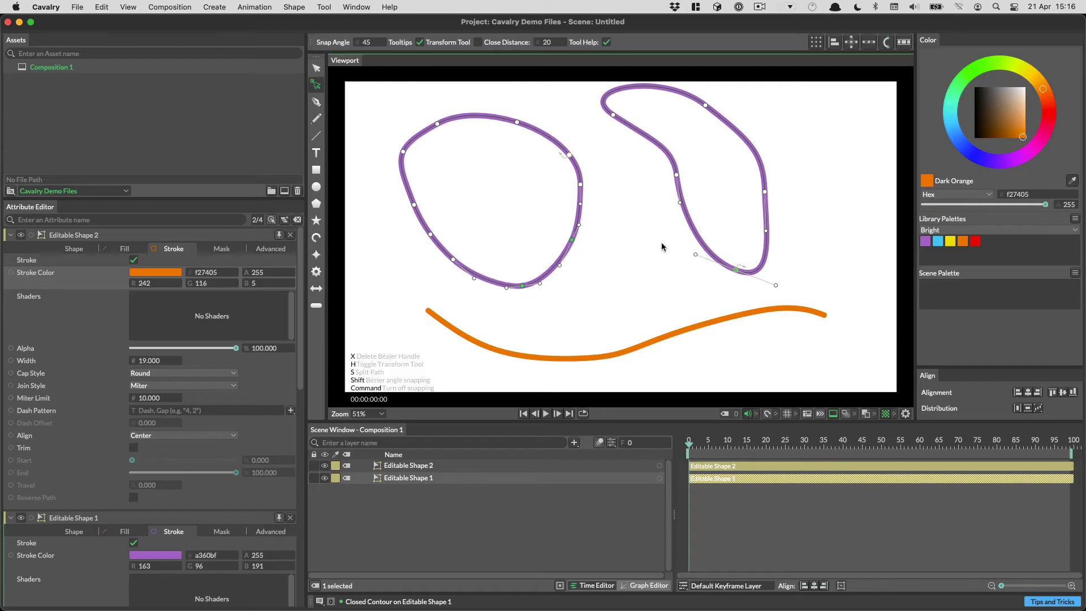
pyautogui.click(478, 45)
pyautogui.click(478, 45)
pyautogui.click(479, 46)
pyautogui.click(480, 45)
pyautogui.click(479, 45)
pyautogui.click(480, 44)
# Select both shapes, then scale down the lower purple points and the middle orange points together with the Transform Tool
pyautogui.moveTo(528, 515); pyautogui.dragTo(513, 420)
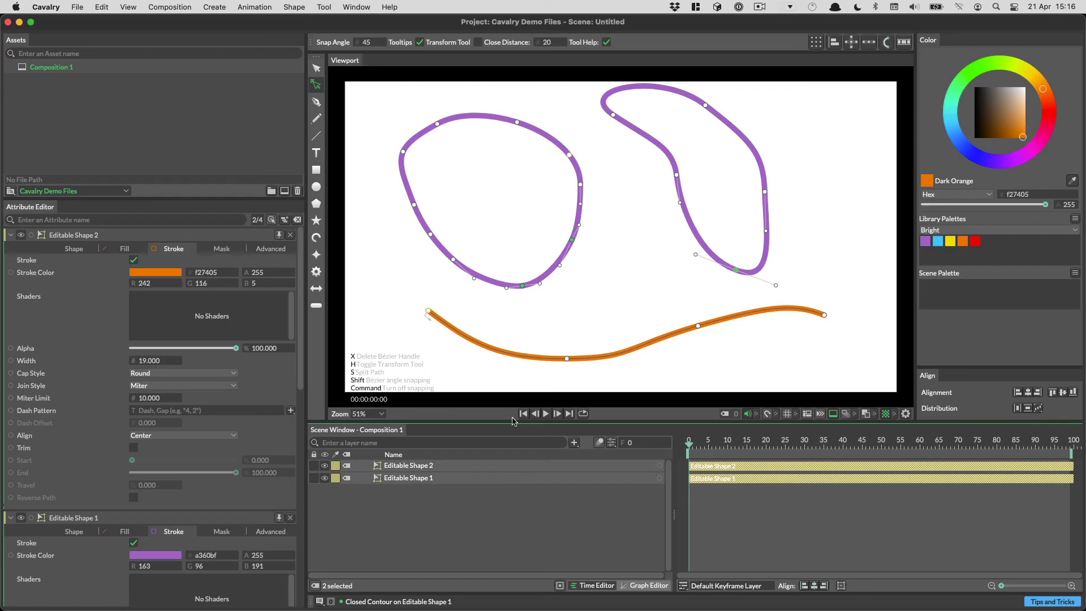
pyautogui.moveTo(507, 206); pyautogui.dragTo(727, 360)
pyautogui.press('h')
pyautogui.moveTo(727, 360); pyautogui.dragTo(725, 359)
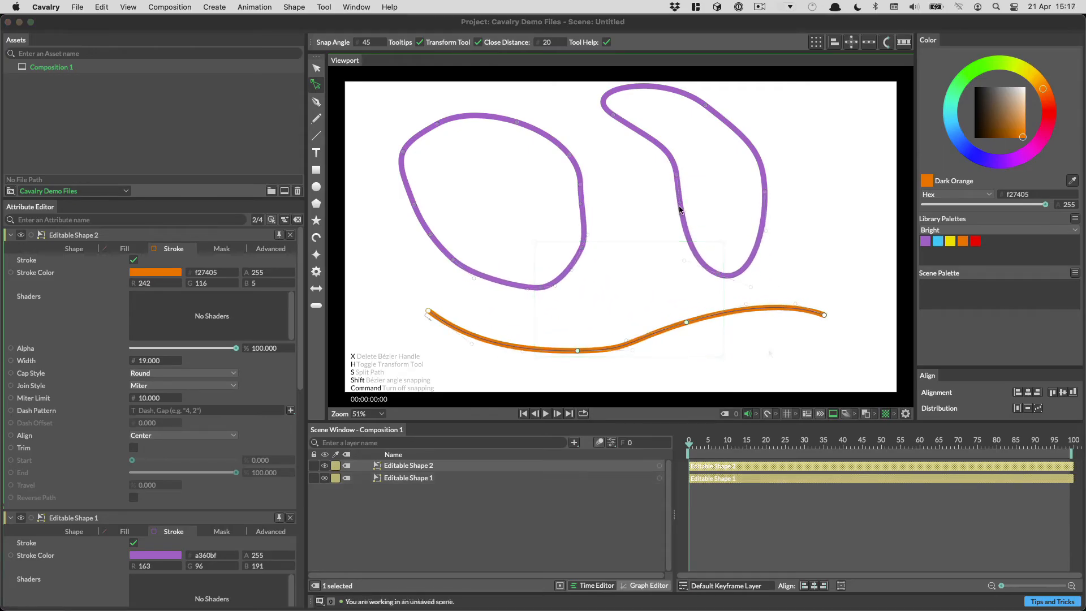
# Select the whole elongated purple contour in the purple shape and move it away from the round contour, slightly downwards
pyautogui.click(680, 209)
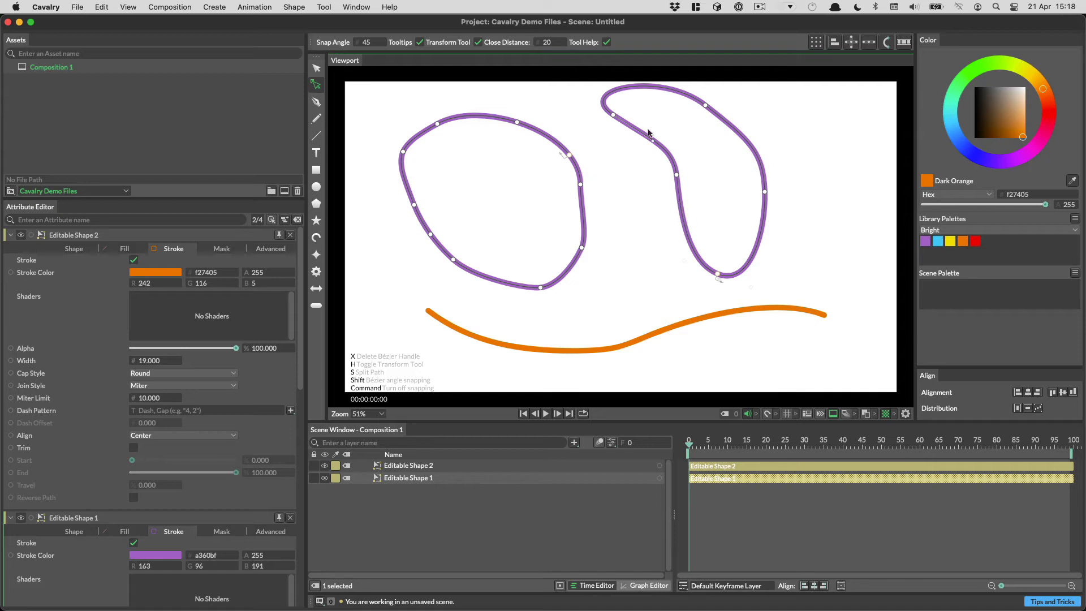
pyautogui.moveTo(717, 276); pyautogui.dragTo(739, 282)
pyautogui.moveTo(720, 176); pyautogui.dragTo(744, 160)
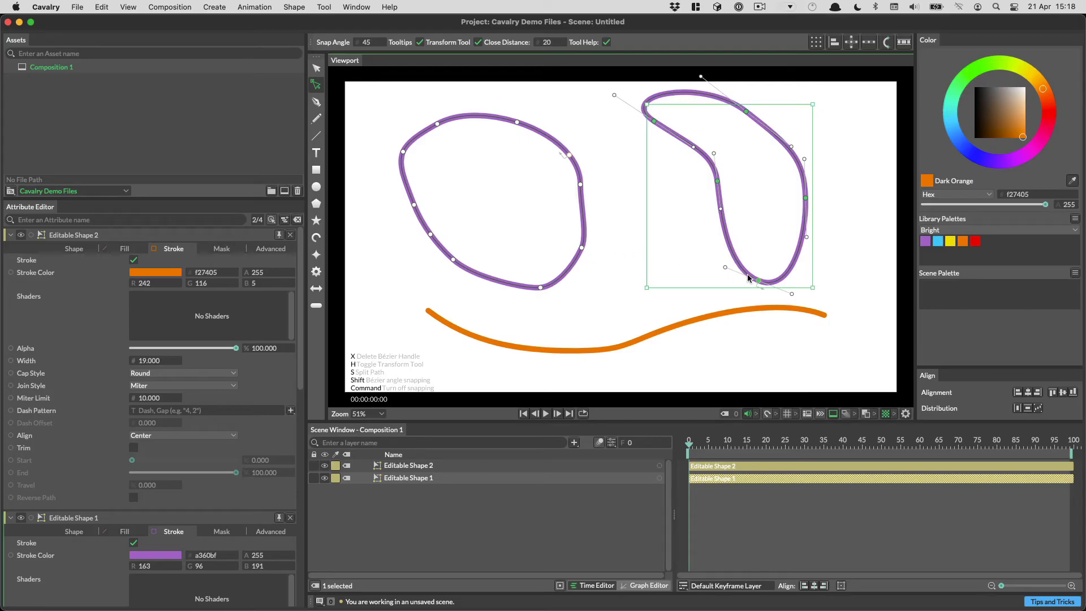
# Select every point of the purple shape, rotate both contours together slightly counter-clockwise, and undo the last extra transform
pyautogui.press('super+a')
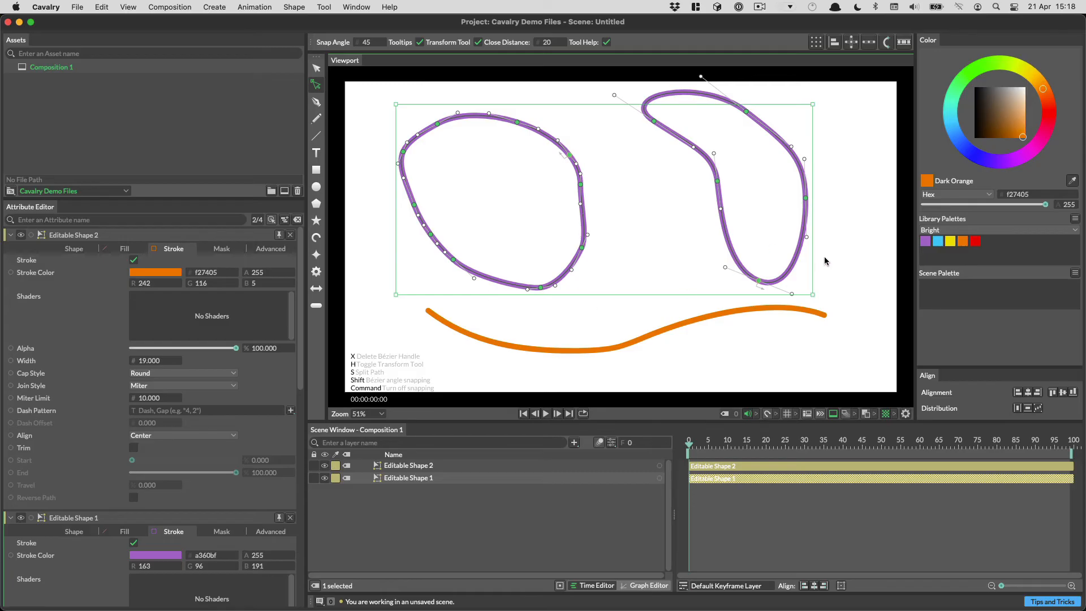
pyautogui.moveTo(821, 300); pyautogui.dragTo(800, 259)
pyautogui.press('super+z')
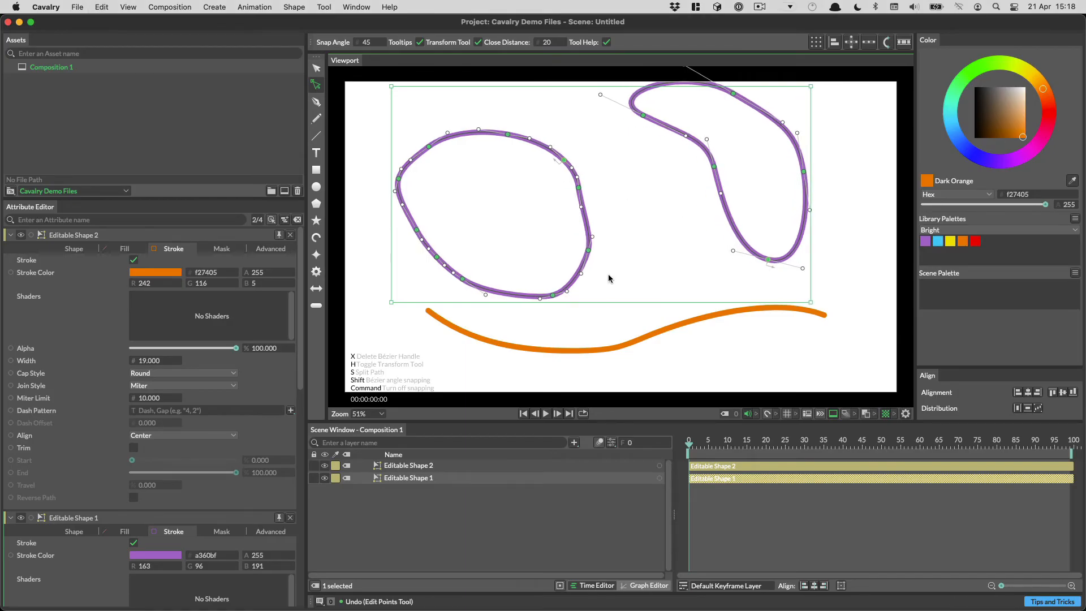
# Select all points of the orange contour and copy its path
pyautogui.click(669, 328)
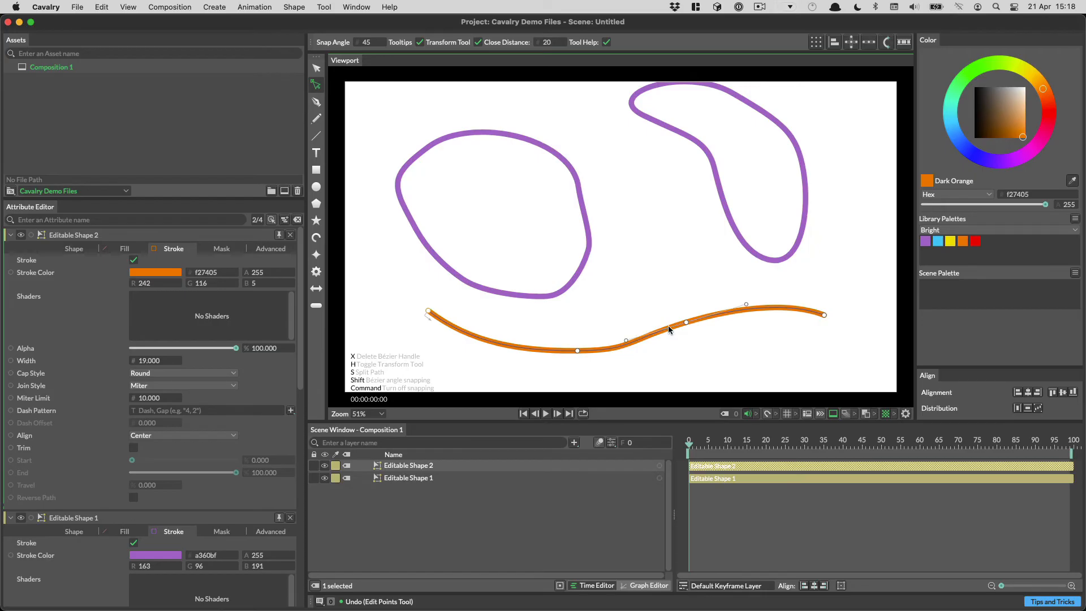
pyautogui.doubleClick(687, 322)
pyautogui.click(684, 299)
pyautogui.doubleClick(687, 321)
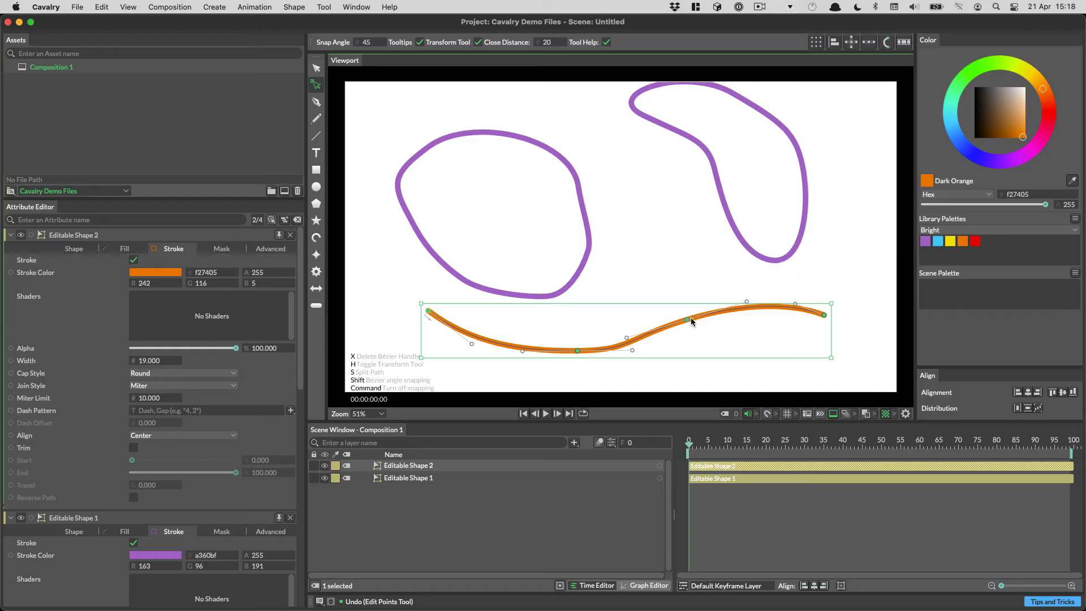
pyautogui.press('super+c')
# Paste the copied contour into Editable Shape 1, move it slightly below the orange line, and deselect its points
pyautogui.click(445, 478)
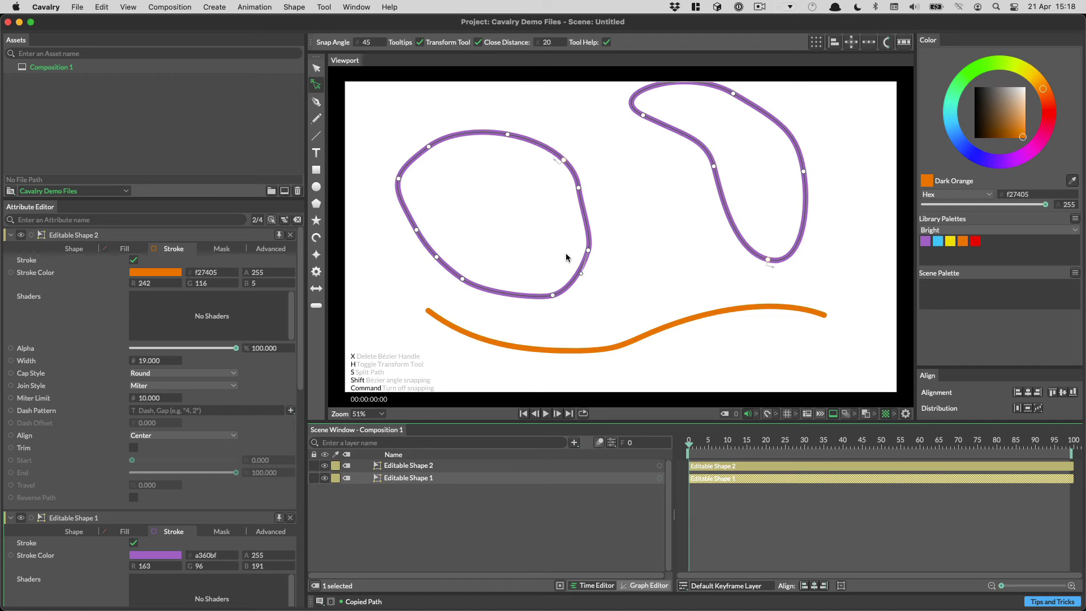
pyautogui.click(688, 320)
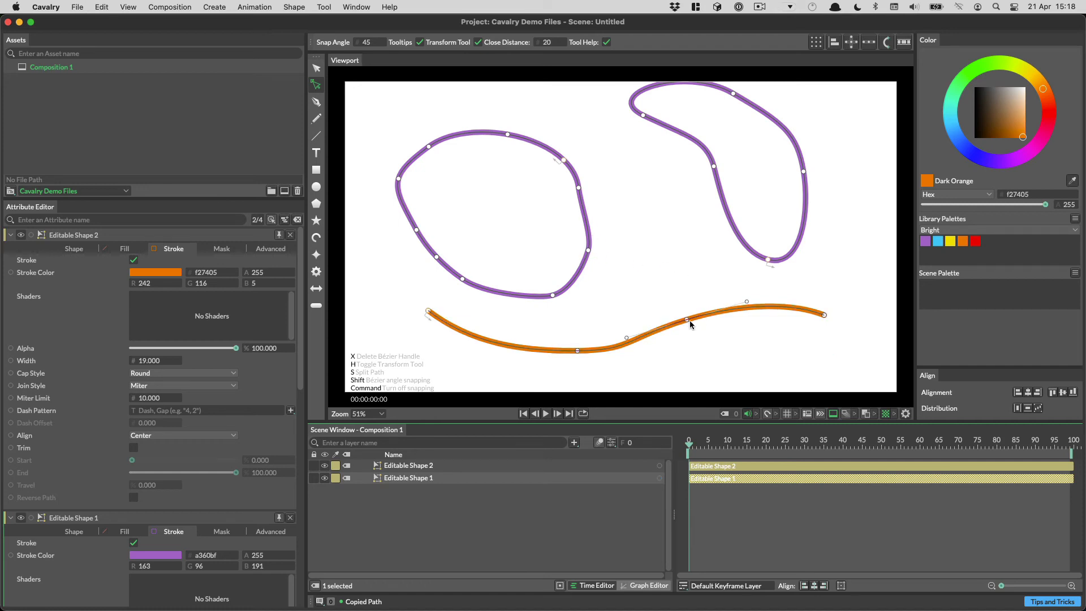
pyautogui.press('super+v')
pyautogui.moveTo(688, 320); pyautogui.dragTo(693, 339)
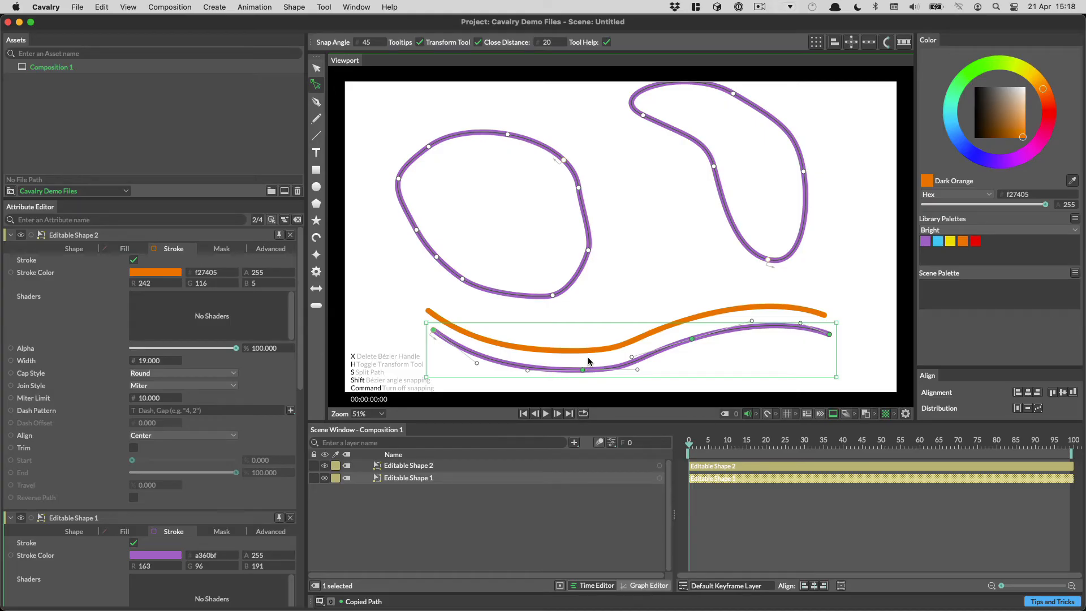
pyautogui.click(664, 263)
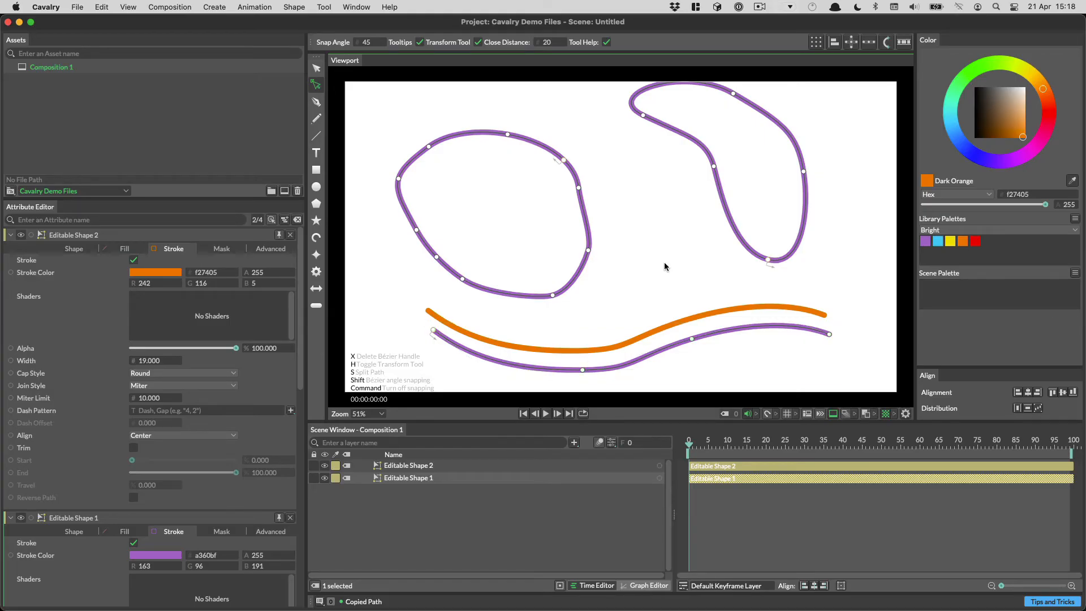
pyautogui.click(555, 124)
pyautogui.click(555, 153)
pyautogui.moveTo(558, 106)
pyautogui.mouseDown()
pyautogui.moveTo(577, 145)
pyautogui.moveTo(513, 194)
pyautogui.moveTo(549, 255)
pyautogui.moveTo(560, 307)
pyautogui.moveTo(649, 295)
pyautogui.moveTo(647, 148)
pyautogui.moveTo(694, 130)
pyautogui.moveTo(625, 95)
pyautogui.moveTo(599, 96)
pyautogui.moveTo(523, 178)
pyautogui.moveTo(507, 269)
pyautogui.moveTo(575, 333)
pyautogui.moveTo(706, 257)
pyautogui.moveTo(771, 279)
pyautogui.moveTo(814, 233)
pyautogui.moveTo(734, 145)
pyautogui.moveTo(666, 103)
pyautogui.moveTo(589, 102)
pyautogui.mouseUp()
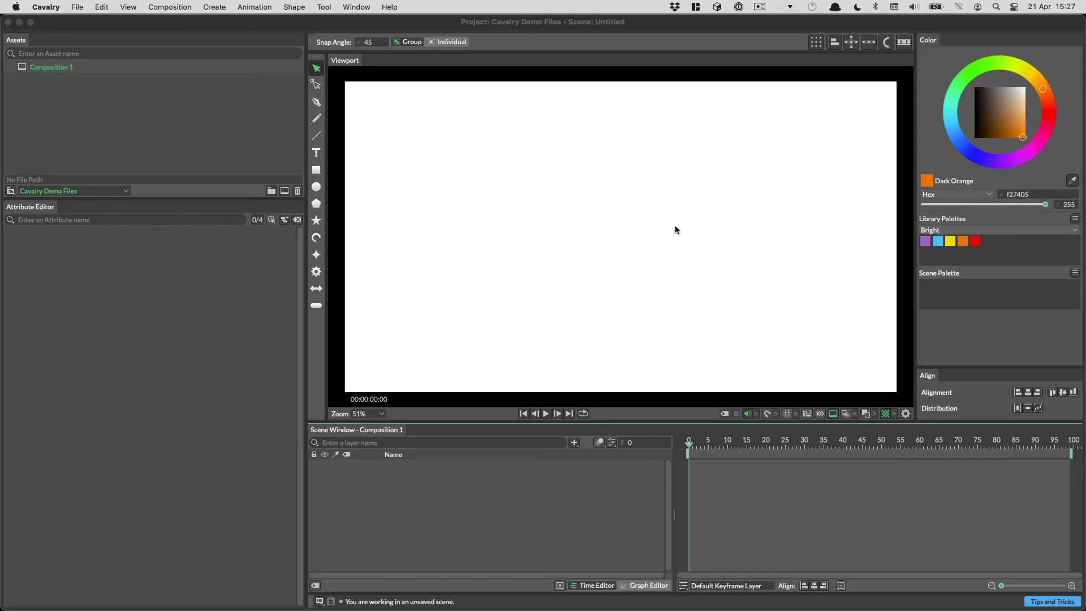
# Show the viewport grid and enable snapping to the Grid in the empty composition
pyautogui.click(789, 412)
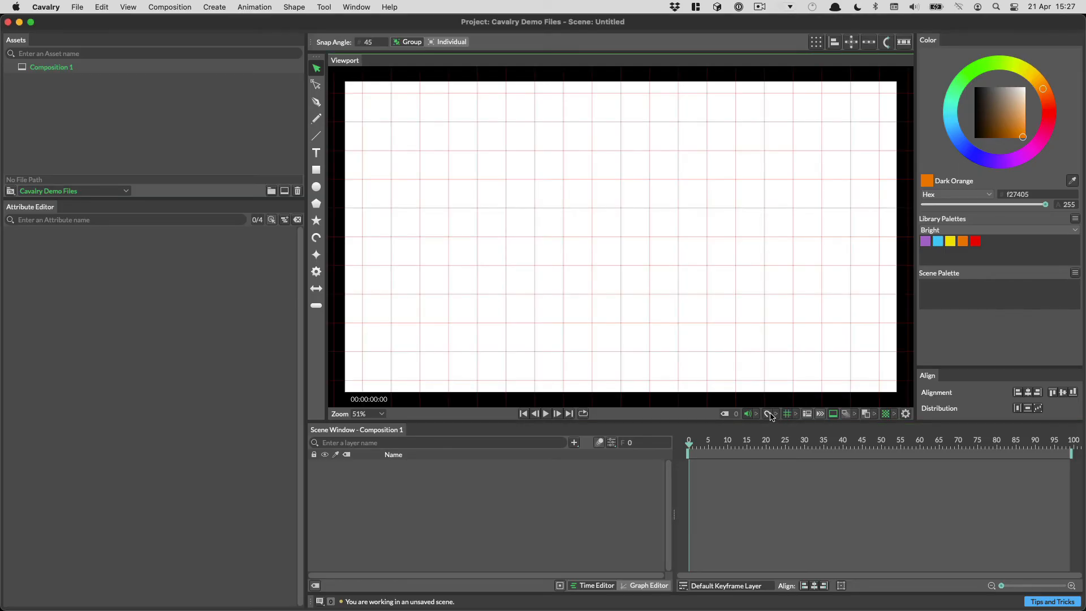
pyautogui.click(777, 415)
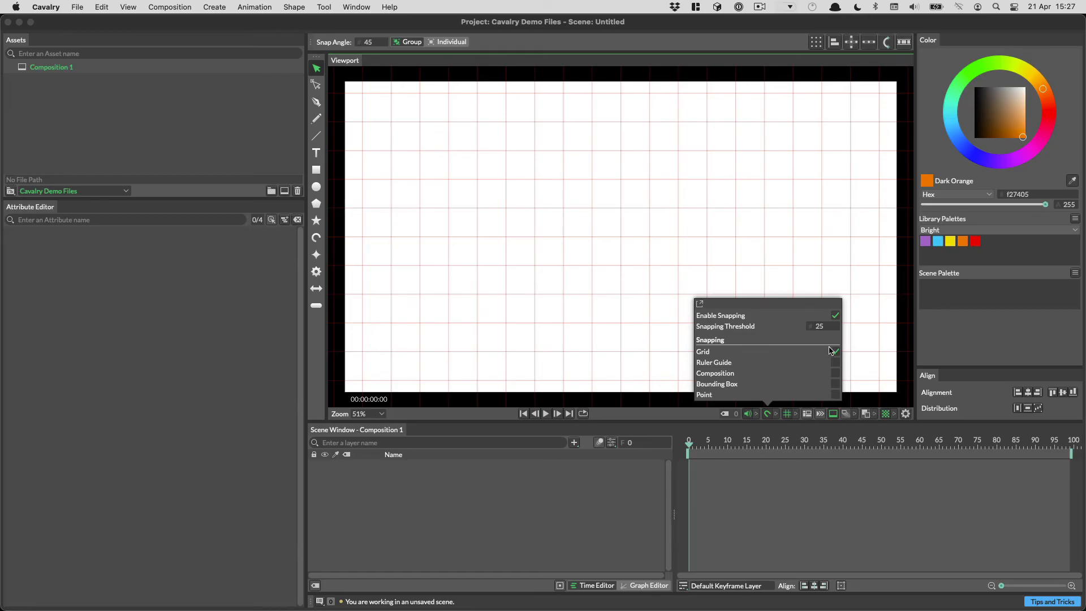
pyautogui.click(609, 286)
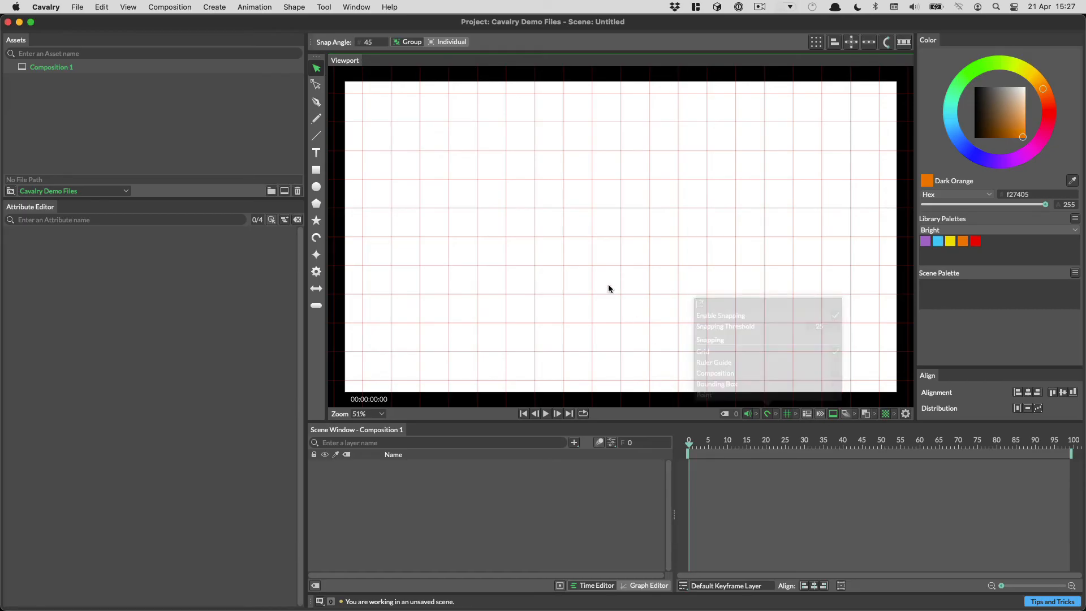
# Draw a 300 by 300 circle centred at X -200, Y 0, snapped to the grid
pyautogui.click(317, 187)
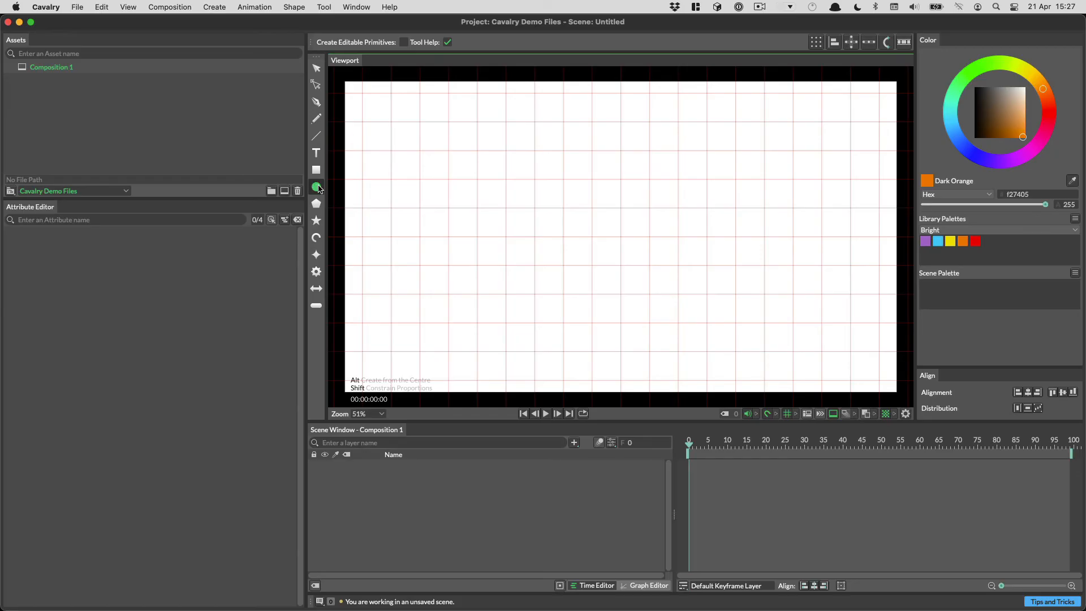
pyautogui.moveTo(477, 151); pyautogui.dragTo(639, 316)
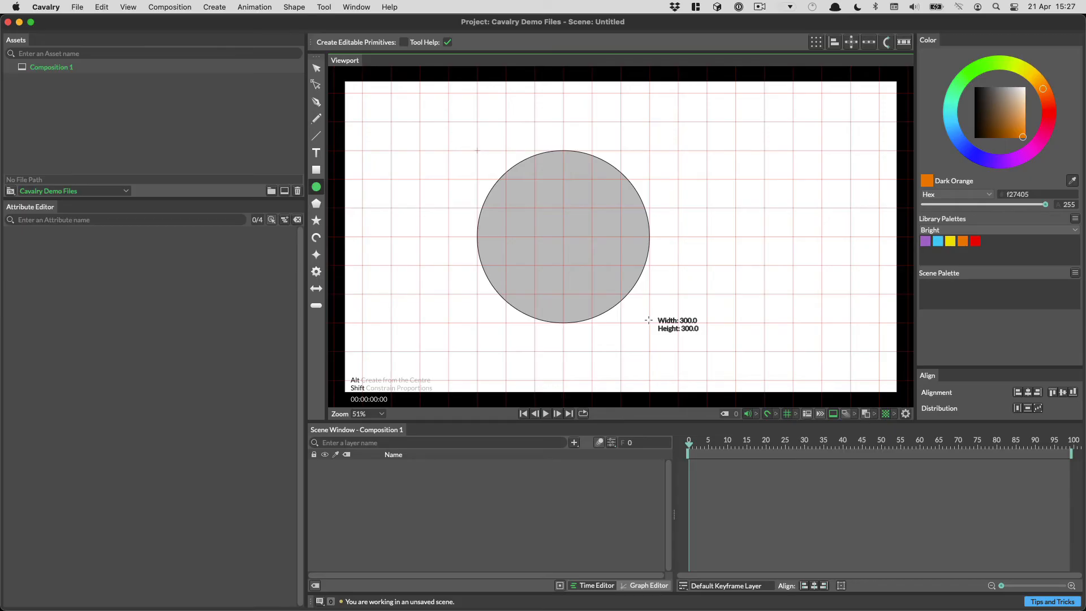
pyautogui.moveTo(649, 321); pyautogui.dragTo(647, 317)
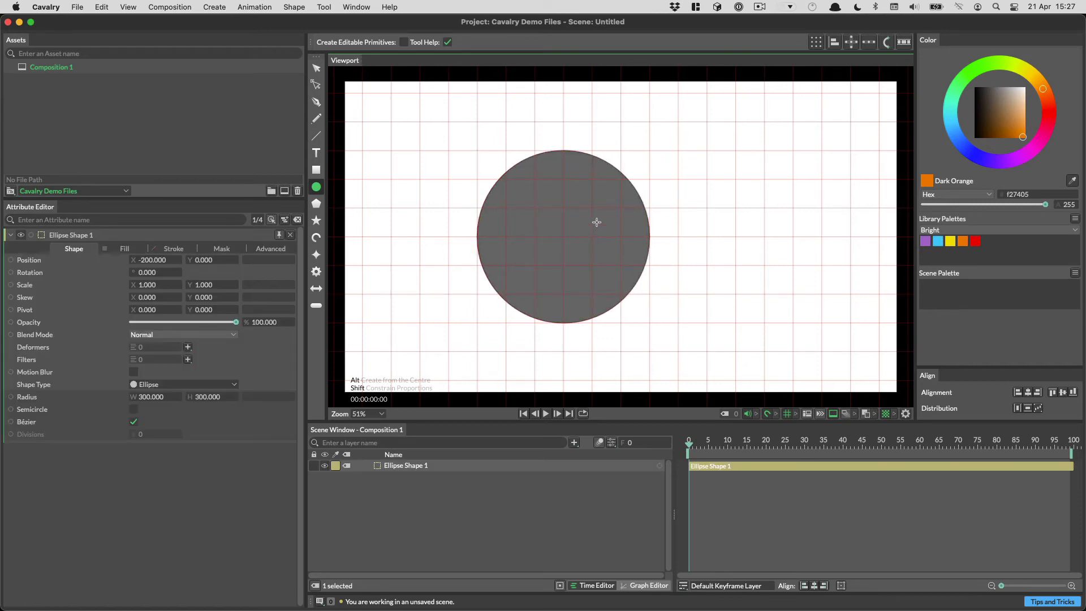
# Draw a 200 by 200 circle overlapping the large circle's lower-right side and move it to X 200, Y -100
pyautogui.moveTo(596, 211); pyautogui.dragTo(711, 322)
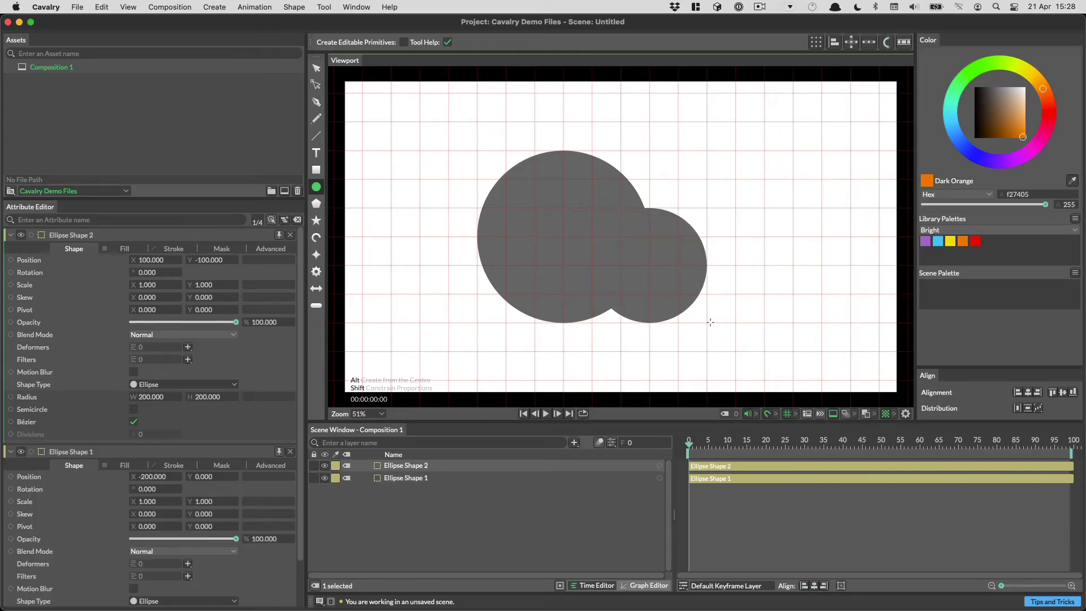
pyautogui.click(316, 68)
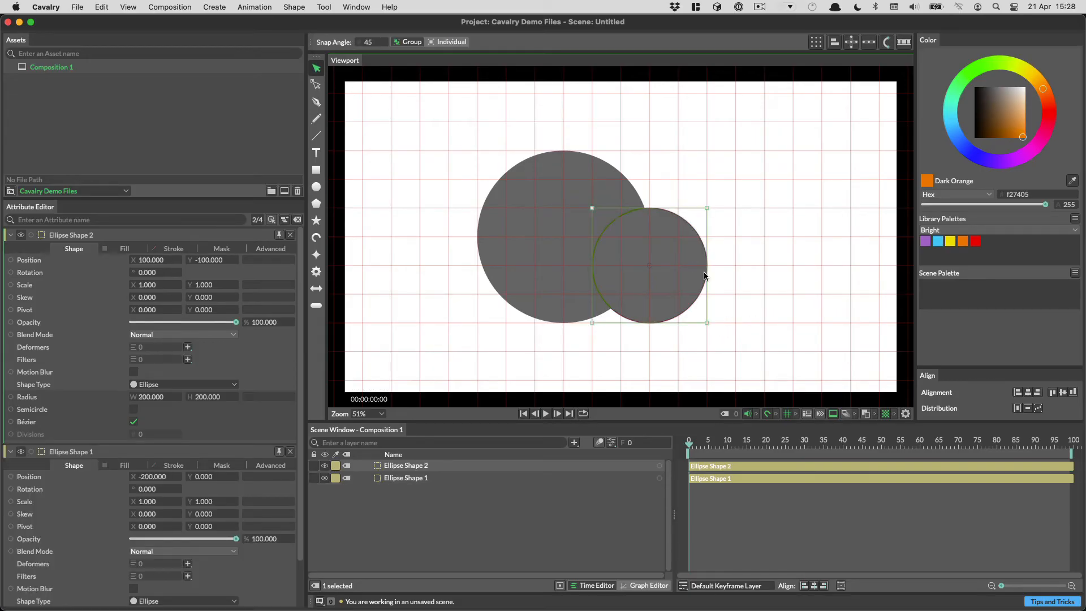
pyautogui.moveTo(695, 274); pyautogui.dragTo(716, 273)
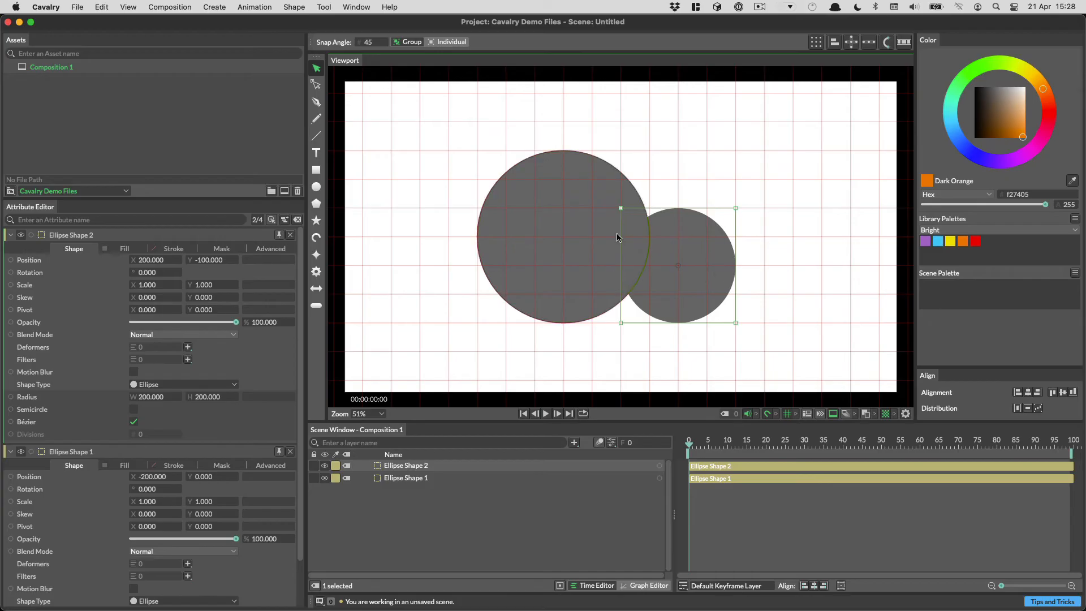
# Draw a closed triangle with the Pen tool, its base joining the lowest points of both circles and its apex over their overlap
pyautogui.scroll(6, 610, 320)
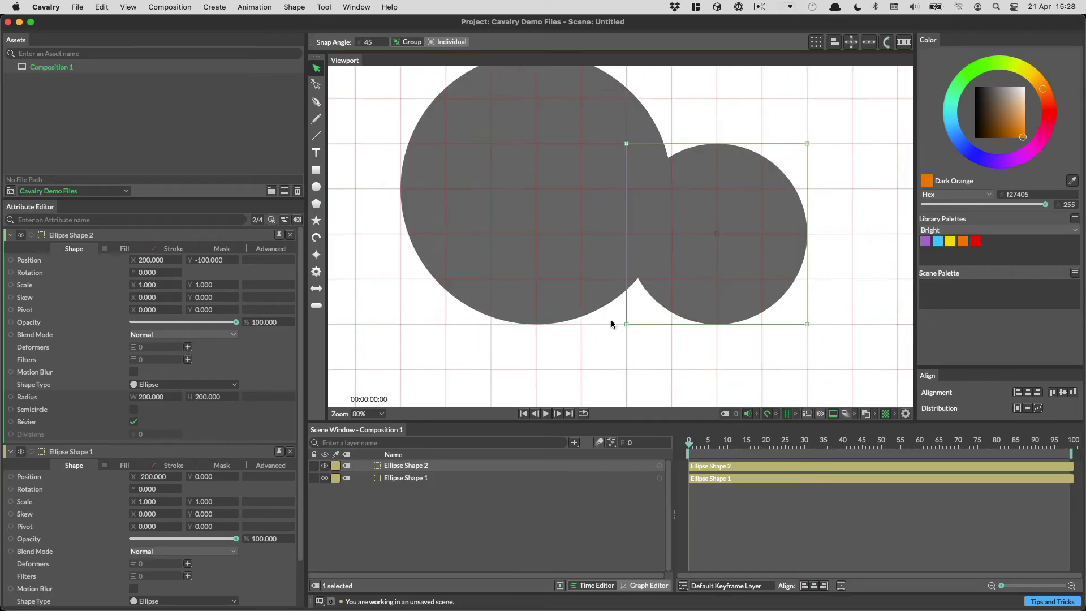
pyautogui.click(316, 102)
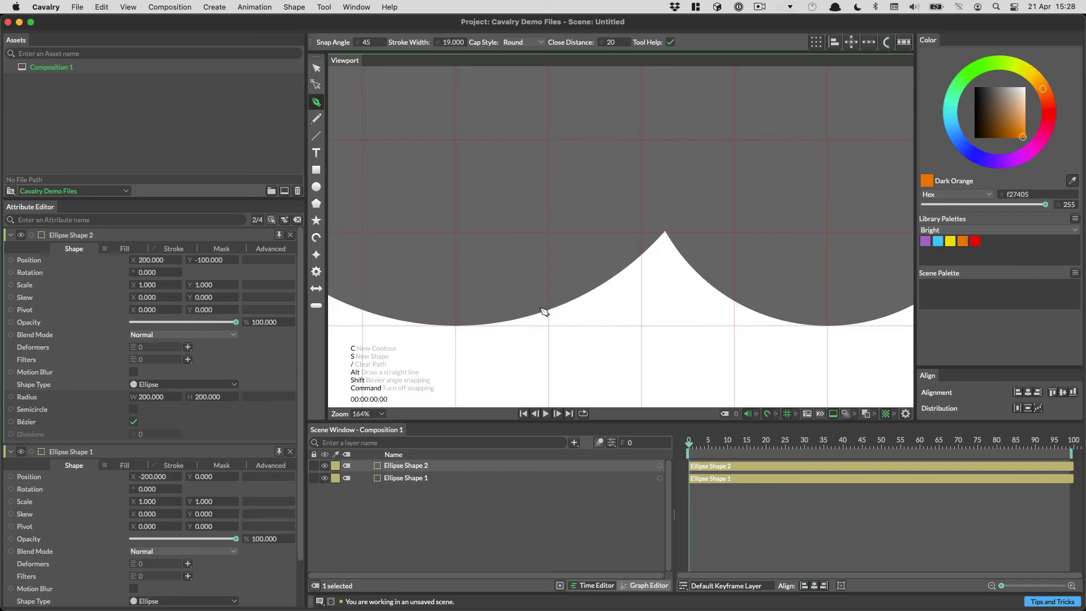
pyautogui.click(641, 140)
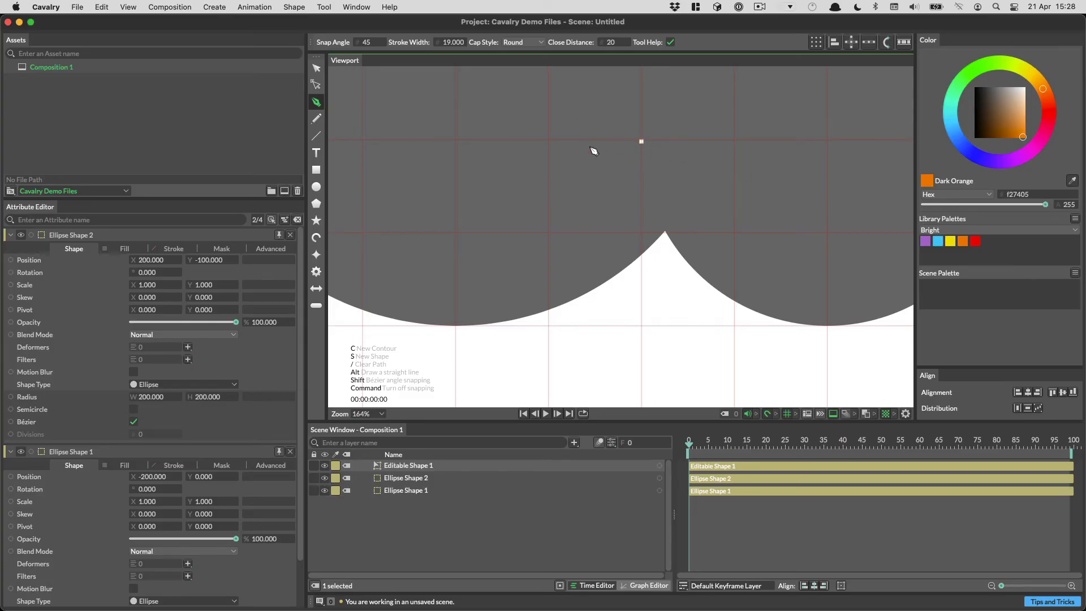
pyautogui.click(455, 326)
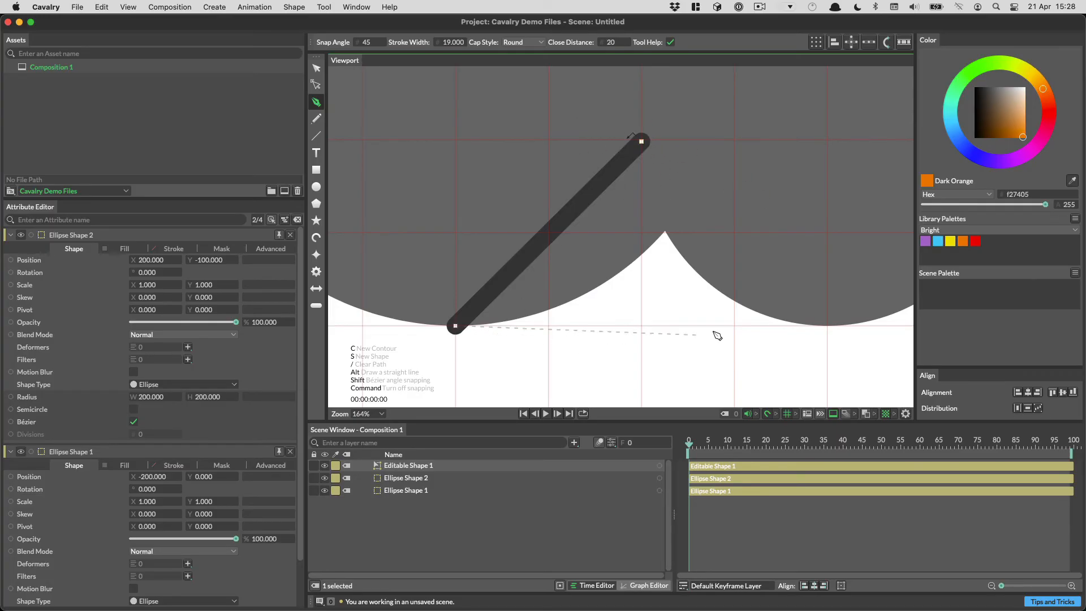
pyautogui.click(827, 326)
pyautogui.click(640, 140)
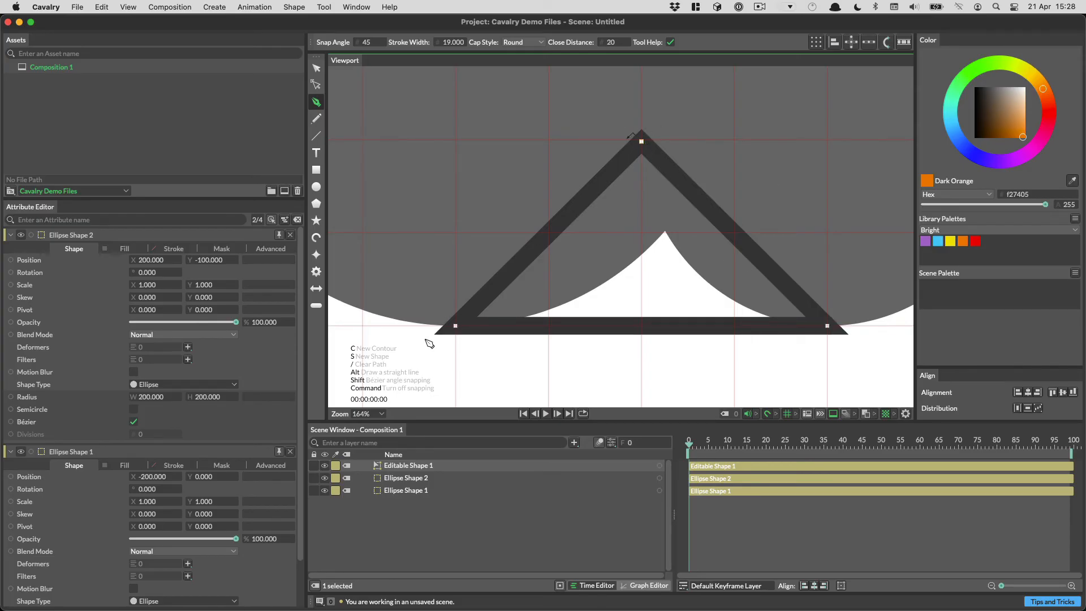
# Turn on the triangle's fill, turn off its stroke, and deselect it
pyautogui.click(463, 468)
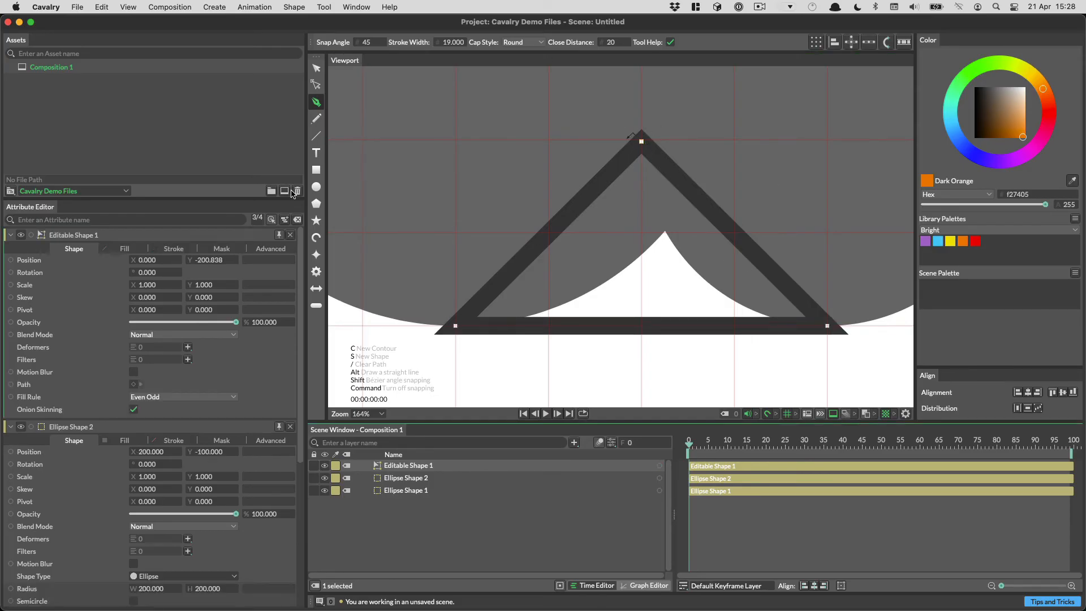
pyautogui.click(134, 250)
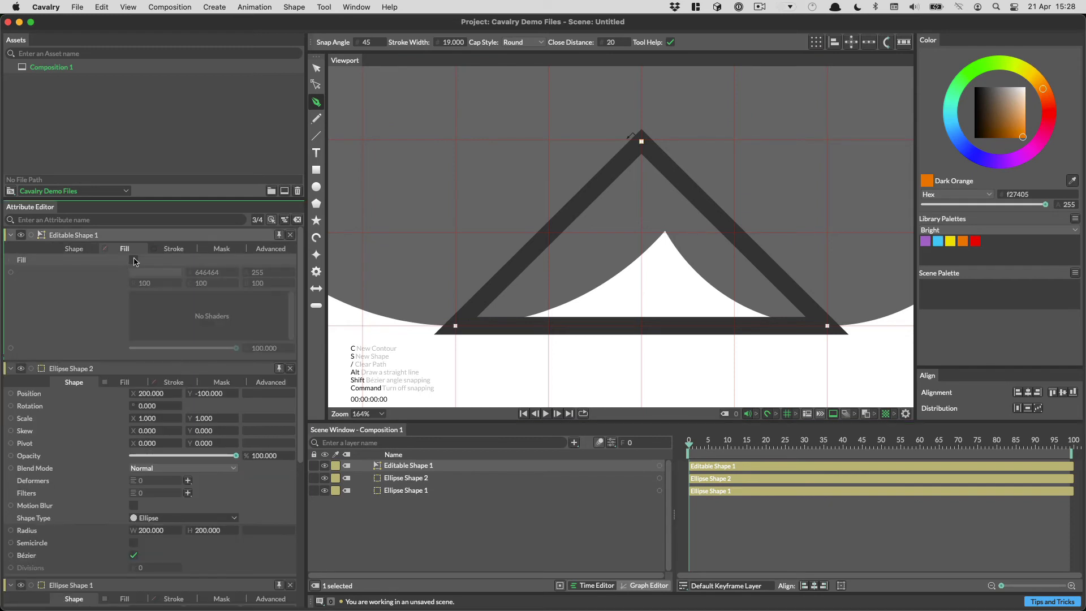
pyautogui.click(134, 260)
pyautogui.click(173, 249)
pyautogui.click(134, 260)
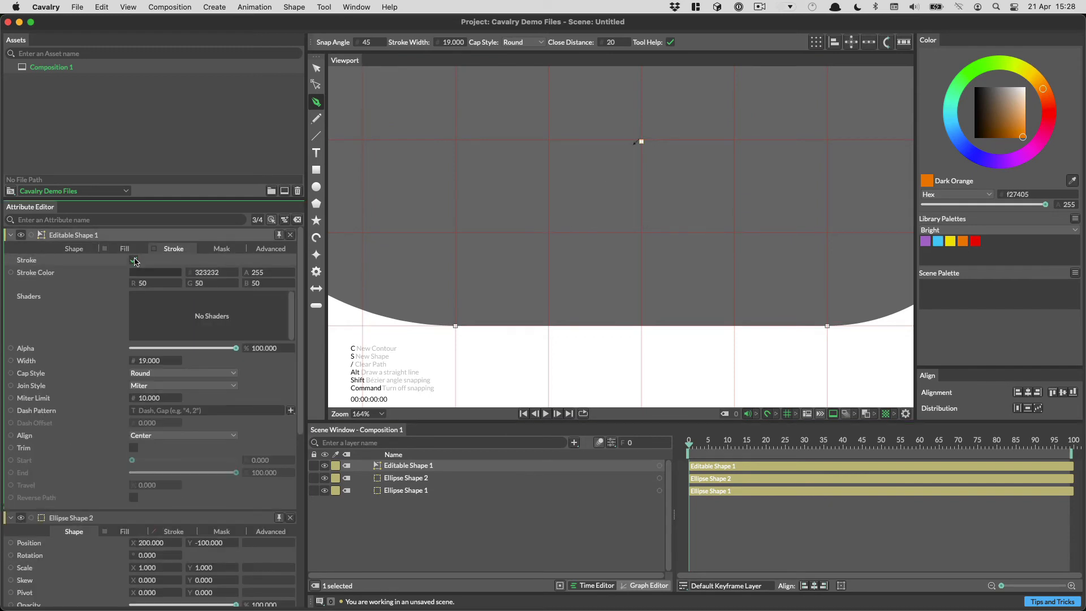
pyautogui.click(316, 68)
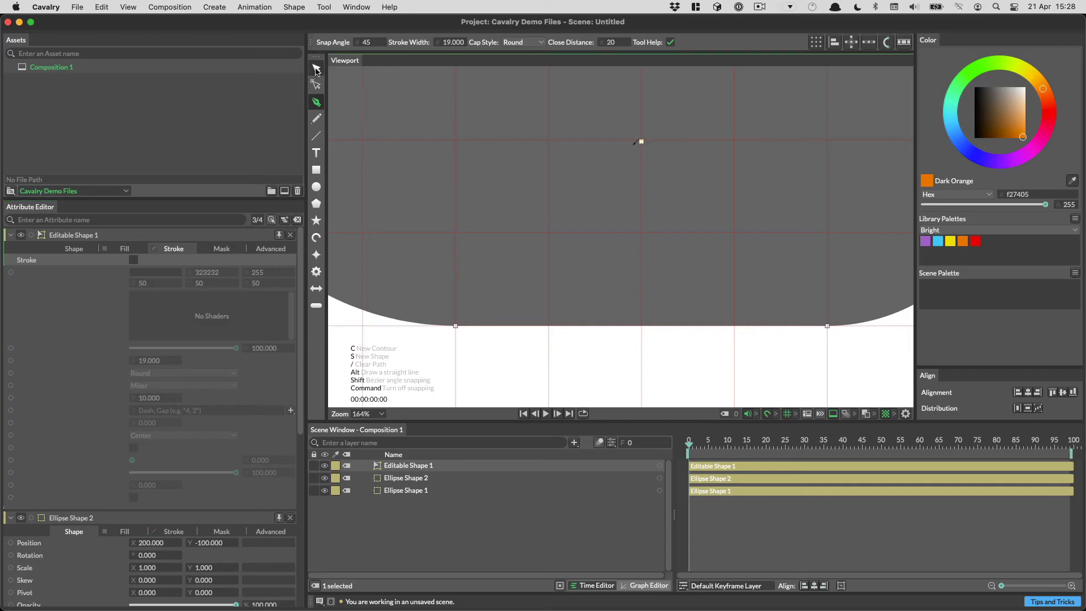
pyautogui.click(624, 335)
pyautogui.scroll(-5, 632, 335)
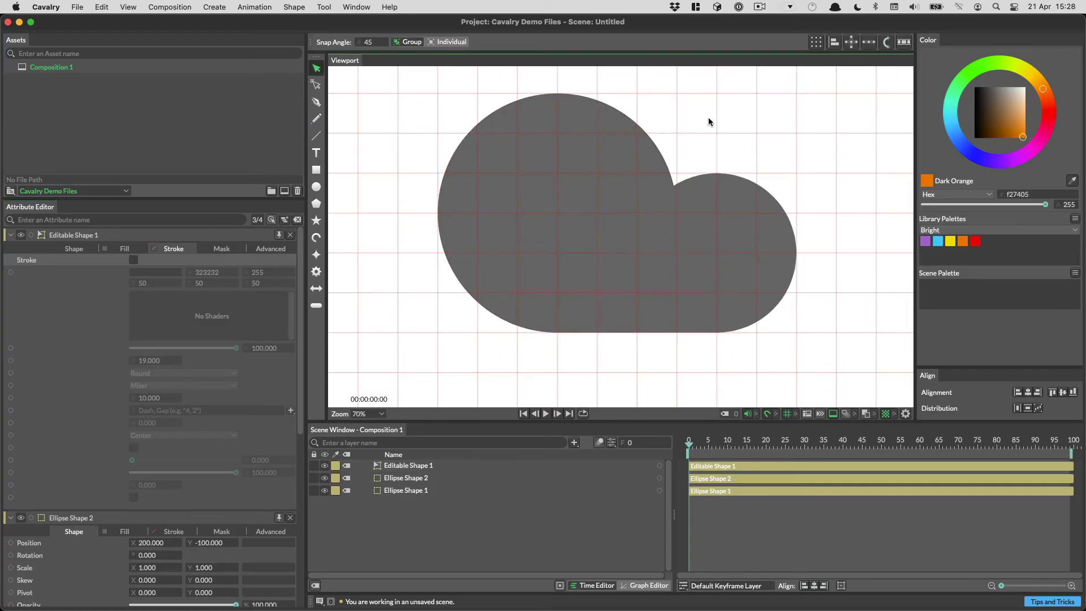
# Select both circles and the triangle and combine them into one cloud shape with Boolean (Union)
pyautogui.scroll(-3, 705, 117)
pyautogui.moveTo(672, 270); pyautogui.dragTo(713, 143)
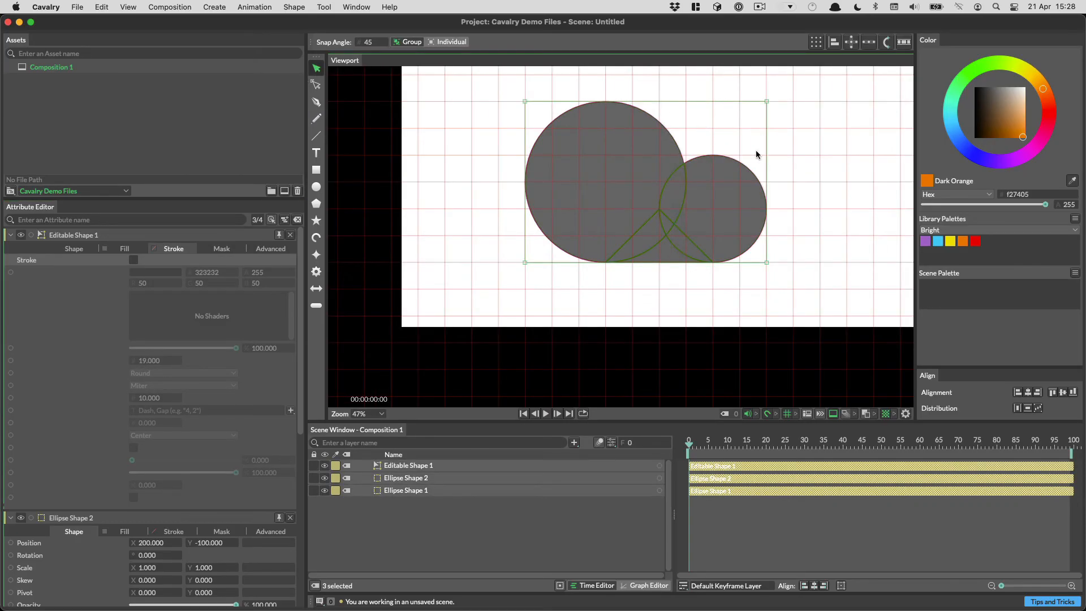
pyautogui.click(817, 136)
pyautogui.moveTo(798, 110); pyautogui.dragTo(756, 153)
pyautogui.moveTo(429, 109); pyautogui.dragTo(783, 333)
pyautogui.click(293, 7)
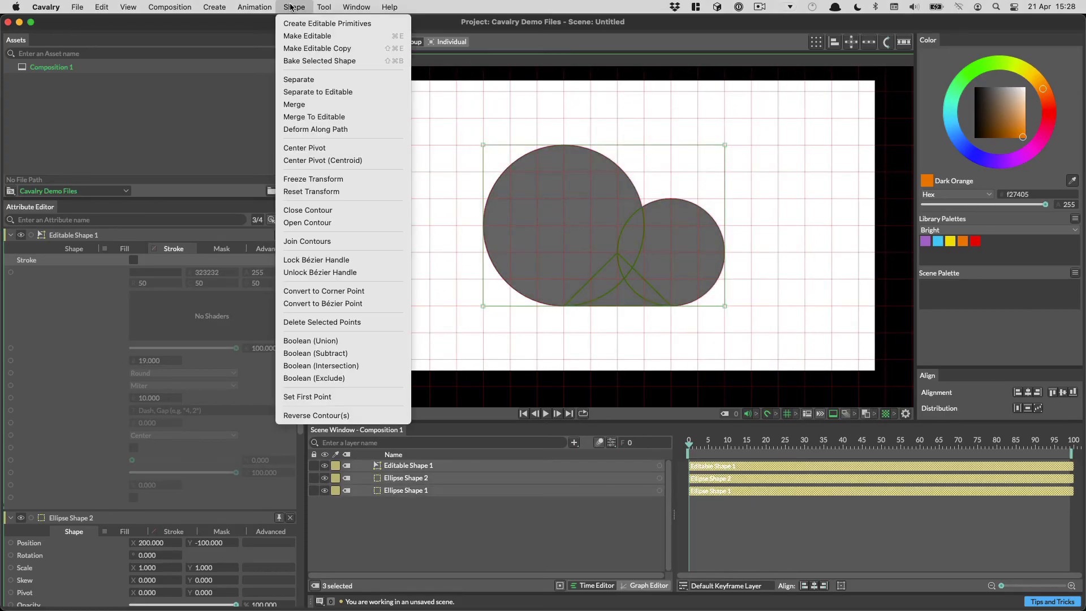
pyautogui.click(352, 340)
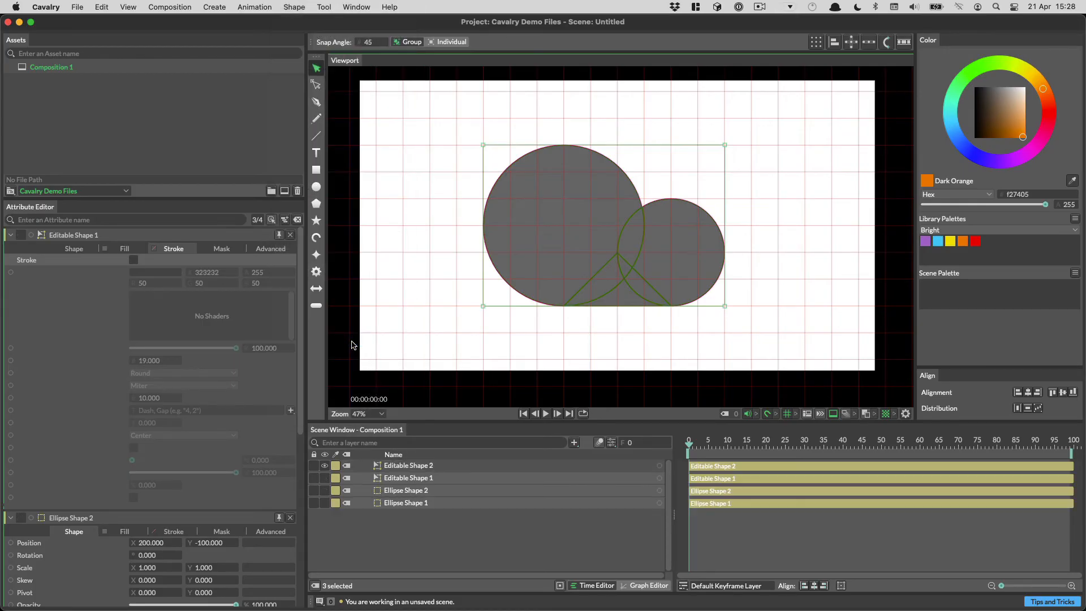
# Try moving the united cloud's lower-right base point upward with the Edit Points tool, and undo the move
pyautogui.click(406, 467)
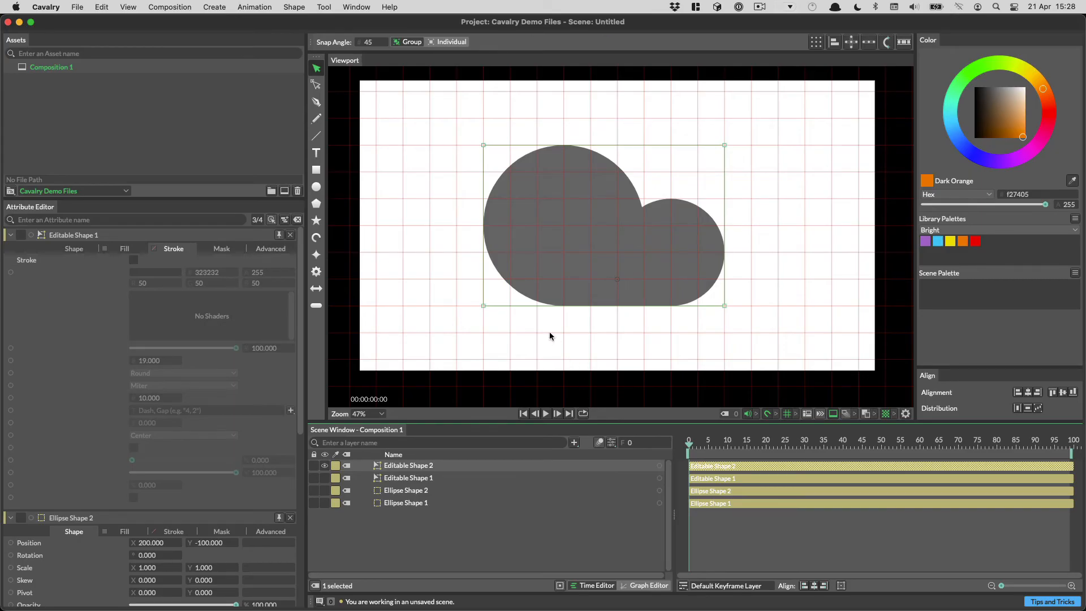
pyautogui.press('w')
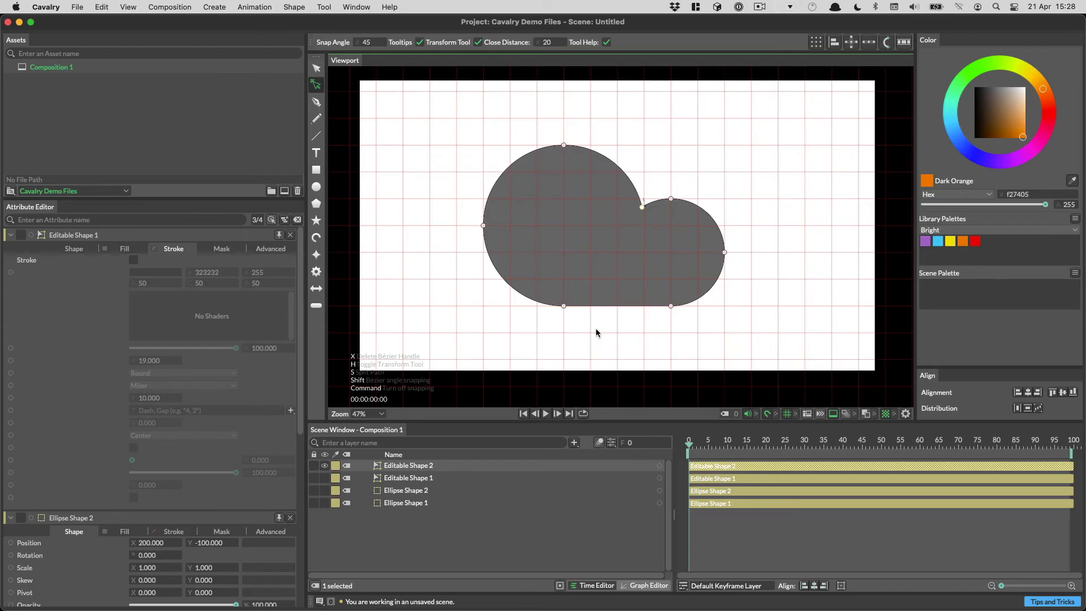
pyautogui.moveTo(672, 316)
pyautogui.moveTo(672, 308); pyautogui.dragTo(662, 279)
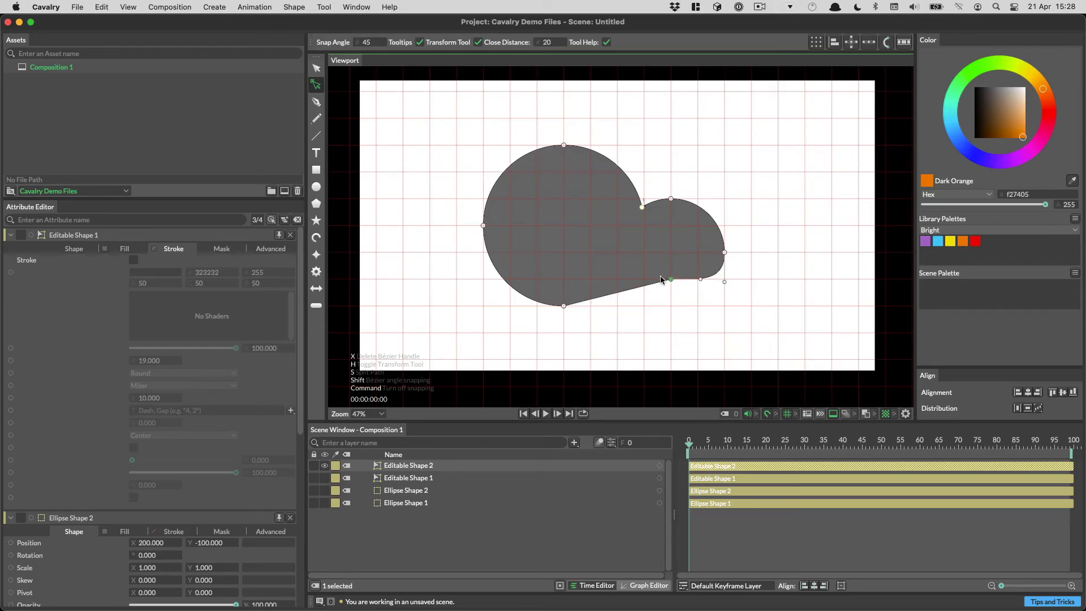
pyautogui.press('super+z')
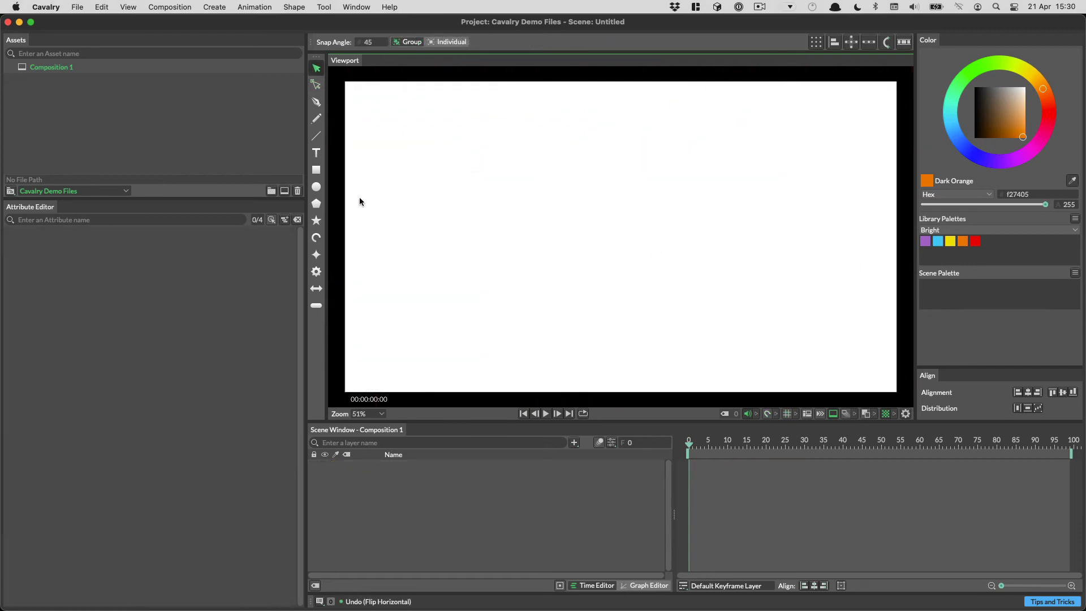
# Draw an open, wavy curve with the Pencil tool and adjust the Bézier handle of its middle point
pyautogui.click(316, 119)
pyautogui.moveTo(568, 143)
pyautogui.mouseDown()
pyautogui.moveTo(591, 228)
pyautogui.moveTo(702, 167)
pyautogui.mouseUp()
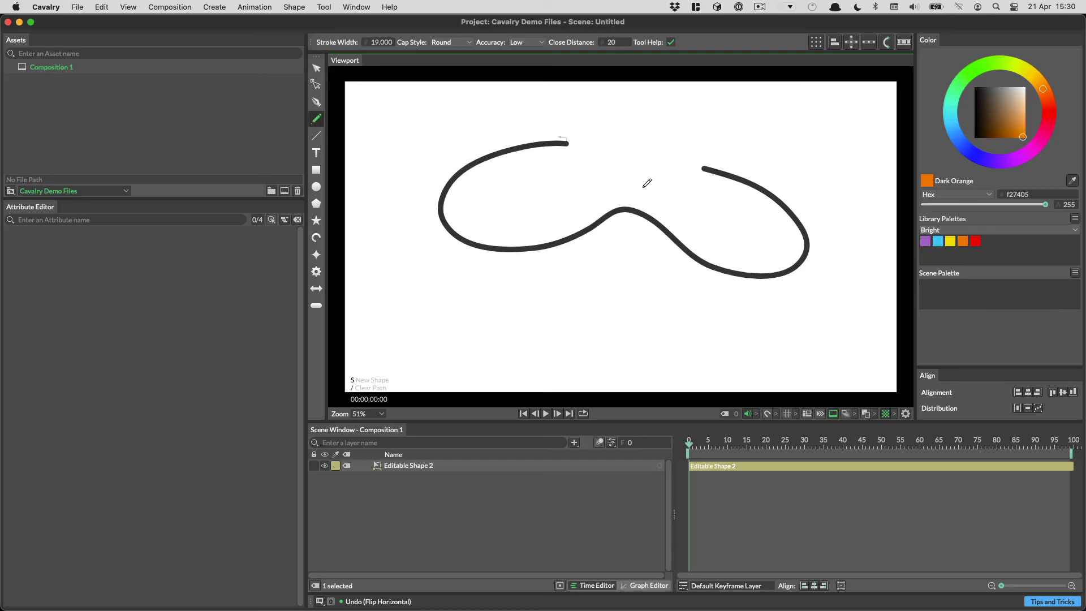
pyautogui.click(316, 84)
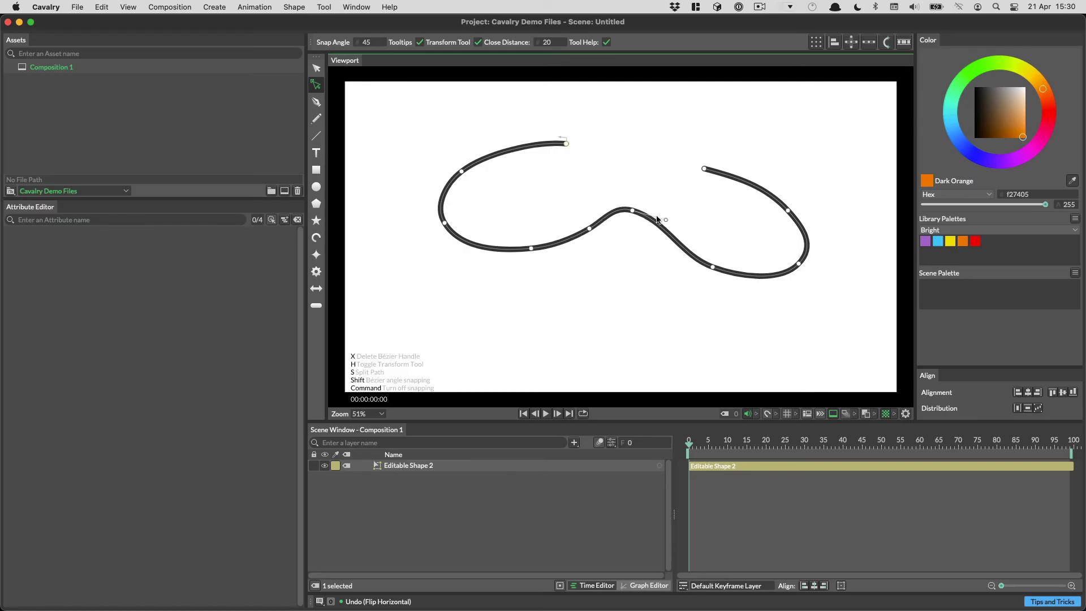
pyautogui.moveTo(665, 221); pyautogui.dragTo(611, 200)
# Enable Bezier Weight Locking on the curve's middle point and move one of its handles
pyautogui.rightClick(632, 212)
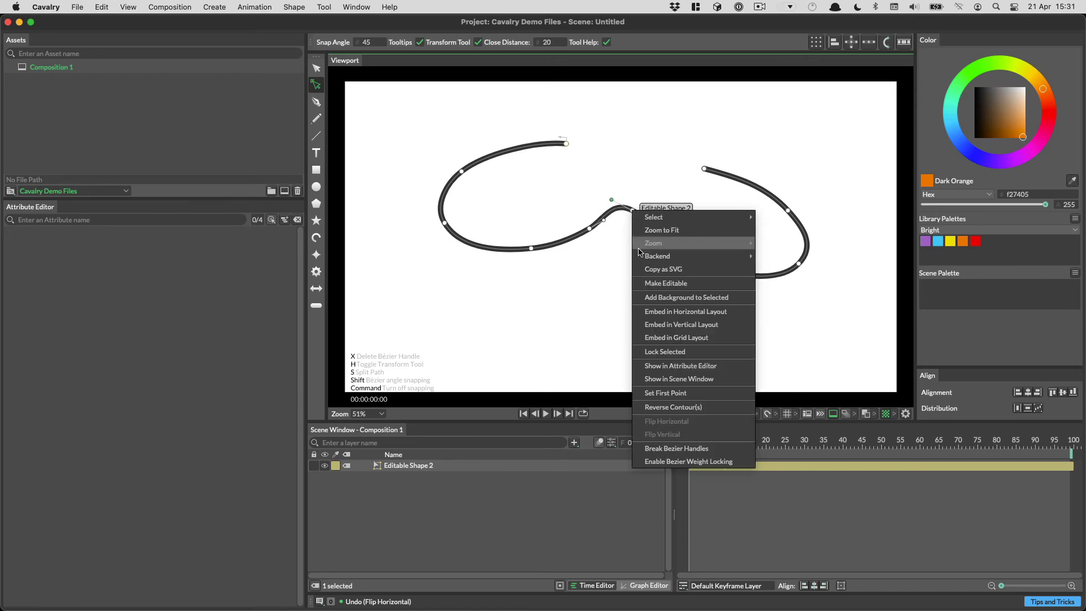
pyautogui.click(670, 461)
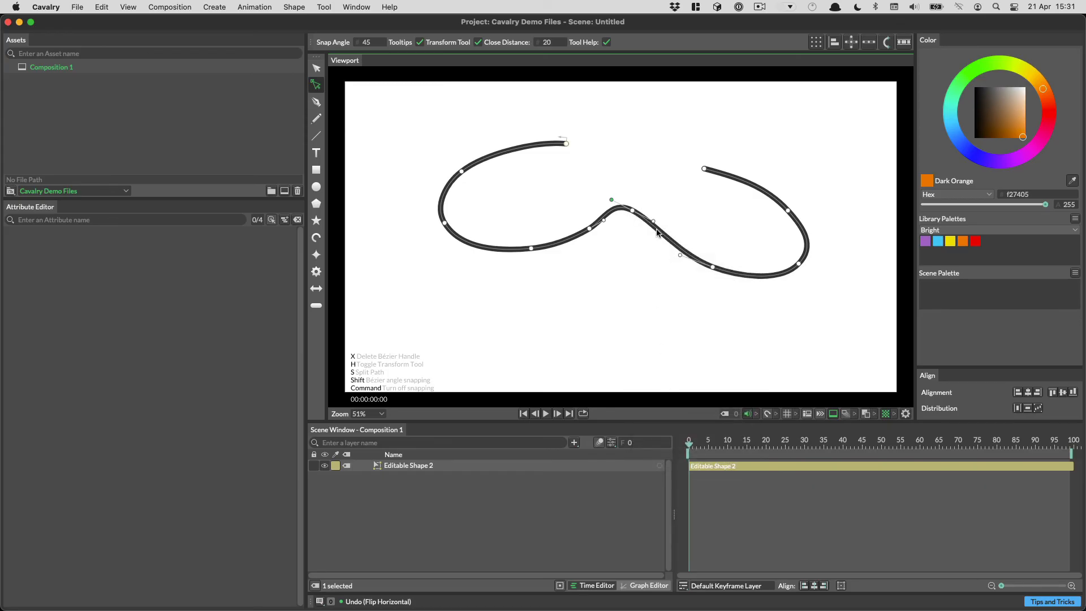
pyautogui.moveTo(653, 222)
pyautogui.mouseDown()
pyautogui.moveTo(670, 193)
pyautogui.moveTo(664, 170)
pyautogui.moveTo(638, 234)
pyautogui.moveTo(599, 211)
pyautogui.moveTo(663, 195)
pyautogui.moveTo(627, 216)
pyautogui.moveTo(673, 258)
pyautogui.moveTo(649, 209)
pyautogui.moveTo(687, 228)
pyautogui.moveTo(651, 179)
pyautogui.moveTo(642, 228)
pyautogui.moveTo(685, 220)
pyautogui.moveTo(652, 172)
pyautogui.moveTo(637, 266)
pyautogui.moveTo(670, 218)
pyautogui.moveTo(657, 219)
pyautogui.mouseUp()
# Disable Bezier Weight Locking on the curve's middle point and lengthen its right-hand handle
pyautogui.rightClick(632, 209)
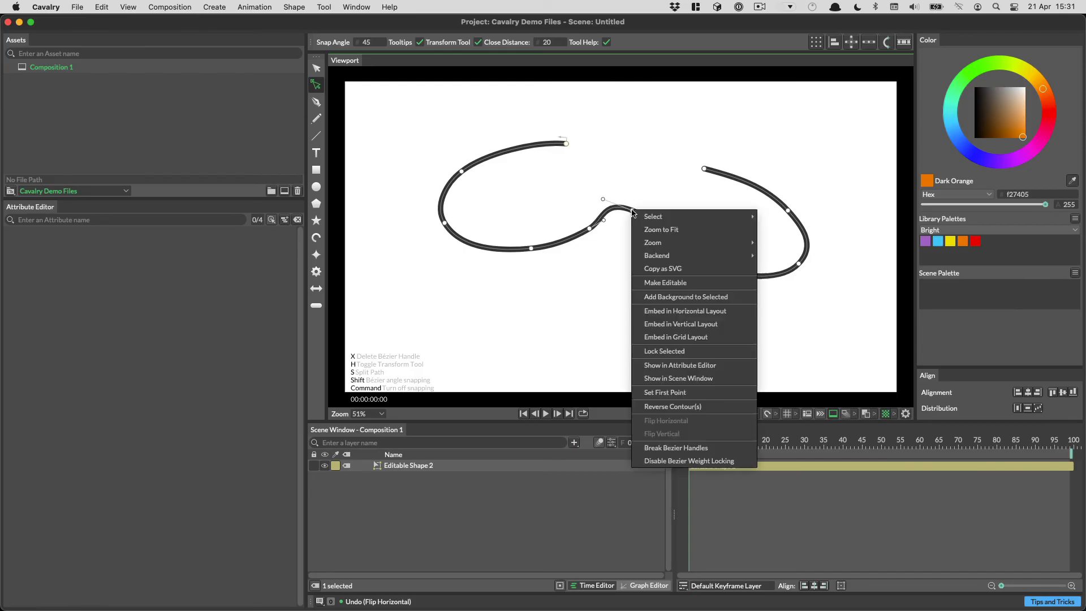
pyautogui.click(645, 461)
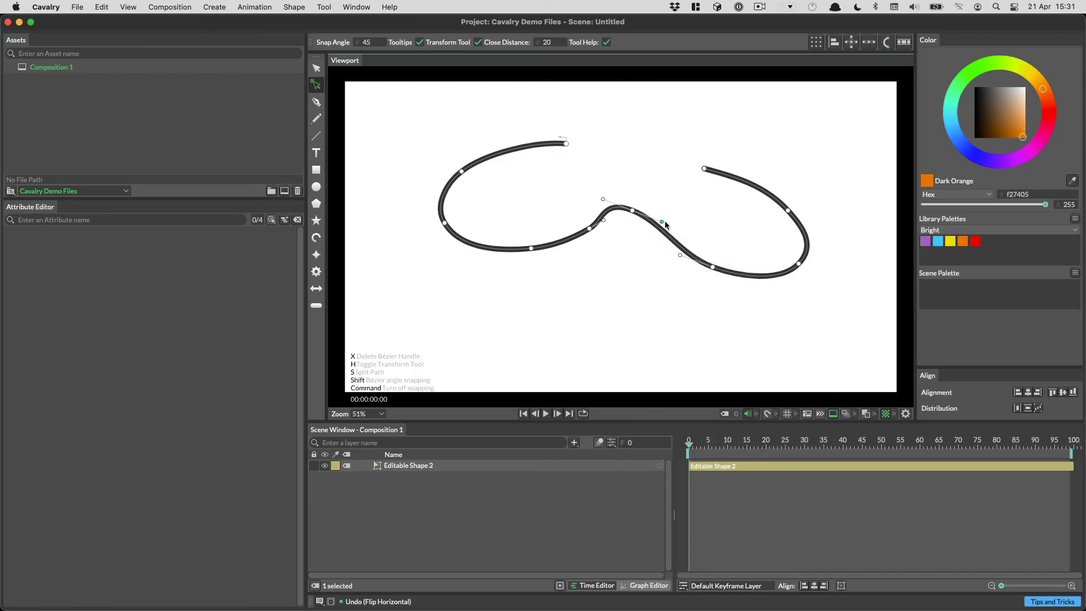
pyautogui.moveTo(730, 250); pyautogui.dragTo(701, 219)
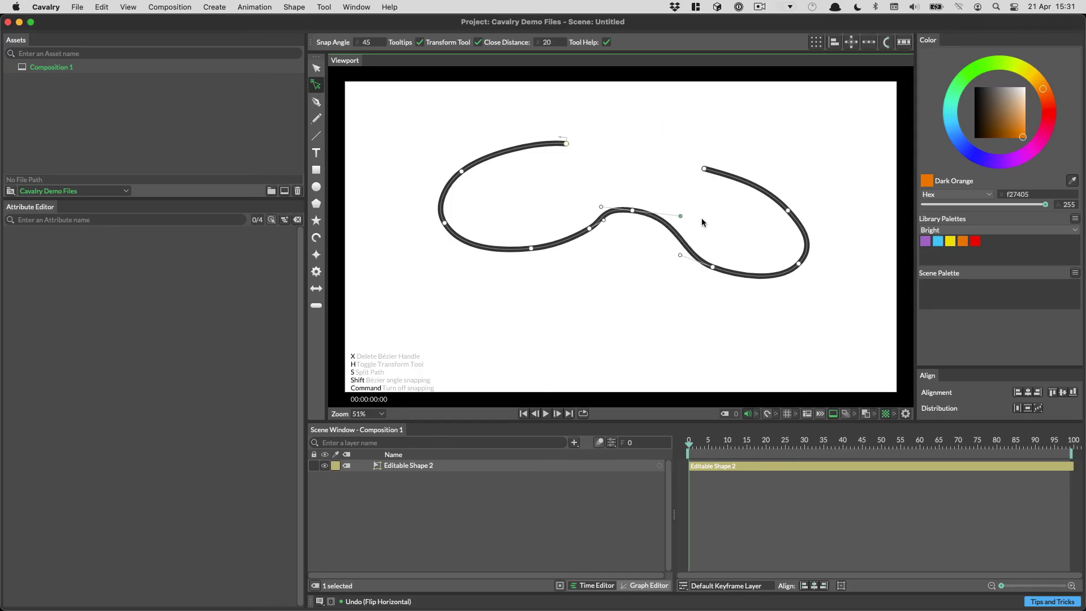
# Select all points of the curve, flip them horizontally and vertically, and deselect them
pyautogui.rightClick(632, 211)
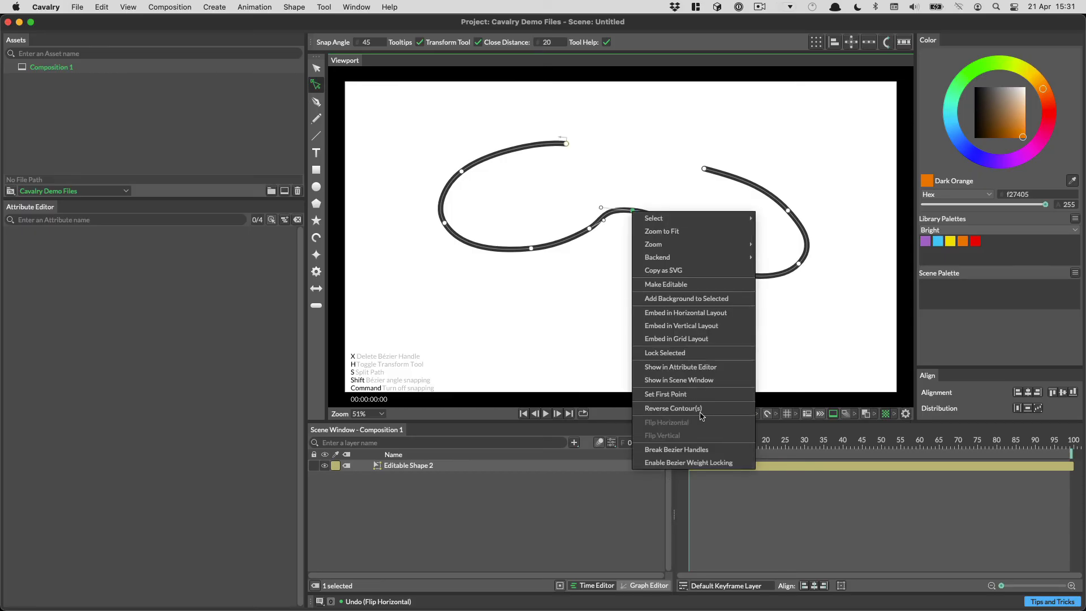
pyautogui.click(516, 208)
pyautogui.moveTo(393, 99); pyautogui.dragTo(820, 348)
pyautogui.rightClick(635, 213)
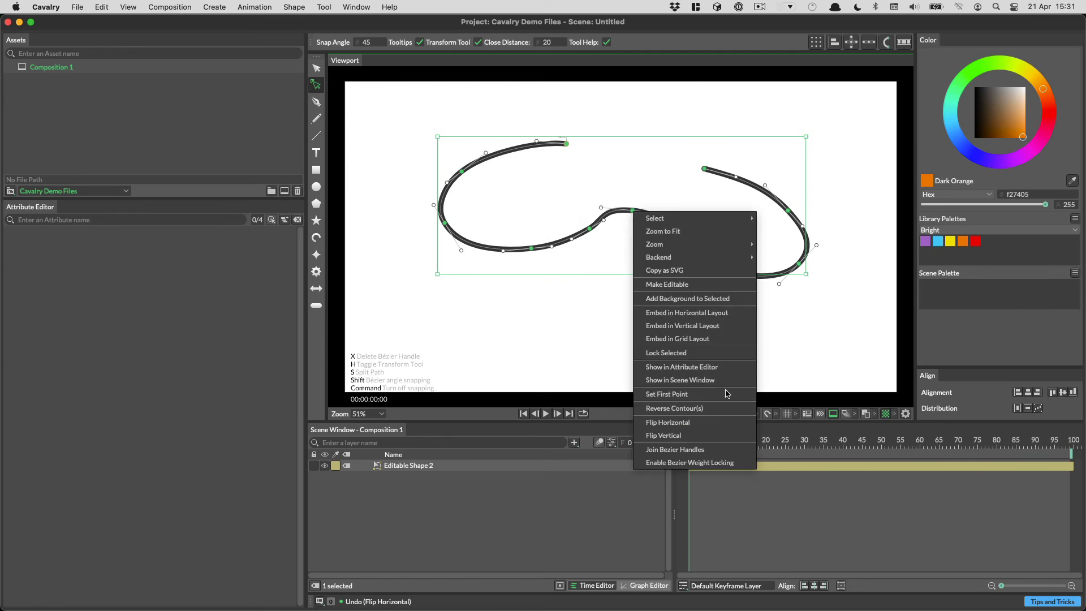
pyautogui.click(725, 422)
pyautogui.rightClick(647, 216)
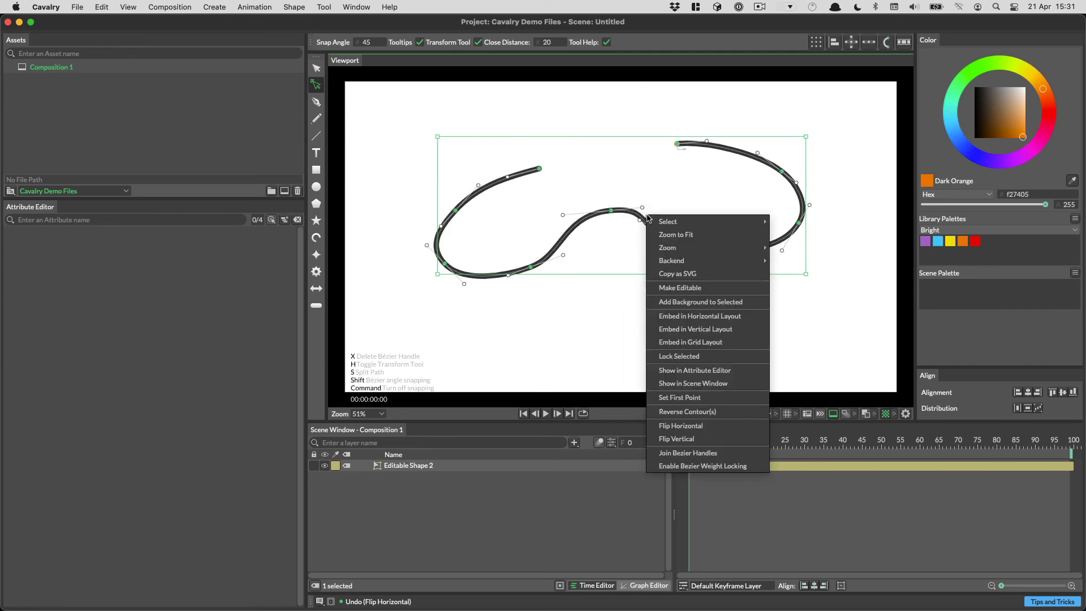
pyautogui.click(721, 438)
pyautogui.rightClick(643, 195)
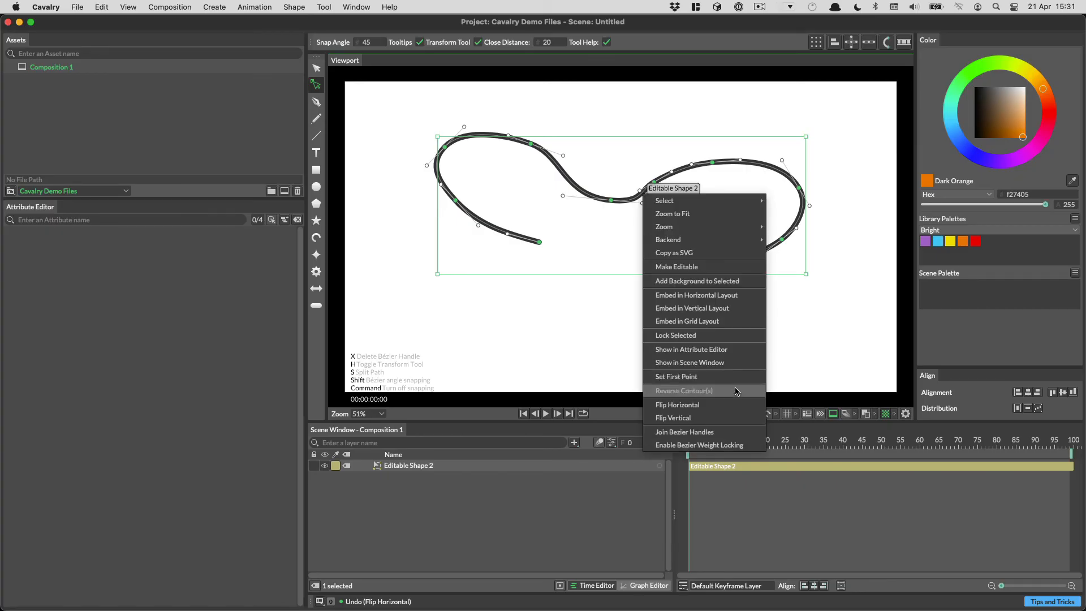
pyautogui.click(554, 264)
pyautogui.click(606, 311)
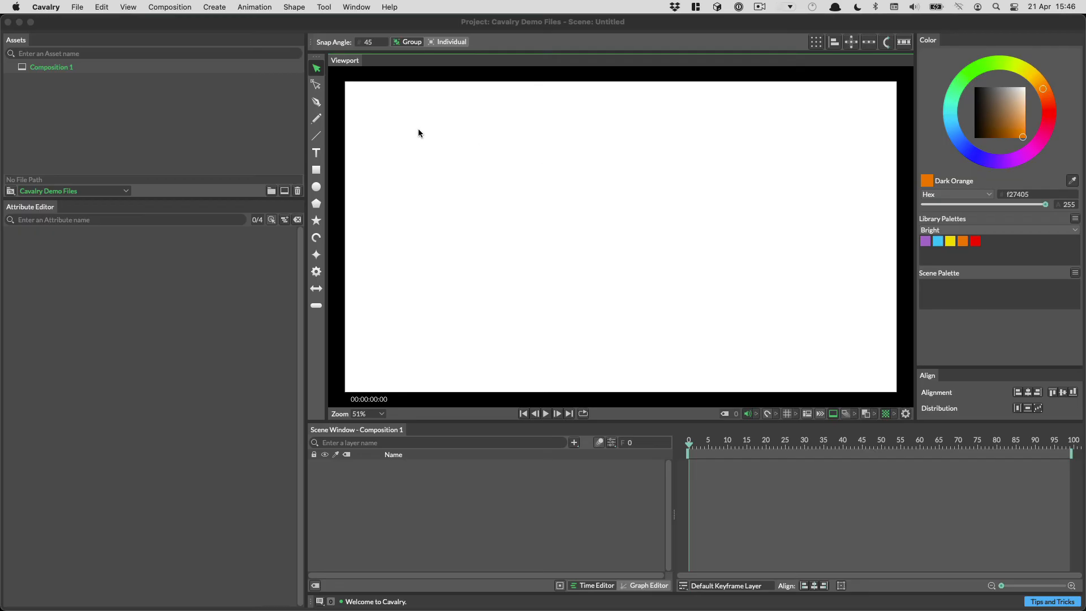
# Draw a closed, rounded four-point shape with the Pen tool near the upper middle of the composition
pyautogui.click(314, 103)
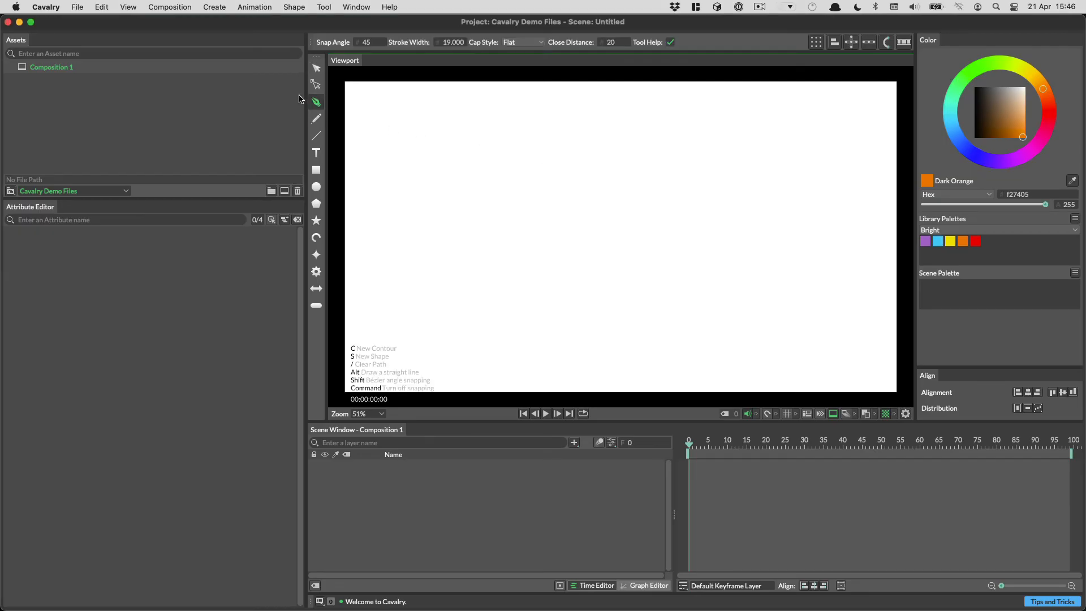
pyautogui.moveTo(531, 139); pyautogui.dragTo(515, 152)
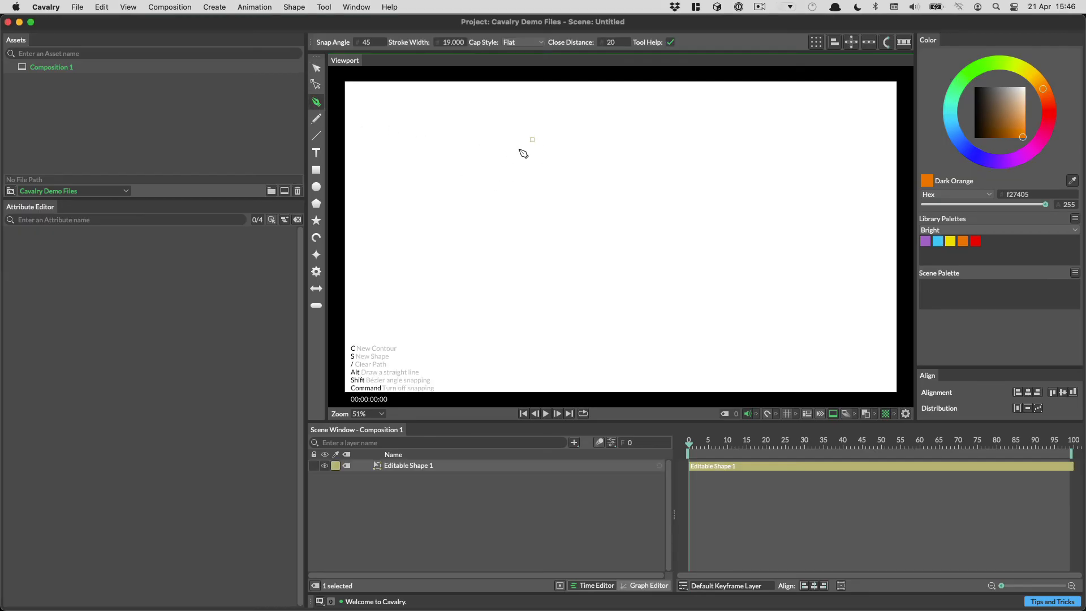
pyautogui.moveTo(492, 213); pyautogui.dragTo(523, 256)
pyautogui.moveTo(592, 286); pyautogui.dragTo(625, 271)
pyautogui.moveTo(650, 173); pyautogui.dragTo(634, 106)
pyautogui.moveTo(531, 140); pyautogui.dragTo(498, 158)
# Keyframe the shape's Path at frame 0 and move its right-hand point farther outward with the Edit Points tool
pyautogui.click(425, 468)
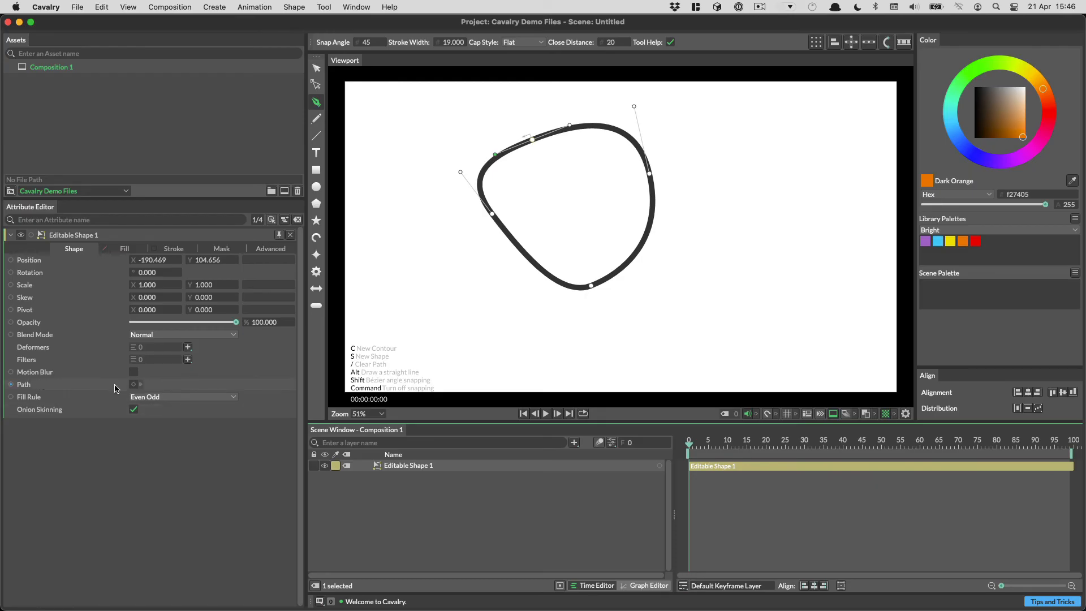
pyautogui.click(132, 384)
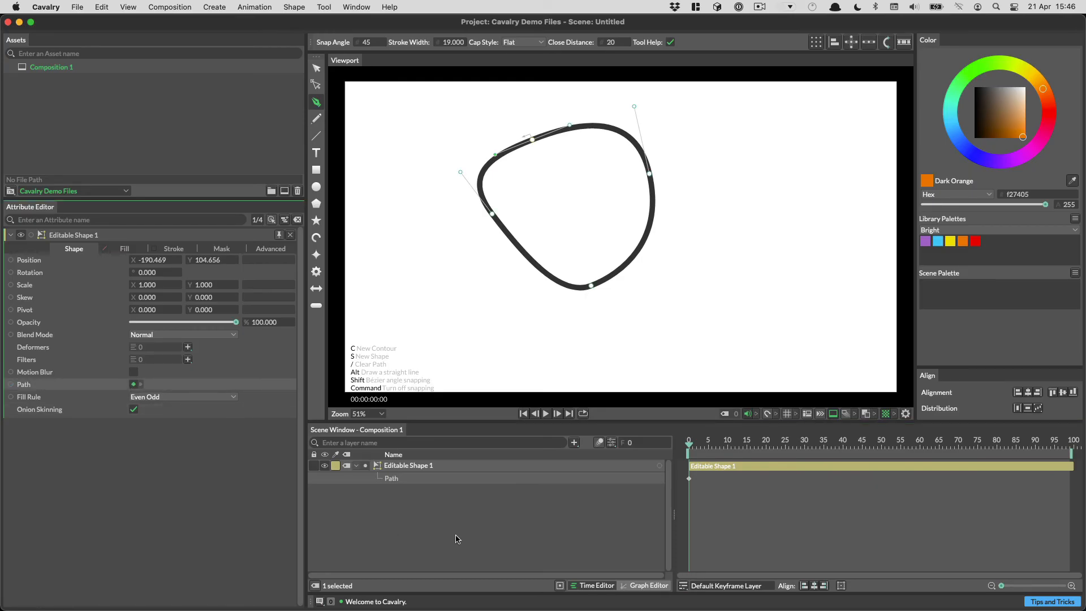
pyautogui.click(316, 85)
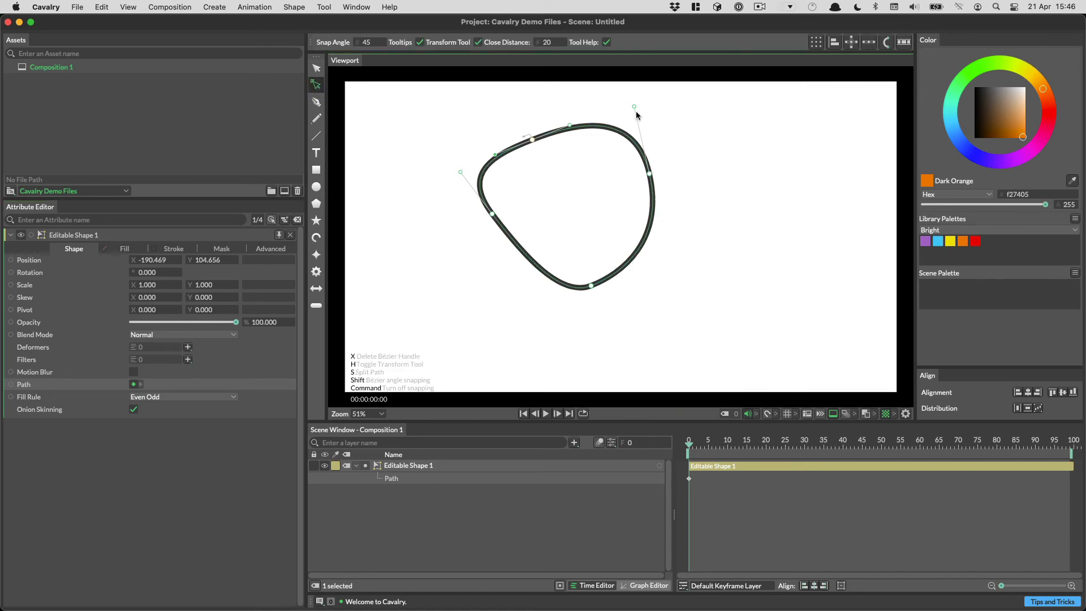
pyautogui.moveTo(649, 176); pyautogui.dragTo(694, 186)
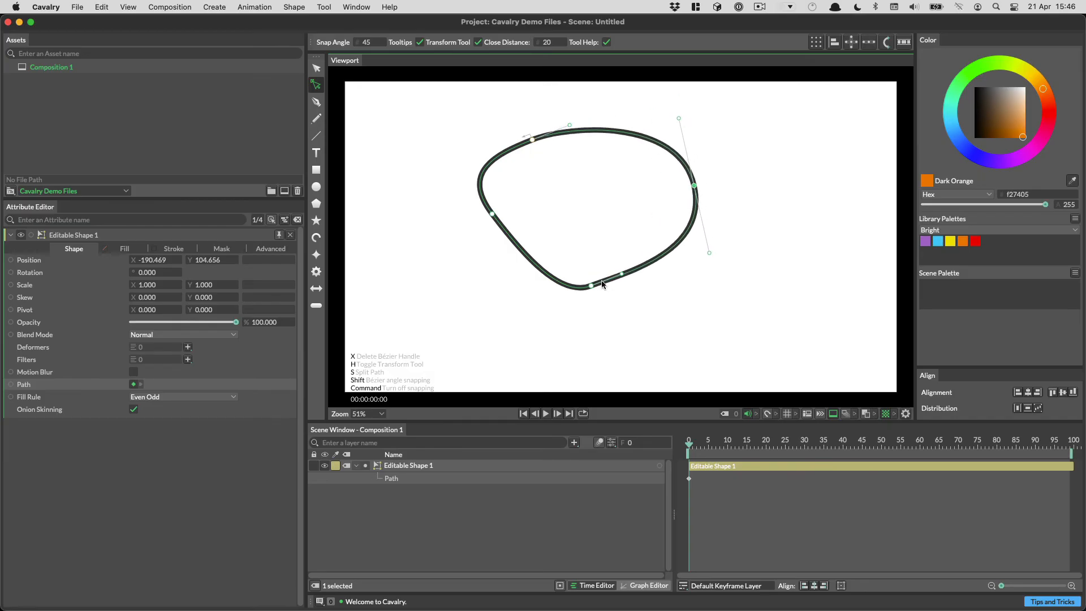
# At frame 40, move all four points of the path to new positions in the composition's right half
pyautogui.moveTo(699, 444); pyautogui.dragTo(843, 444)
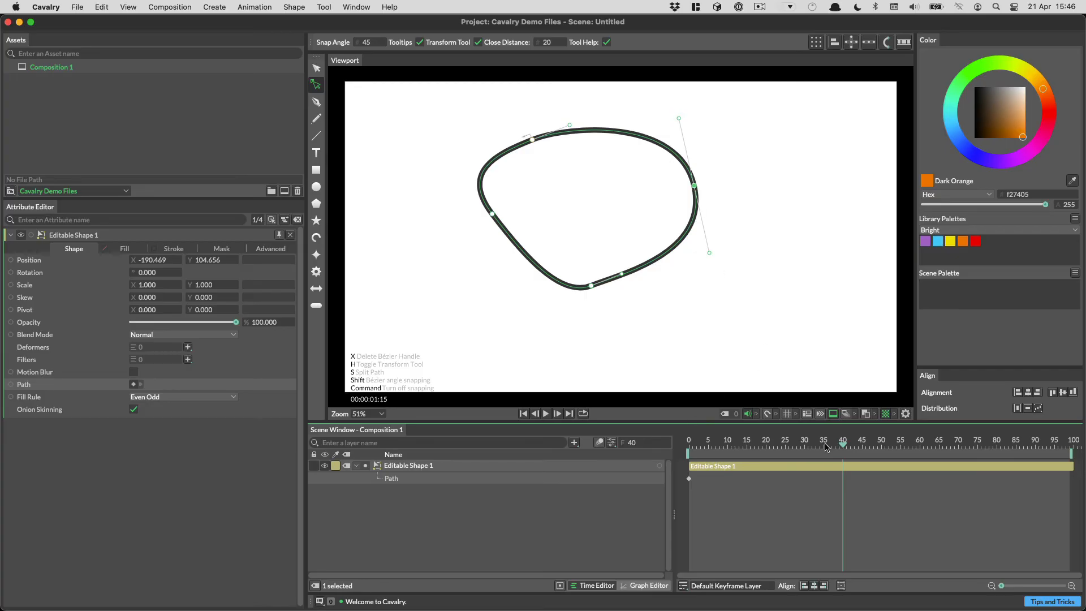
pyautogui.moveTo(695, 190); pyautogui.dragTo(790, 261)
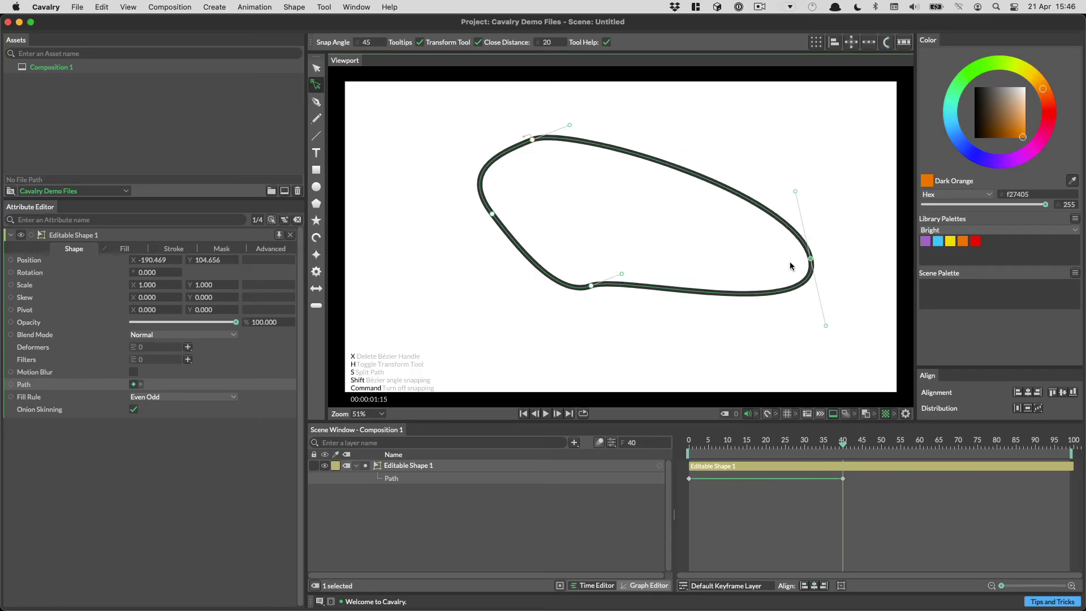
pyautogui.moveTo(588, 285); pyautogui.dragTo(656, 236)
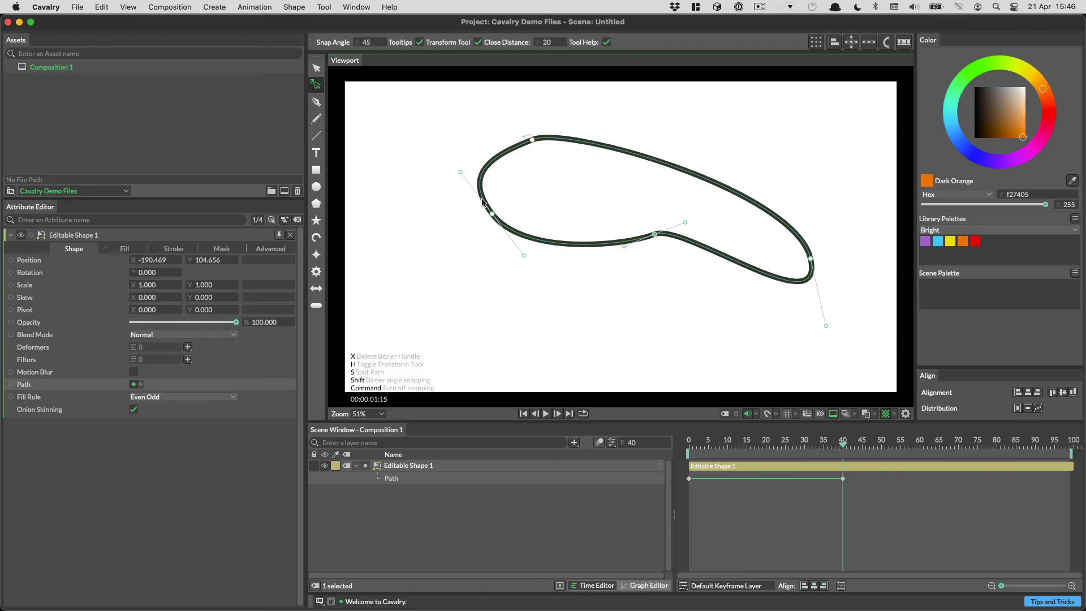
pyautogui.moveTo(532, 139); pyautogui.dragTo(826, 149)
pyautogui.moveTo(491, 213); pyautogui.dragTo(677, 130)
# Adjust the Bézier handles of the frame 40 path to smooth it into a rounded outline
pyautogui.moveTo(709, 171); pyautogui.dragTo(594, 178)
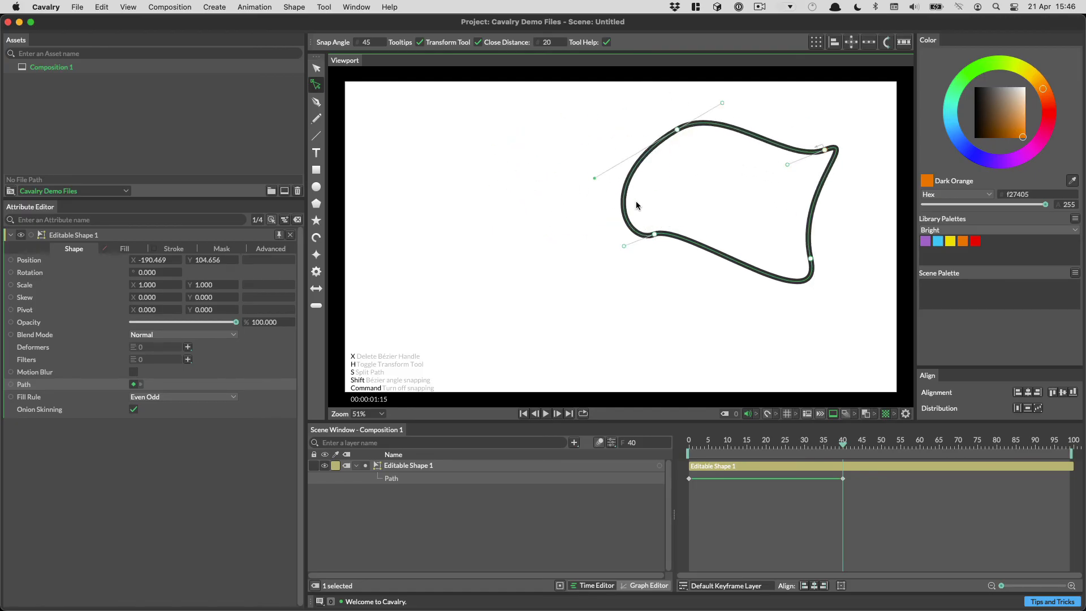
pyautogui.moveTo(685, 223); pyautogui.dragTo(689, 295)
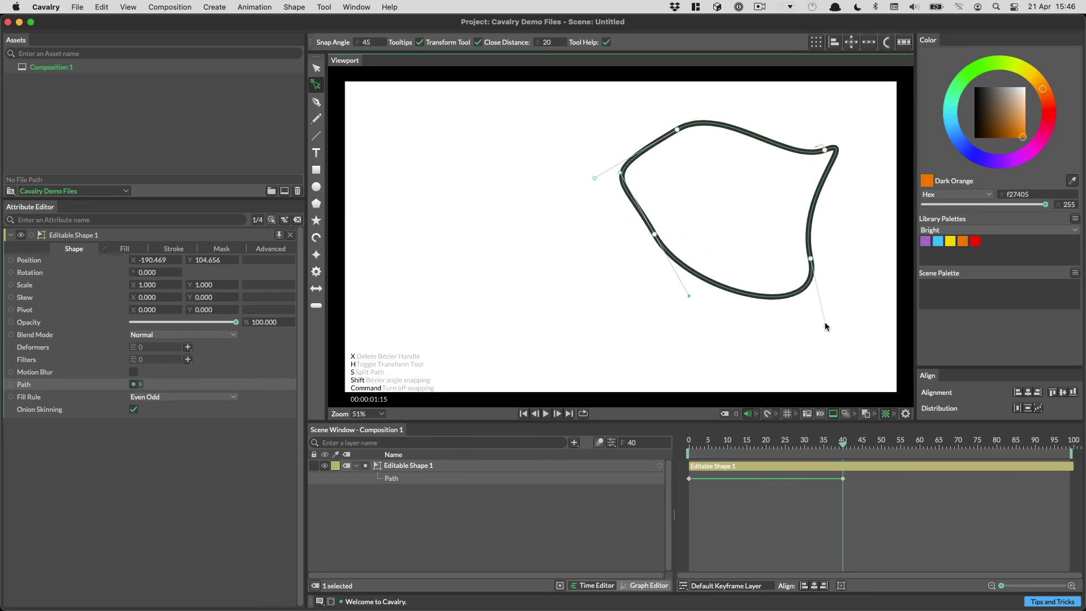
pyautogui.moveTo(825, 327); pyautogui.dragTo(770, 311)
pyautogui.moveTo(862, 136); pyautogui.dragTo(855, 201)
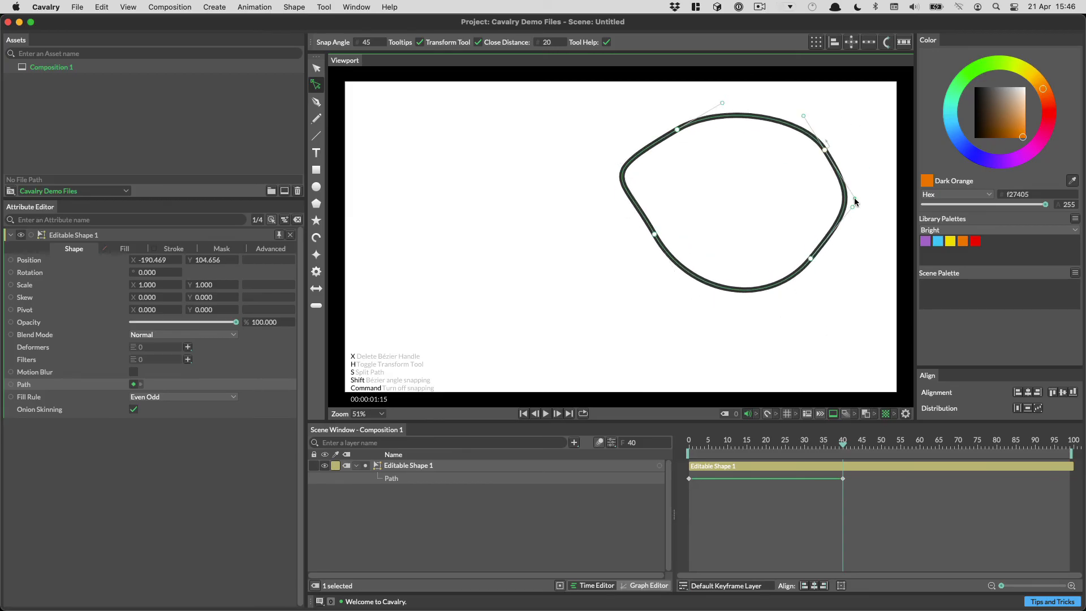
# Copy the Path keyframe from frame 0 to frame 80 and return to frame 40
pyautogui.moveTo(826, 442); pyautogui.dragTo(996, 451)
pyautogui.click(689, 478)
pyautogui.press('super+c')
pyautogui.press('super+v')
pyautogui.moveTo(994, 442); pyautogui.dragTo(842, 465)
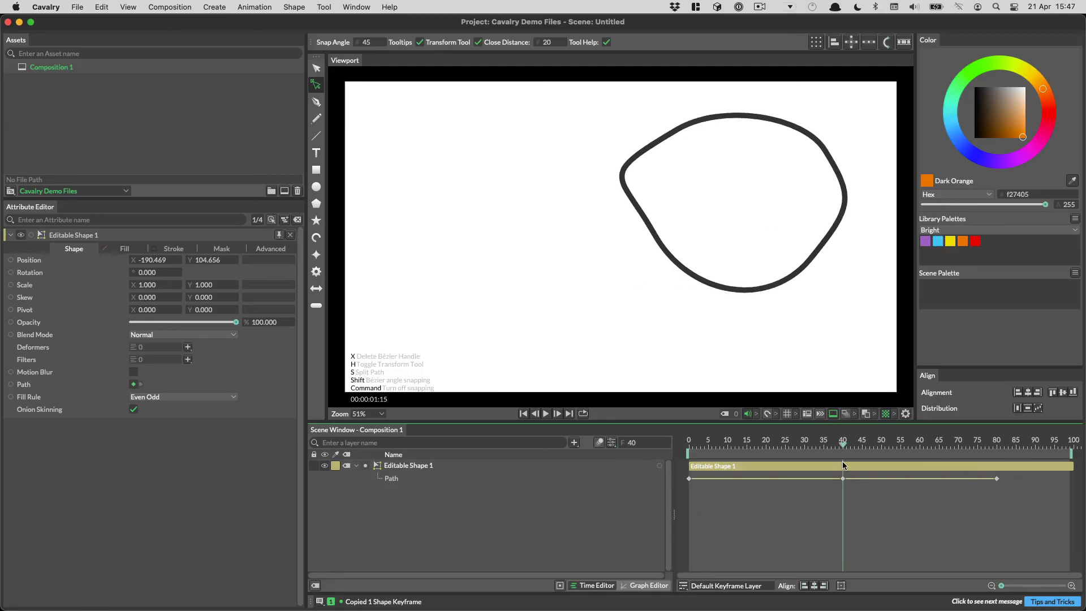
# Apply Magic Easing to the Path keyframe at frame 0 and play the animation from the first frame
pyautogui.rightClick(689, 479)
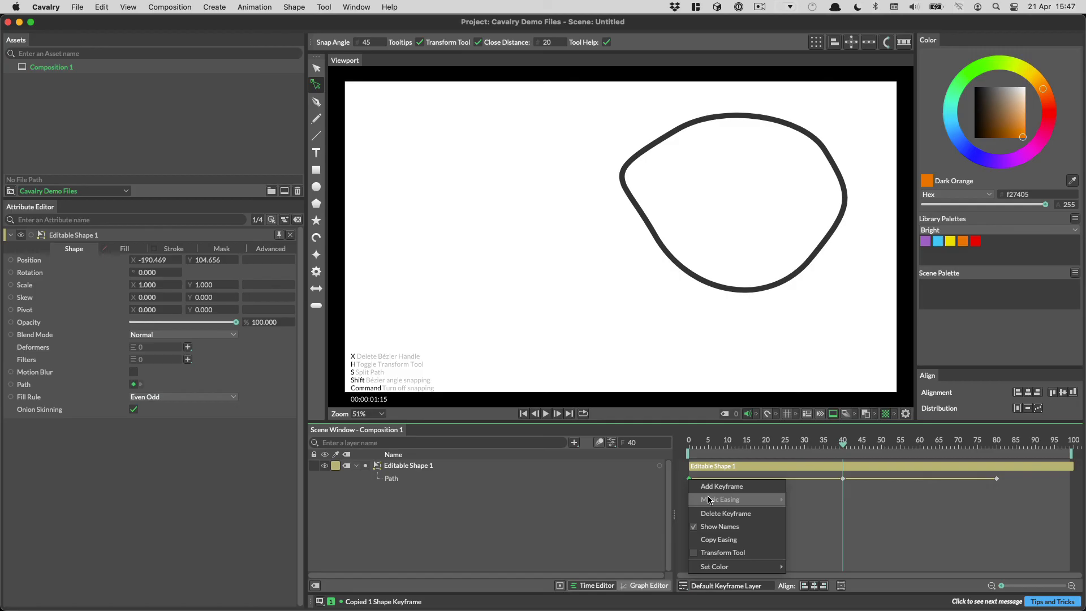
pyautogui.moveTo(735, 499)
pyautogui.click(875, 484)
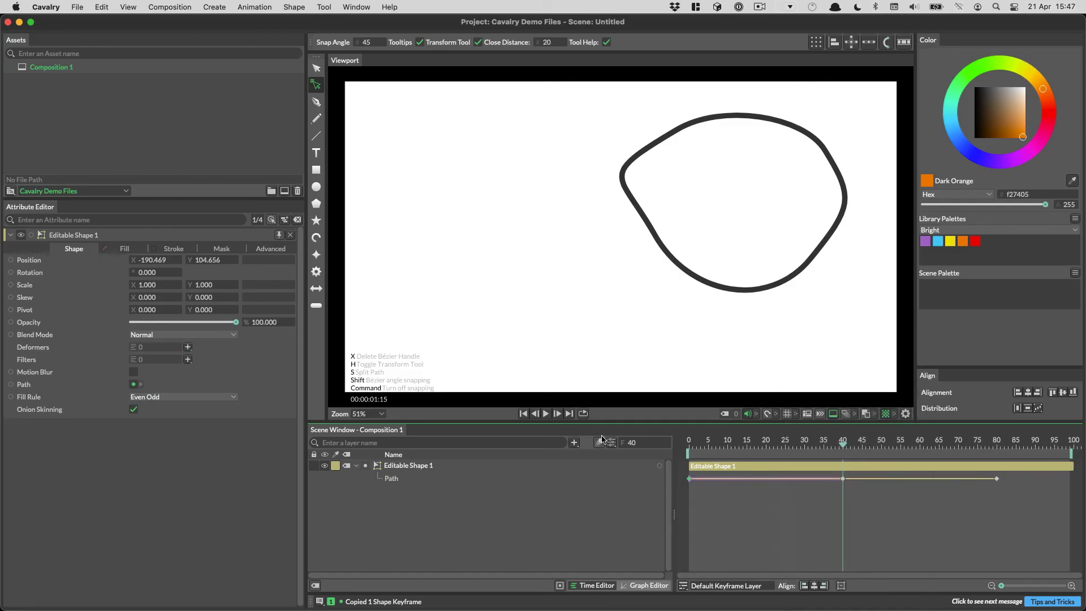
pyautogui.click(524, 414)
pyautogui.click(543, 414)
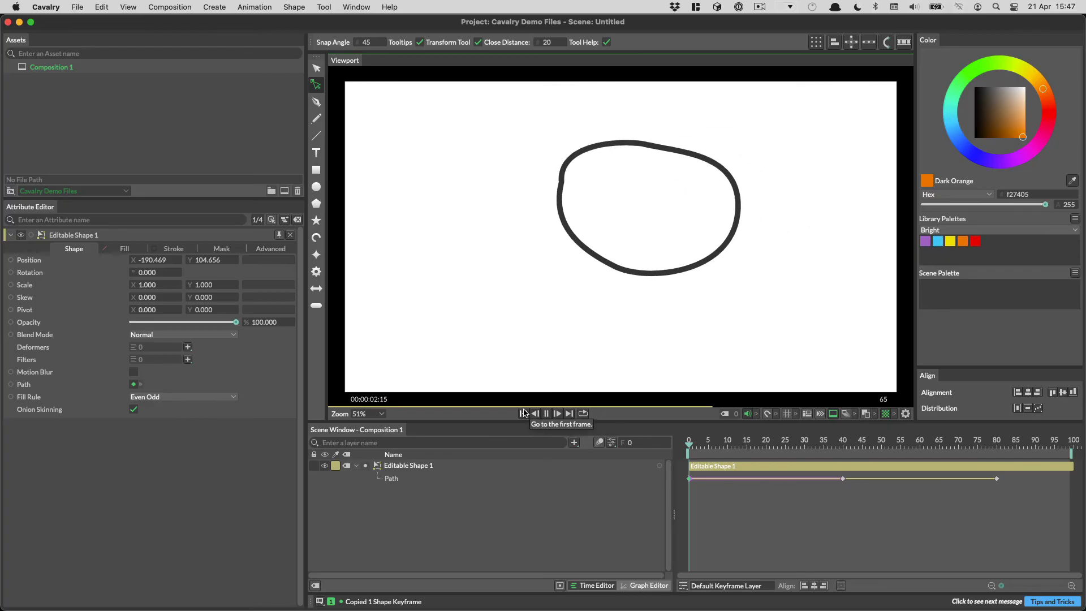
# Stop the playback and start a new scene without saving the changes to the path animation
pyautogui.click(547, 413)
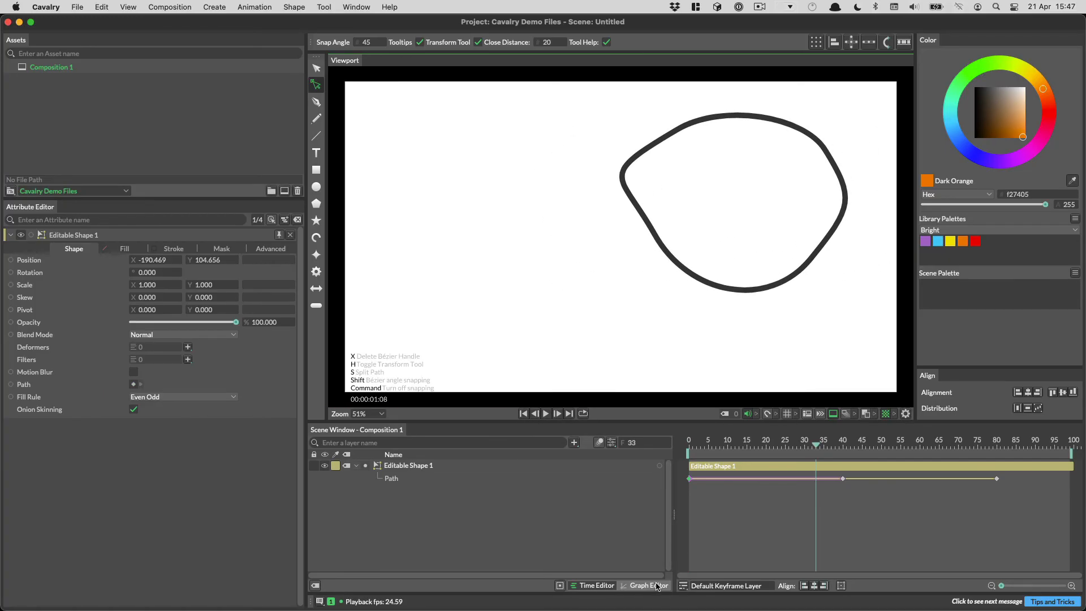
pyautogui.moveTo(829, 452); pyautogui.dragTo(848, 441)
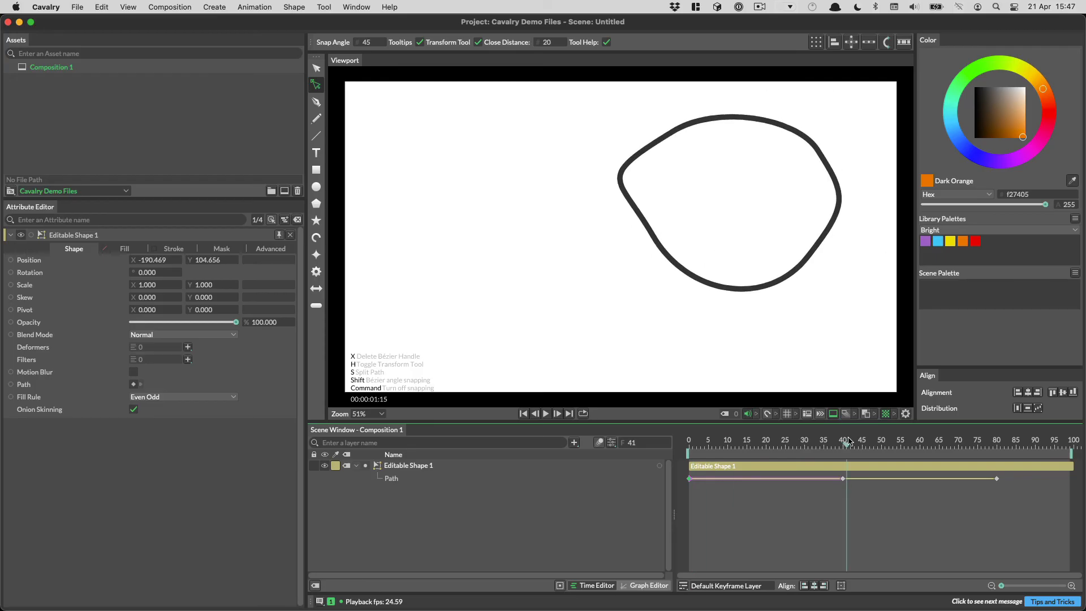
pyautogui.press('super+n')
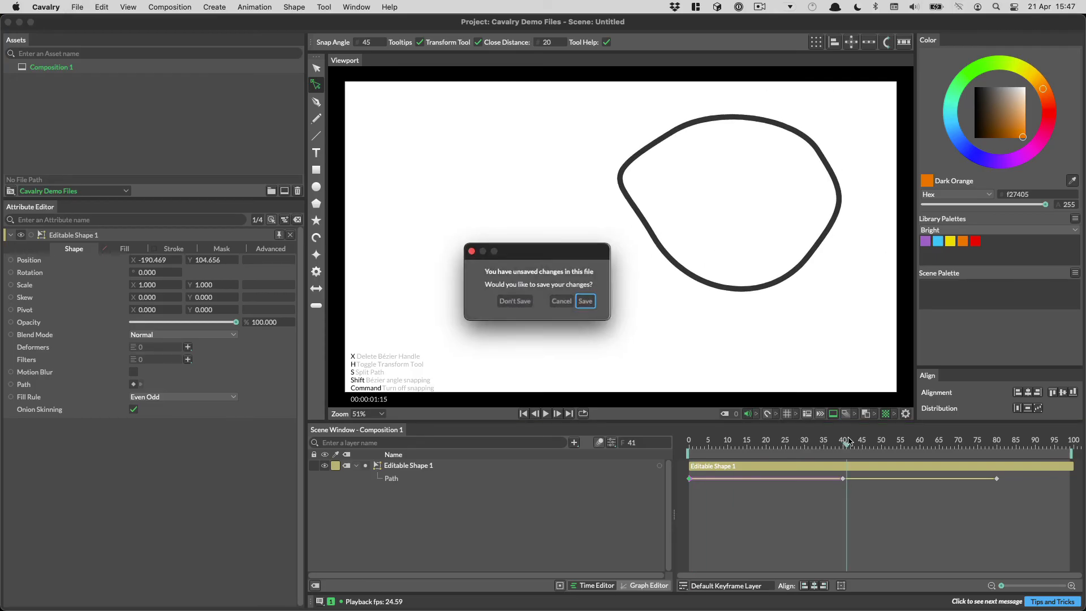
pyautogui.press('super+d')
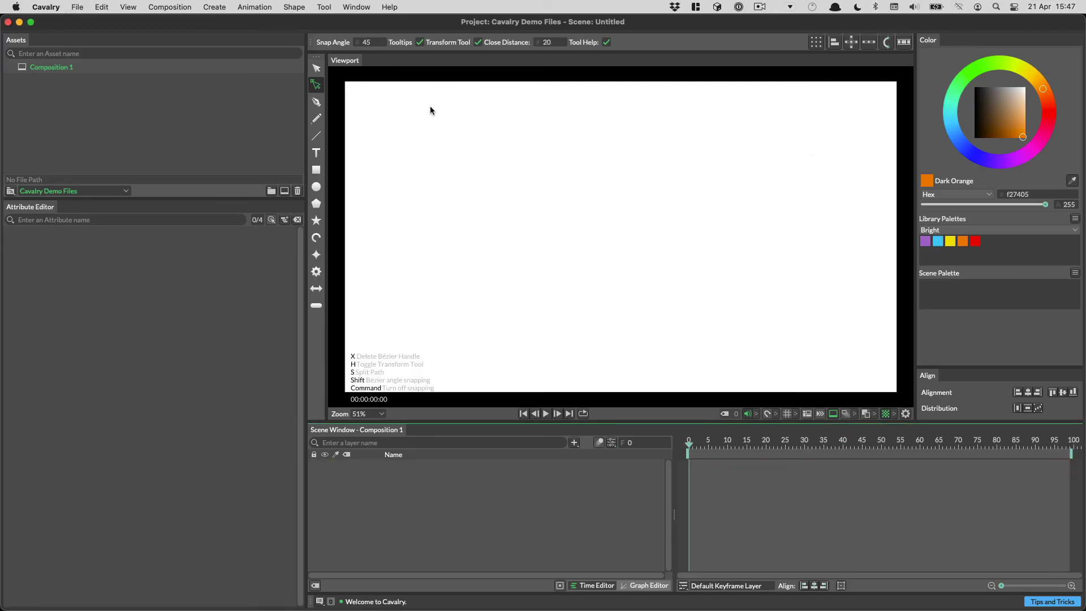
# Create a Cel Animation Shape and draw a closed blob with the Pencil at frame 0, just above the composition's centre
pyautogui.click(323, 68)
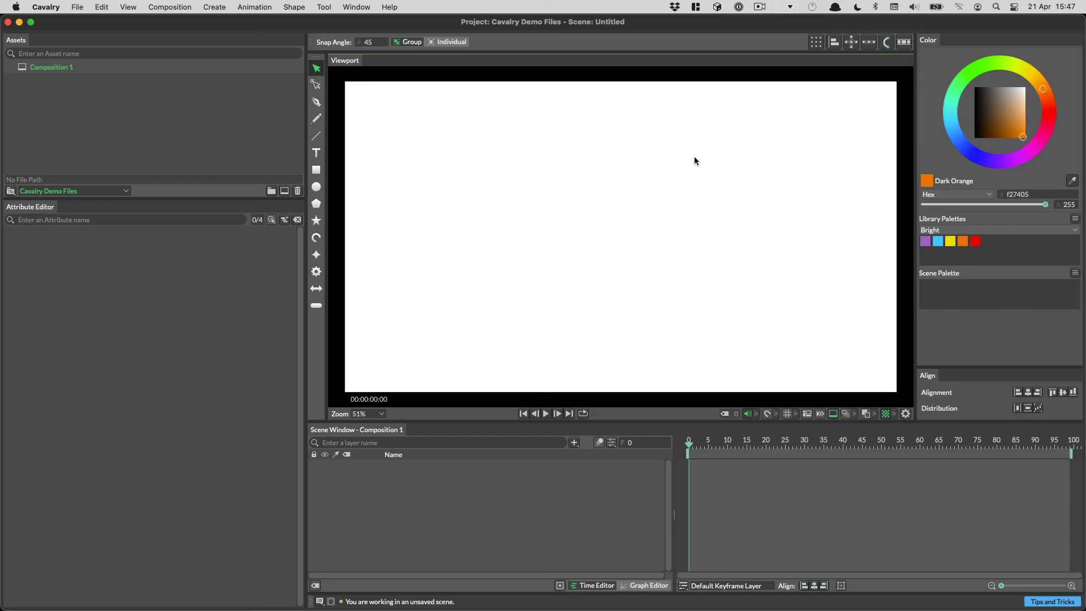
pyautogui.click(904, 43)
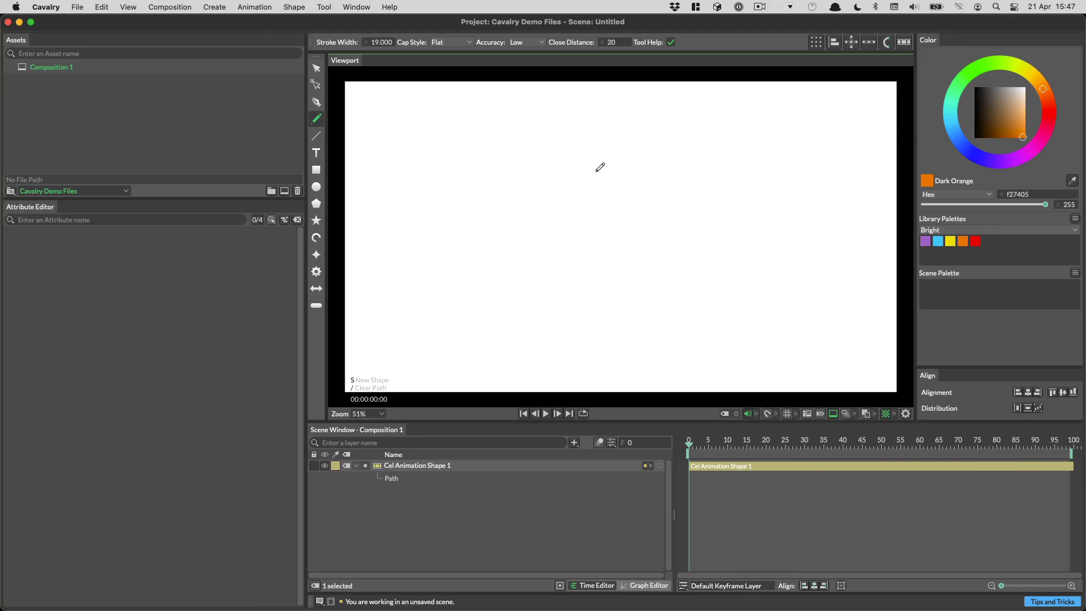
pyautogui.moveTo(602, 168)
pyautogui.mouseDown()
pyautogui.moveTo(564, 201)
pyautogui.moveTo(622, 253)
pyautogui.moveTo(673, 217)
pyautogui.moveTo(655, 176)
pyautogui.moveTo(607, 164)
pyautogui.mouseUp()
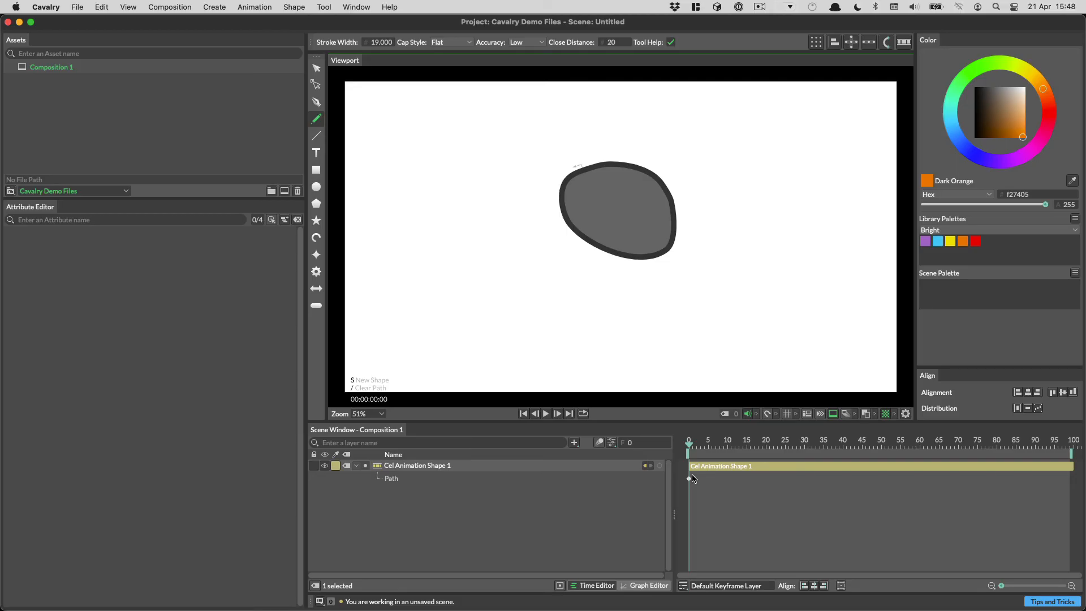
# Step the playhead forward and back through the frames to examine the held cel drawing, and show the shape's attributes
pyautogui.press('Right')
pyautogui.press('Right')
pyautogui.press('Right')
pyautogui.press('Right')
pyautogui.press('Right')
pyautogui.press('Left')
pyautogui.press('Left')
pyautogui.press('Left')
pyautogui.press('Left')
pyautogui.press('Left')
pyautogui.hotkey('shift', 'Right')
pyautogui.hotkey('shift', 'Right')
pyautogui.hotkey('shift', 'Right')
pyautogui.hotkey('shift', 'Right')
pyautogui.hotkey('shift', 'Left')
pyautogui.hotkey('shift', 'Left')
pyautogui.hotkey('shift', 'Left')
pyautogui.hotkey('shift', 'Left')
pyautogui.press('Right')
pyautogui.click(416, 466)
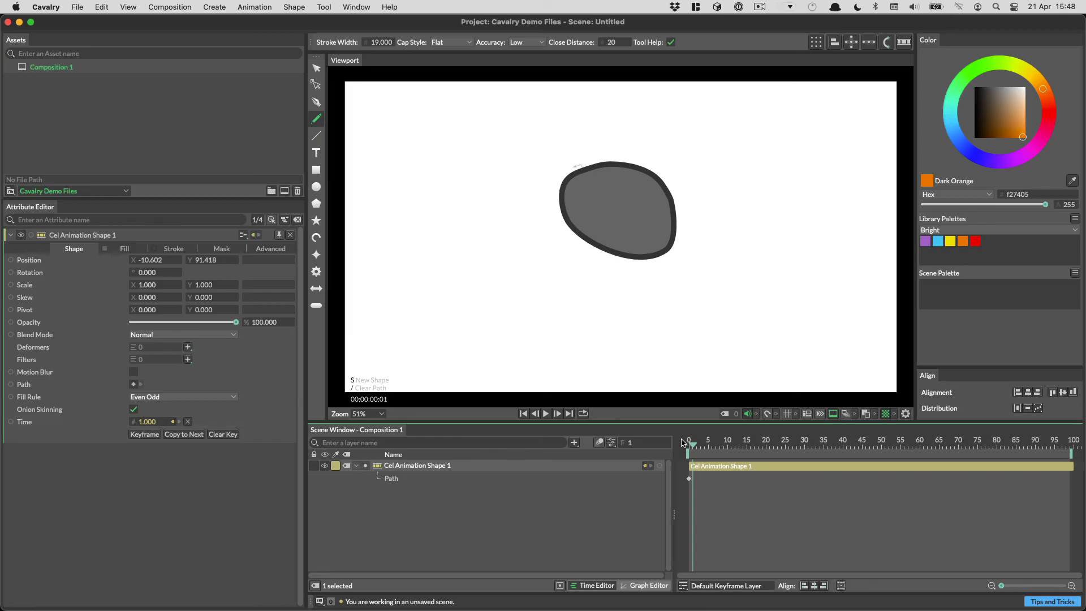
# Try to draw pencil blobs at frames 1 and 2 without onion skinning, and undo the drawings
pyautogui.click(689, 443)
pyautogui.click(693, 445)
pyautogui.moveTo(592, 185)
pyautogui.mouseDown()
pyautogui.moveTo(563, 237)
pyautogui.moveTo(629, 290)
pyautogui.moveTo(682, 274)
pyautogui.moveTo(670, 217)
pyautogui.moveTo(642, 187)
pyautogui.moveTo(585, 188)
pyautogui.mouseUp()
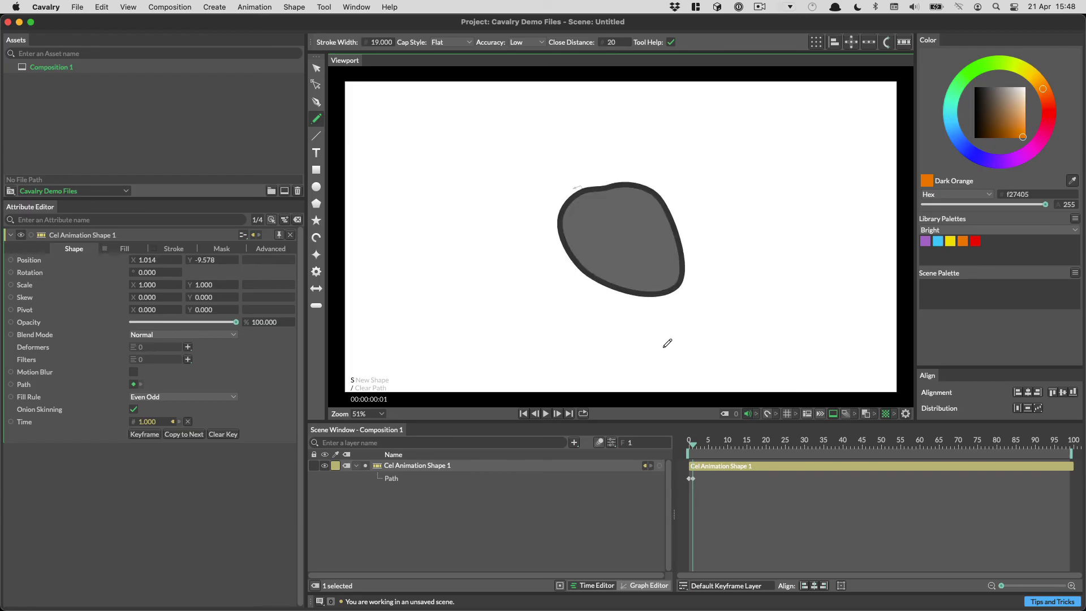
pyautogui.moveTo(598, 205)
pyautogui.mouseDown()
pyautogui.moveTo(552, 262)
pyautogui.moveTo(566, 306)
pyautogui.moveTo(647, 337)
pyautogui.moveTo(671, 290)
pyautogui.moveTo(632, 224)
pyautogui.mouseUp()
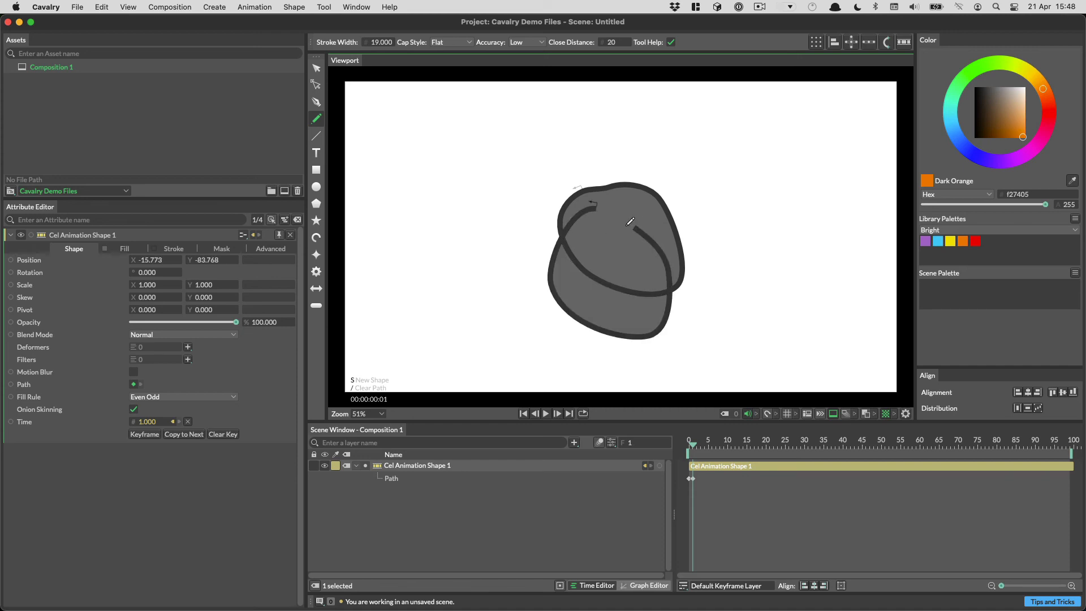
pyautogui.press('super+z')
pyautogui.press('.')
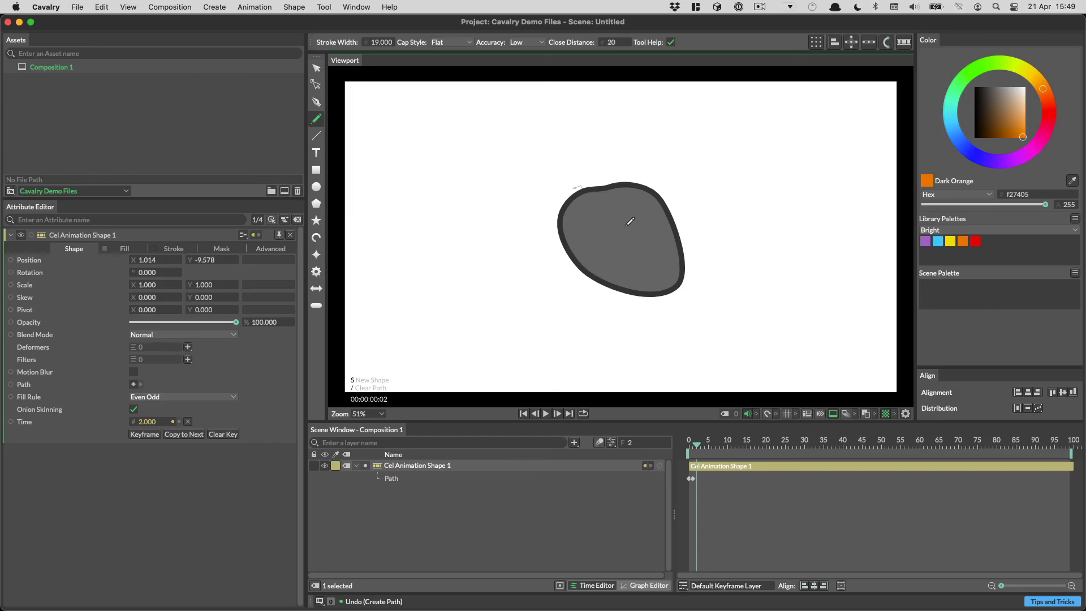
pyautogui.moveTo(608, 215)
pyautogui.mouseDown()
pyautogui.moveTo(592, 297)
pyautogui.moveTo(654, 307)
pyautogui.moveTo(680, 257)
pyautogui.moveTo(665, 226)
pyautogui.moveTo(619, 212)
pyautogui.mouseUp()
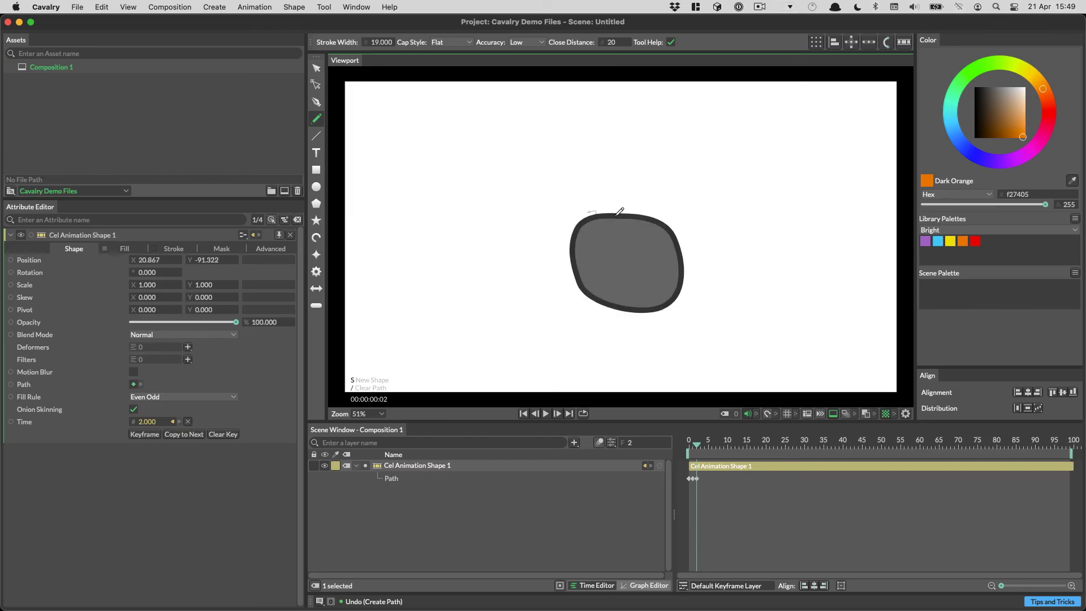
pyautogui.press(',')
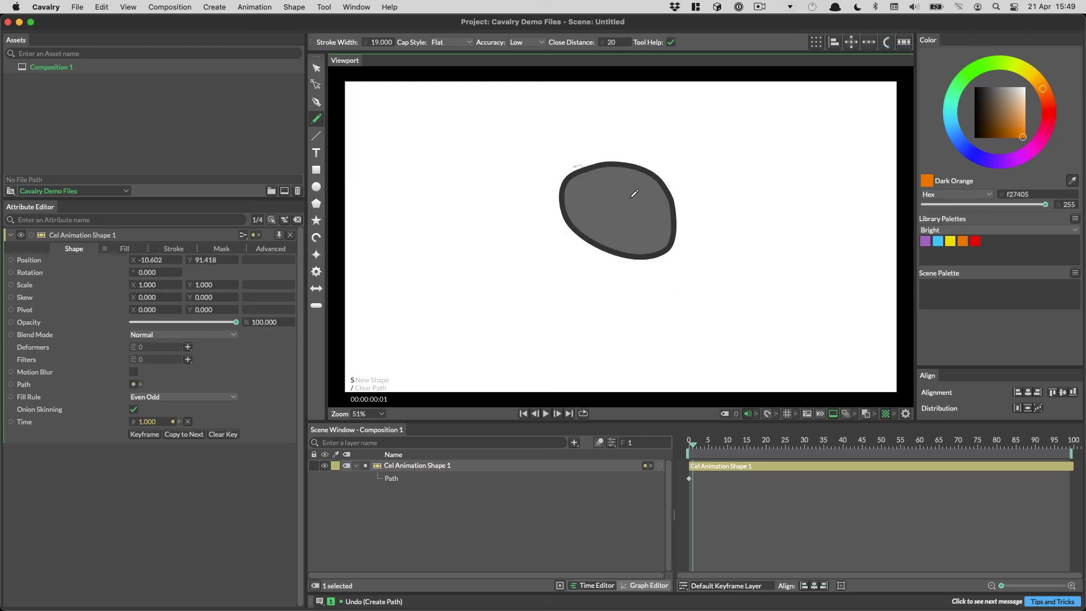
# Turn on onion skinning and draw the frame 1 blob slightly lower than the frame 0 outline
pyautogui.click(855, 414)
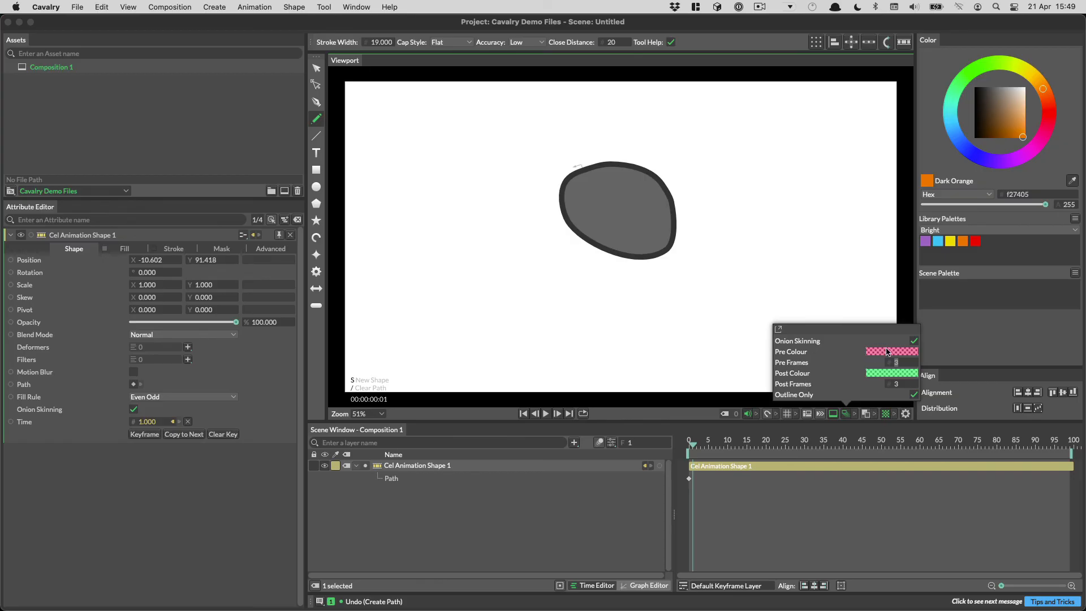
pyautogui.click(693, 412)
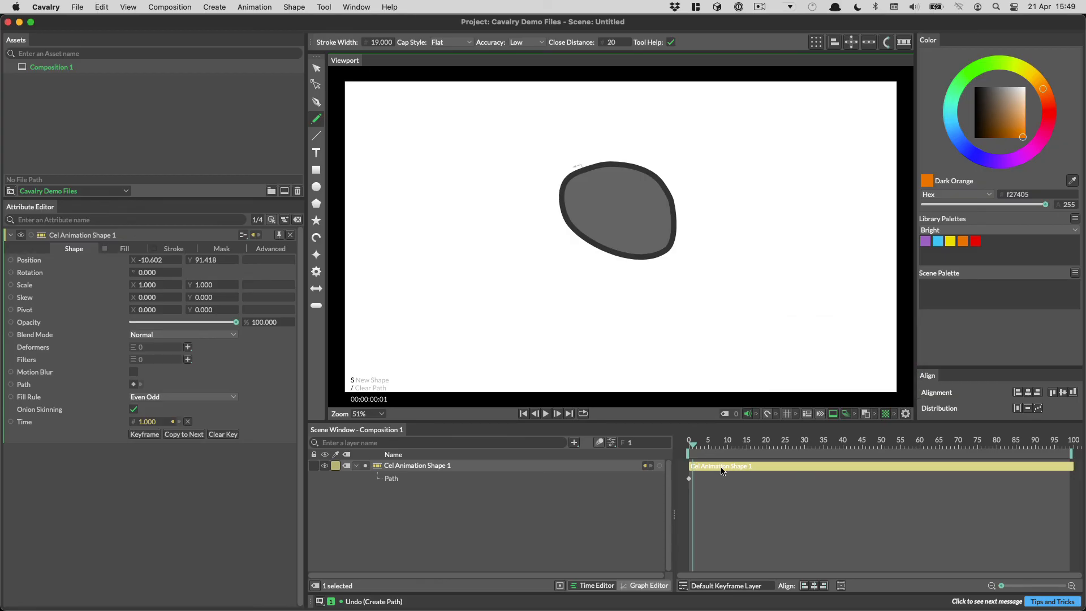
pyautogui.moveTo(597, 186)
pyautogui.mouseDown()
pyautogui.moveTo(570, 205)
pyautogui.moveTo(566, 246)
pyautogui.moveTo(601, 286)
pyautogui.moveTo(646, 286)
pyautogui.moveTo(671, 252)
pyautogui.moveTo(663, 223)
pyautogui.moveTo(591, 189)
pyautogui.mouseUp()
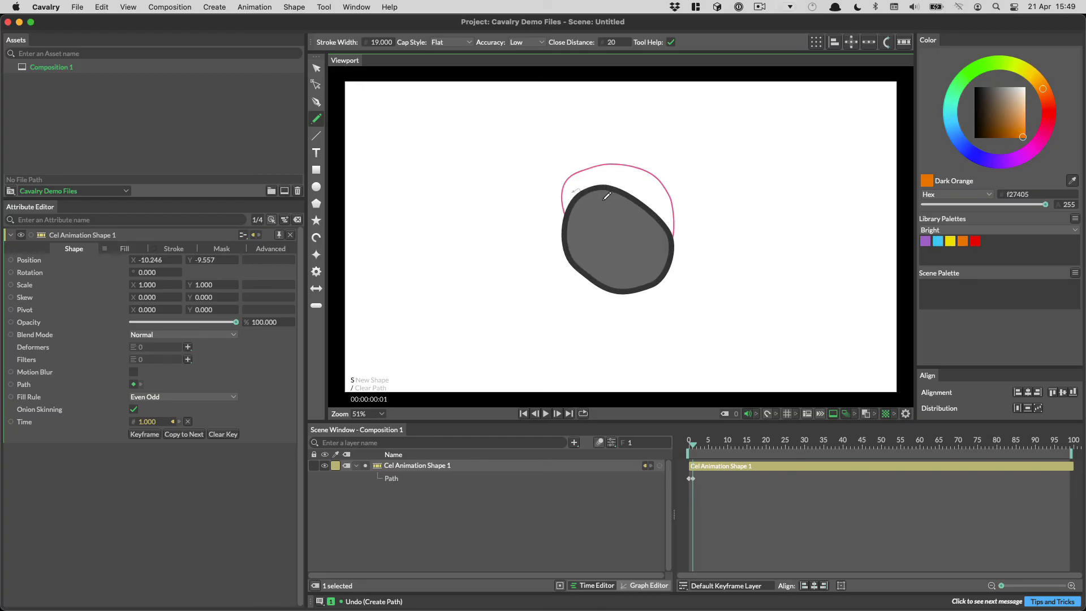
# Draw progressively lower blobs at frames 2 to 5, with a flattened one at frame 5 near the composition's lower edge
pyautogui.press('Right')
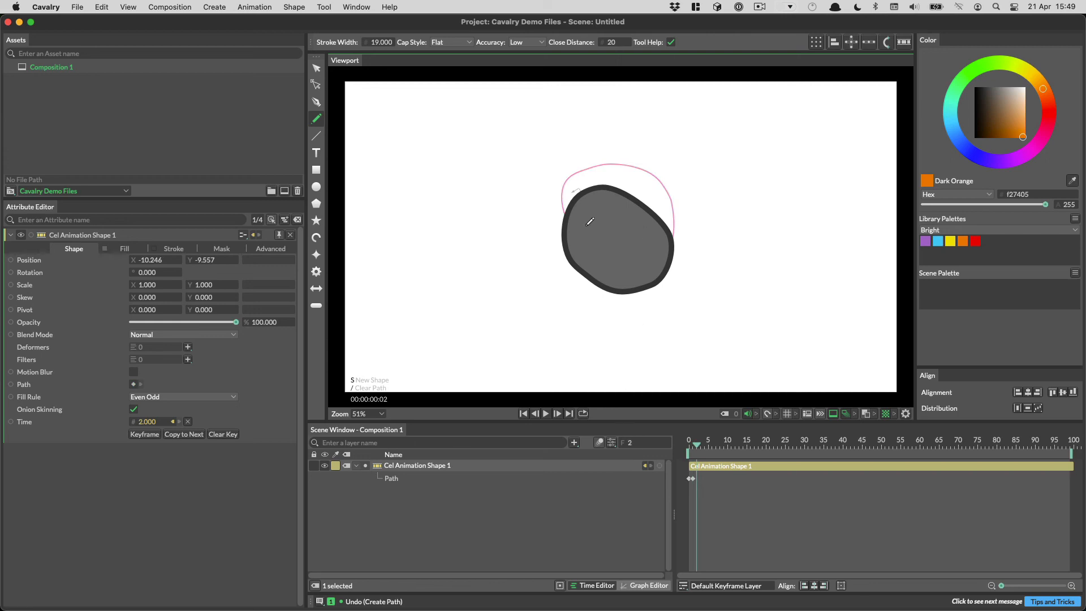
pyautogui.moveTo(595, 221)
pyautogui.mouseDown()
pyautogui.moveTo(568, 247)
pyautogui.moveTo(559, 292)
pyautogui.moveTo(602, 325)
pyautogui.moveTo(647, 315)
pyautogui.moveTo(667, 284)
pyautogui.moveTo(648, 237)
pyautogui.moveTo(600, 225)
pyautogui.moveTo(573, 275)
pyautogui.moveTo(575, 331)
pyautogui.moveTo(630, 356)
pyautogui.moveTo(667, 317)
pyautogui.moveTo(667, 264)
pyautogui.moveTo(607, 249)
pyautogui.moveTo(593, 252)
pyautogui.moveTo(545, 325)
pyautogui.moveTo(574, 368)
pyautogui.moveTo(626, 385)
pyautogui.moveTo(658, 370)
pyautogui.moveTo(659, 301)
pyautogui.moveTo(617, 279)
pyautogui.mouseUp()
pyautogui.press('Right')
pyautogui.press('Right')
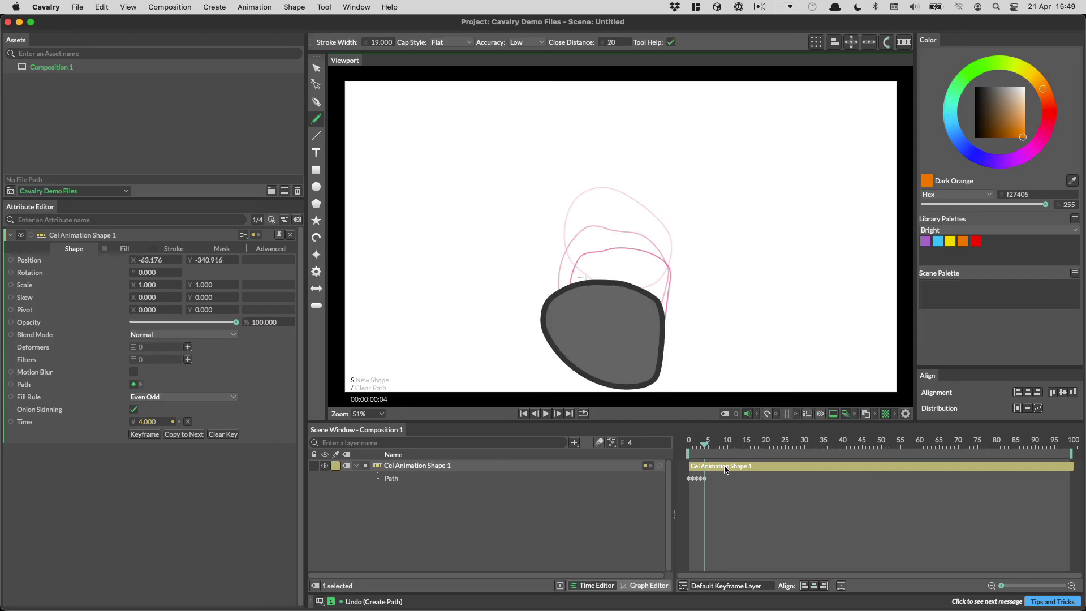
pyautogui.moveTo(707, 445)
pyautogui.mouseDown()
pyautogui.moveTo(681, 443)
pyautogui.moveTo(719, 446)
pyautogui.mouseUp()
pyautogui.click(710, 445)
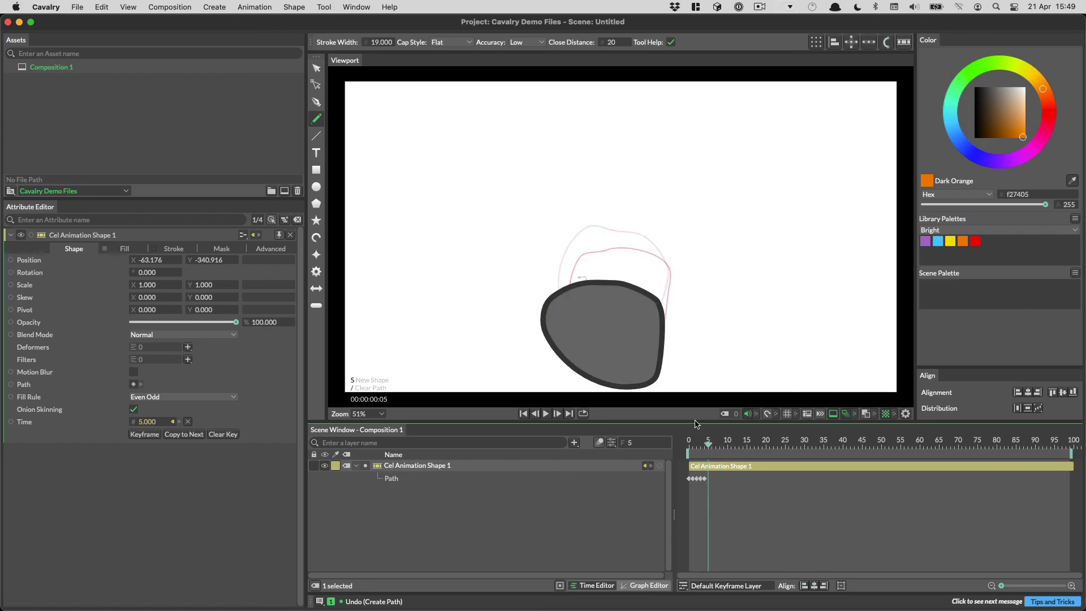
pyautogui.moveTo(614, 304)
pyautogui.mouseDown()
pyautogui.moveTo(553, 327)
pyautogui.moveTo(538, 340)
pyautogui.moveTo(550, 362)
pyautogui.moveTo(615, 389)
pyautogui.moveTo(667, 386)
pyautogui.moveTo(668, 357)
pyautogui.moveTo(618, 304)
pyautogui.mouseUp()
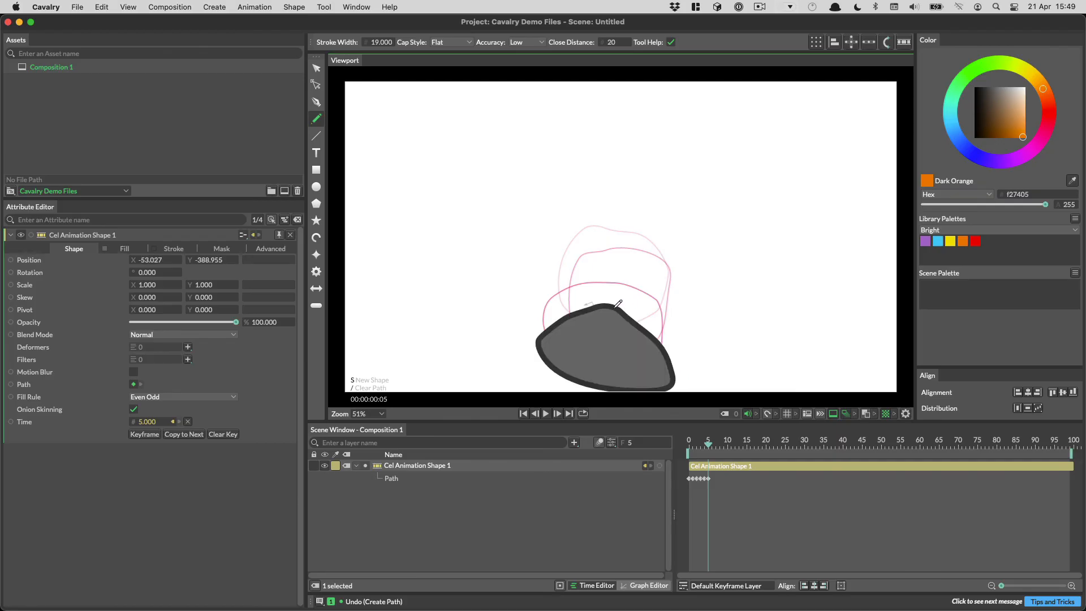
# Add two small blobs with the Pencil and a wider rounded contour with the Pen tool above the frame 5 drawing
pyautogui.moveTo(673, 277)
pyautogui.mouseDown()
pyautogui.moveTo(660, 304)
pyautogui.moveTo(691, 313)
pyautogui.moveTo(693, 288)
pyautogui.moveTo(673, 277)
pyautogui.mouseUp()
pyautogui.moveTo(523, 261)
pyautogui.mouseDown()
pyautogui.moveTo(514, 297)
pyautogui.moveTo(545, 273)
pyautogui.moveTo(529, 254)
pyautogui.mouseUp()
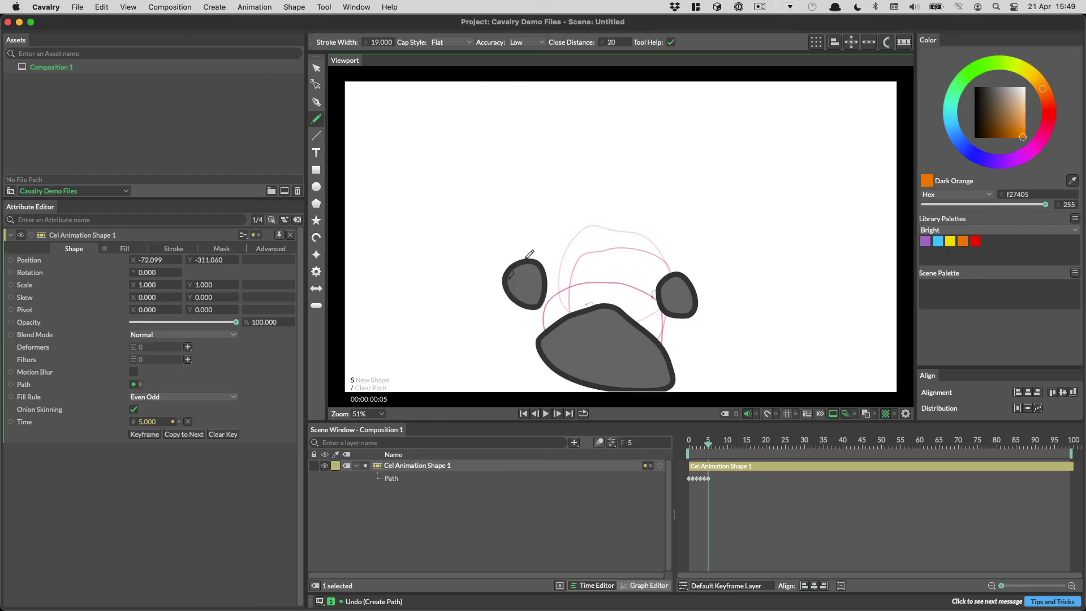
pyautogui.click(316, 102)
pyautogui.moveTo(492, 191); pyautogui.dragTo(464, 201)
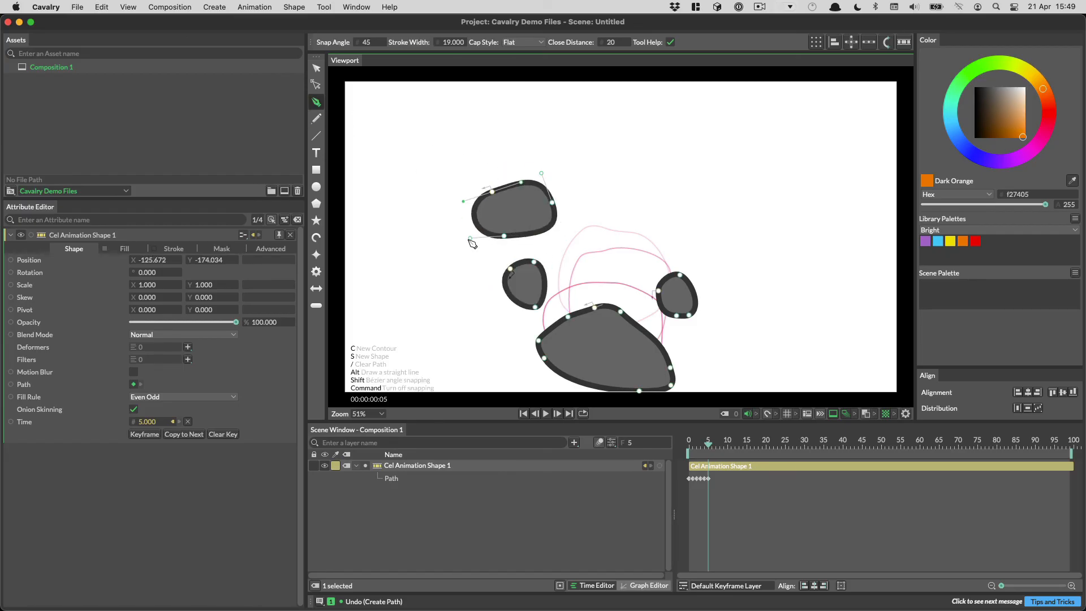
# Move the small right-hand contour up and outward and reshape the large blob's outline with Edit Points, and return to frame 0
pyautogui.click(316, 84)
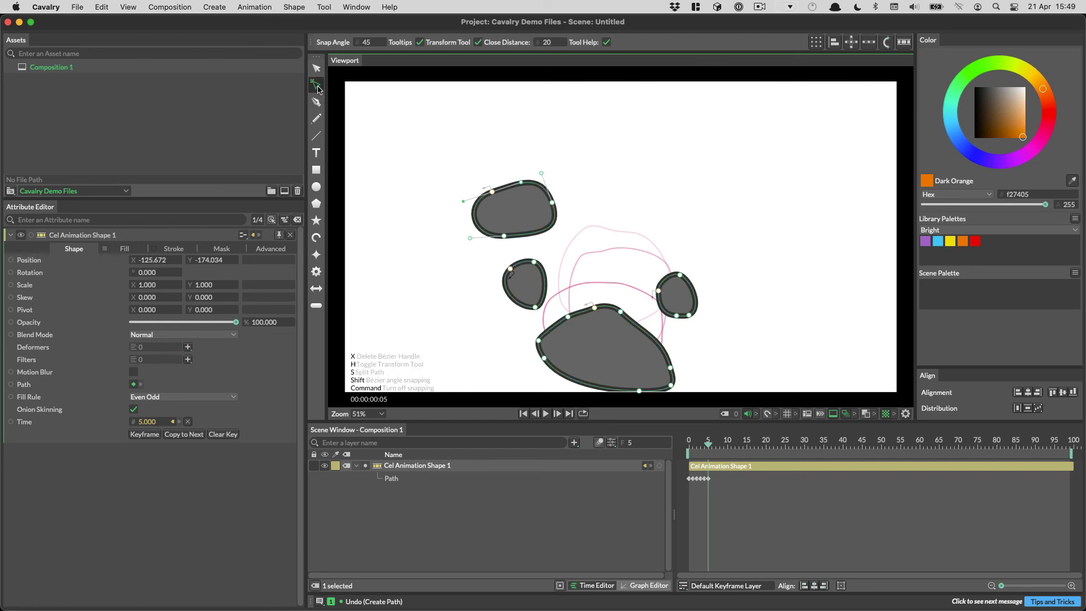
pyautogui.click(682, 278)
pyautogui.moveTo(682, 277); pyautogui.dragTo(741, 235)
pyautogui.click(621, 315)
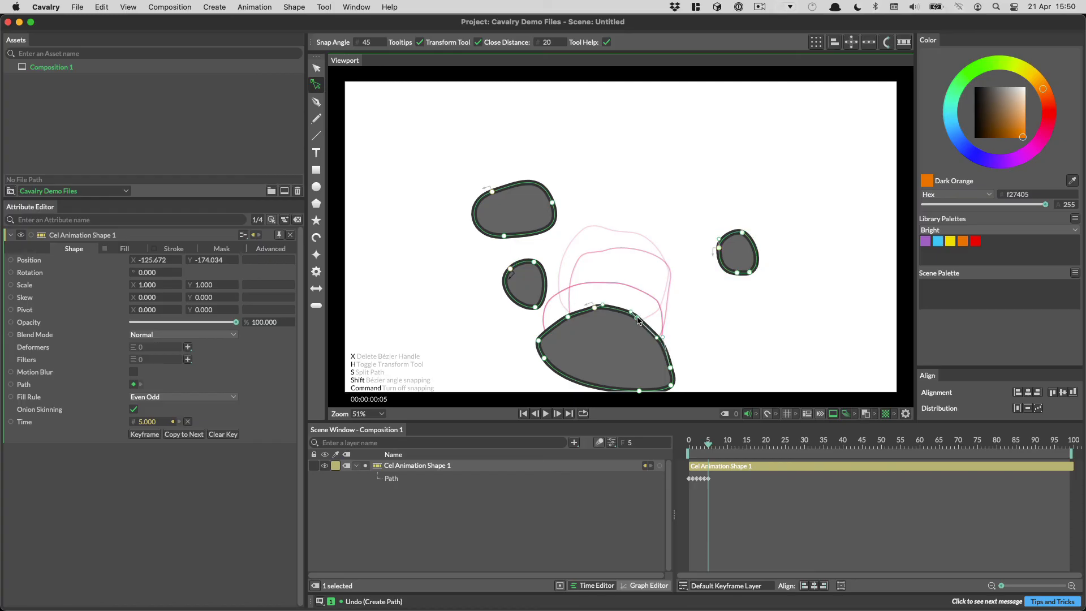
pyautogui.click(640, 390)
pyautogui.moveTo(712, 449); pyautogui.dragTo(691, 456)
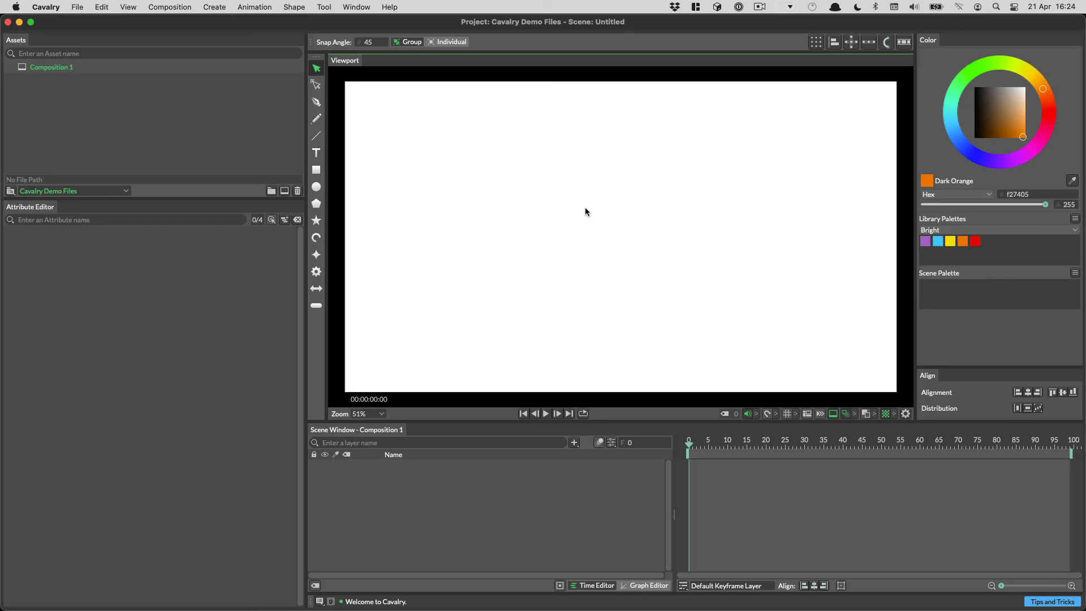
# In a new scene, add a primitive cogwheel at about X -550, Y -24 and an editable cogwheel at about X 412, Y 20
pyautogui.click(317, 273)
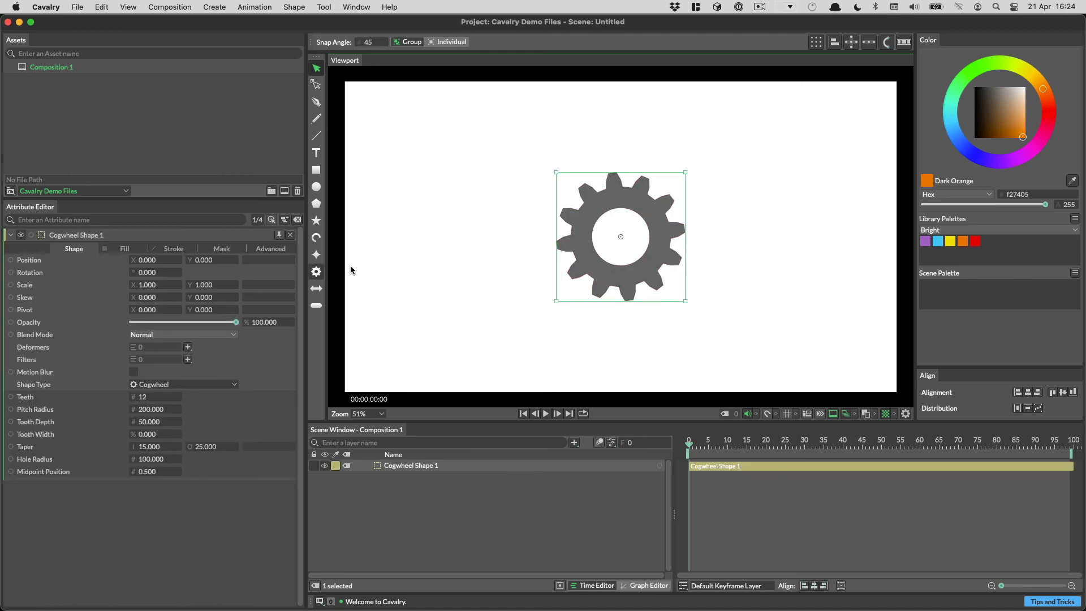
pyautogui.moveTo(579, 242); pyautogui.dragTo(422, 249)
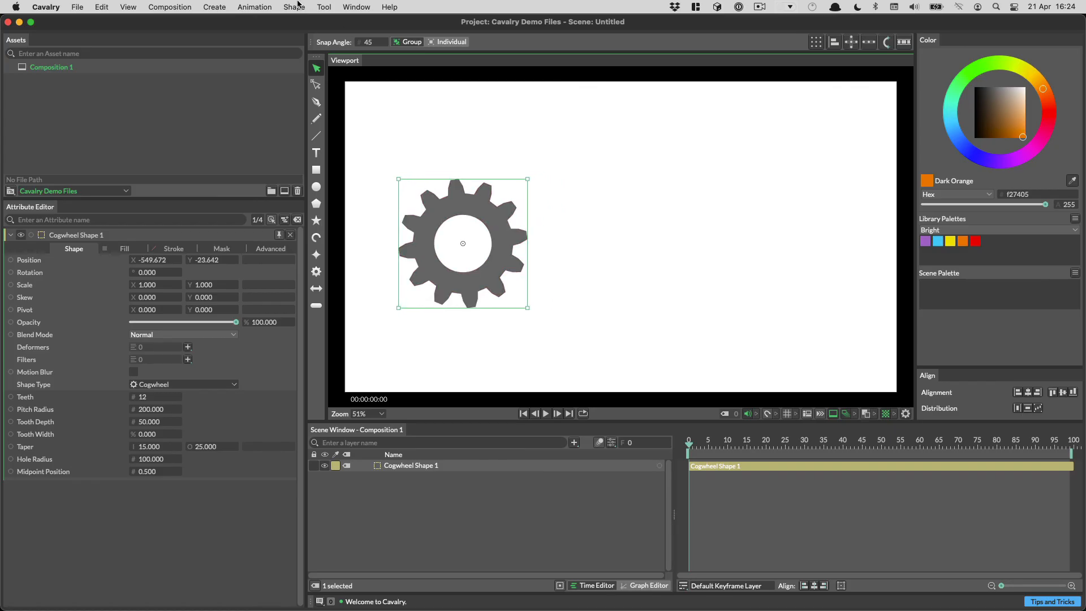
pyautogui.click(299, 5)
pyautogui.click(306, 25)
pyautogui.doubleClick(317, 272)
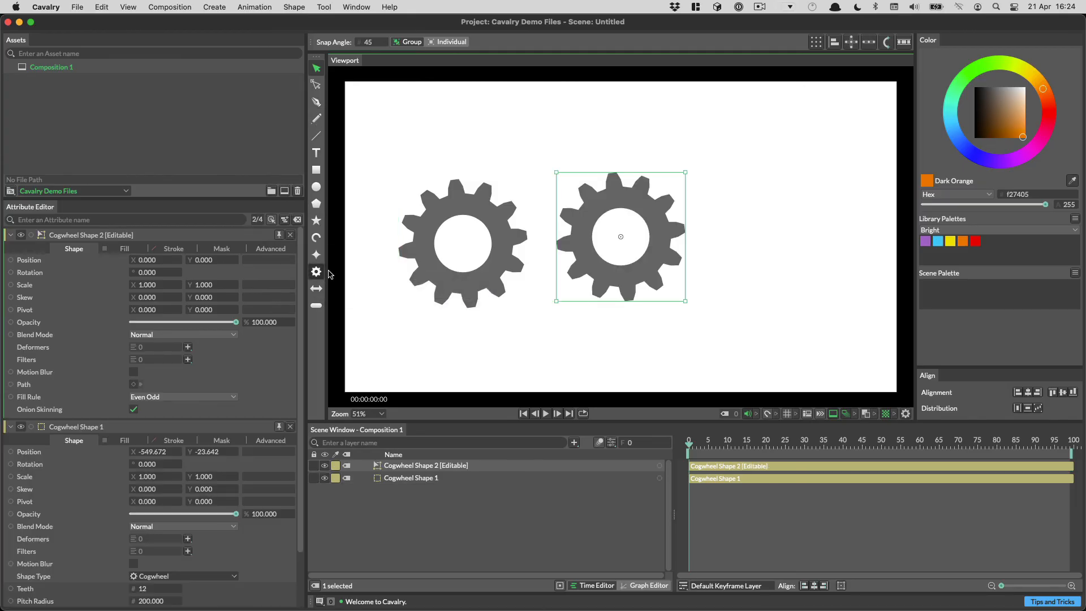
pyautogui.moveTo(592, 267); pyautogui.dragTo(713, 263)
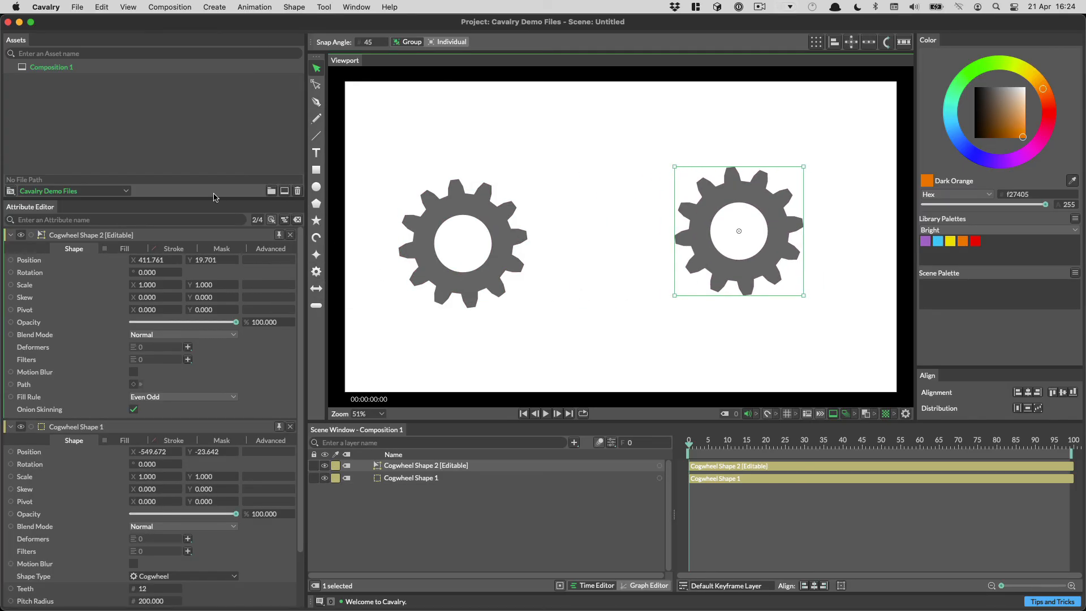
# Enlarge the attribute area and select the top point of the editable cogwheel's centre hole with Edit Points
pyautogui.moveTo(214, 197); pyautogui.dragTo(218, 107)
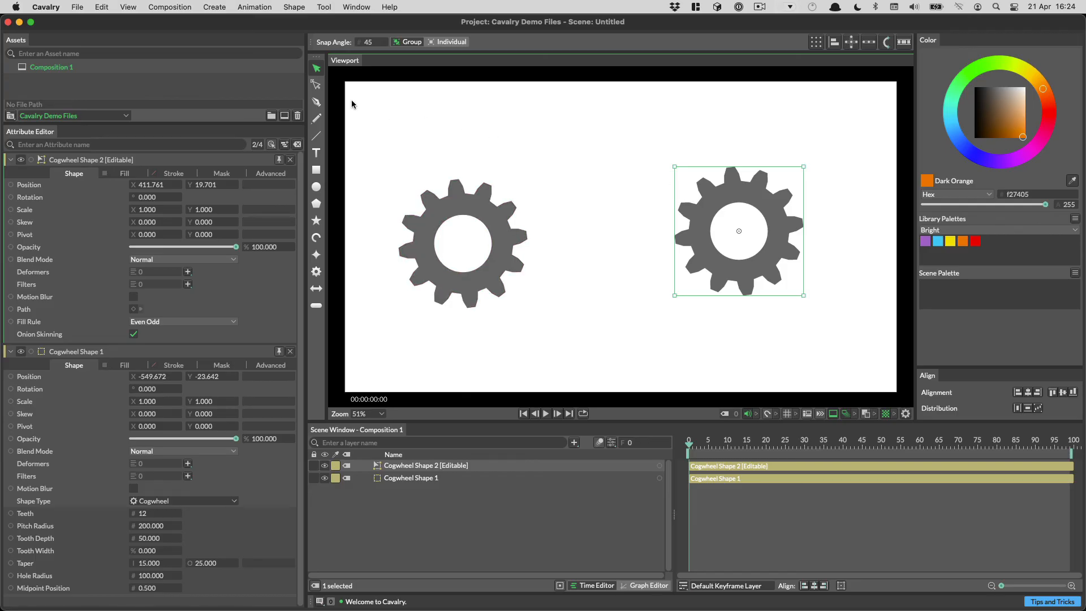
pyautogui.click(318, 85)
pyautogui.moveTo(715, 186); pyautogui.dragTo(726, 192)
pyautogui.click(738, 202)
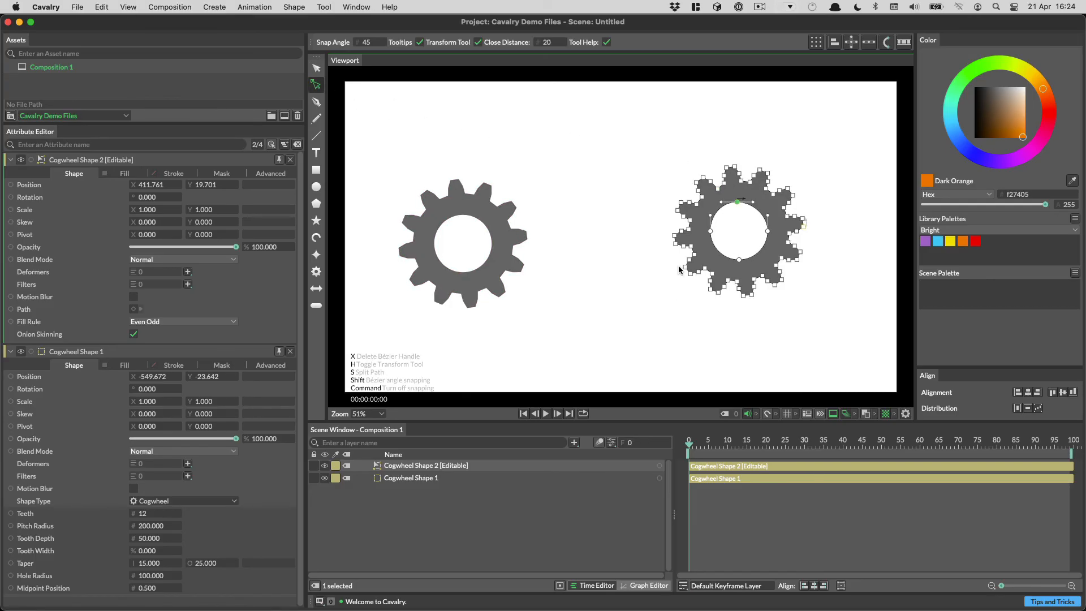
# Give the primitive cogwheel 9 teeth and a hole radius of 126, and show its points with Edit Points
pyautogui.click(486, 221)
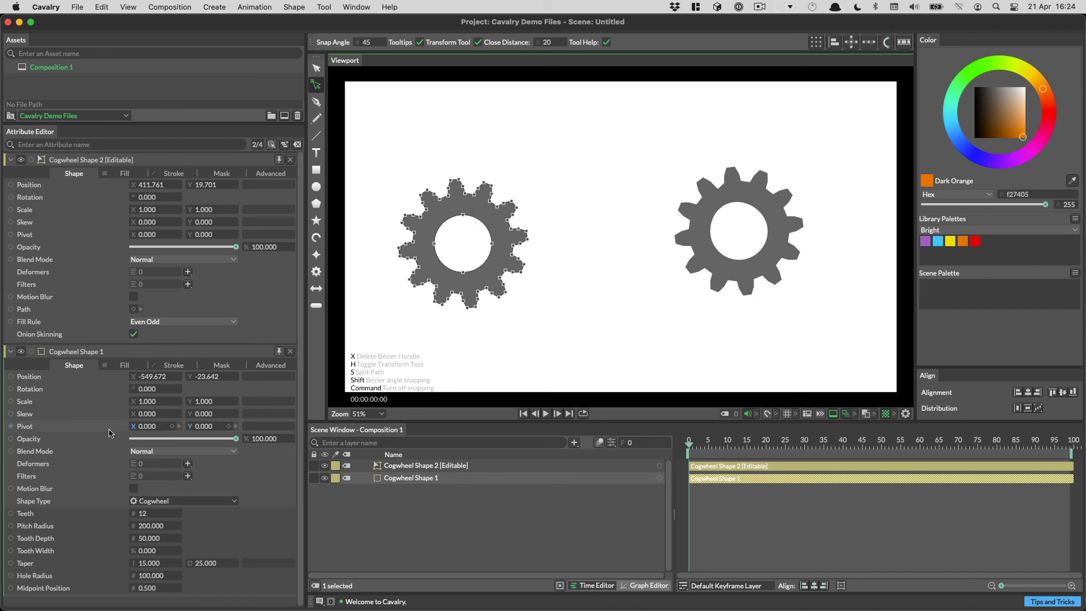
pyautogui.click(316, 68)
pyautogui.moveTo(148, 513)
pyautogui.mouseDown()
pyautogui.moveTo(164, 513)
pyautogui.moveTo(146, 513)
pyautogui.mouseUp()
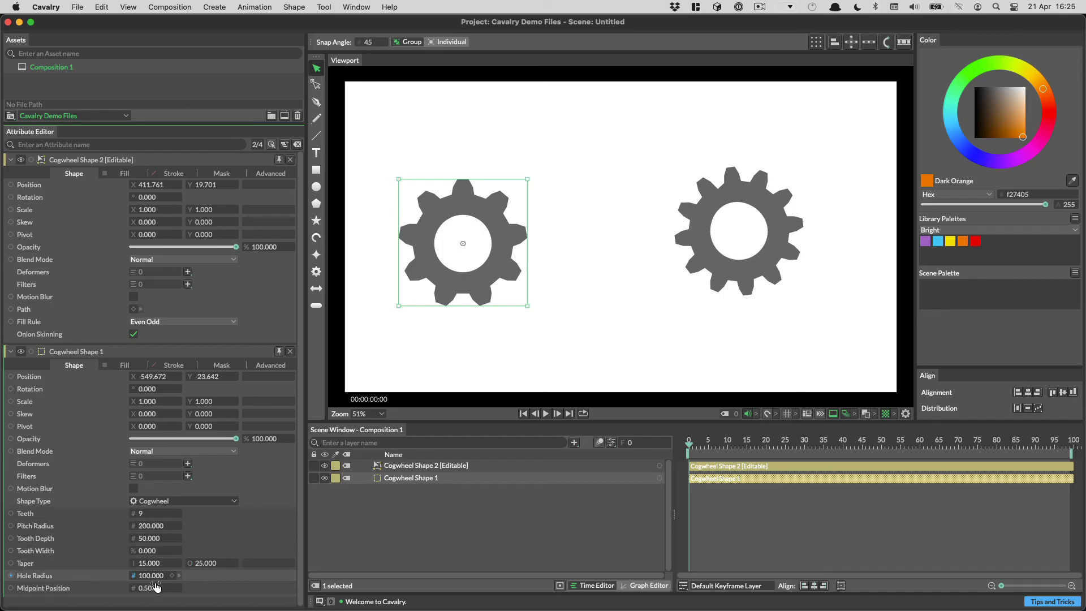
pyautogui.moveTo(146, 575); pyautogui.dragTo(149, 575)
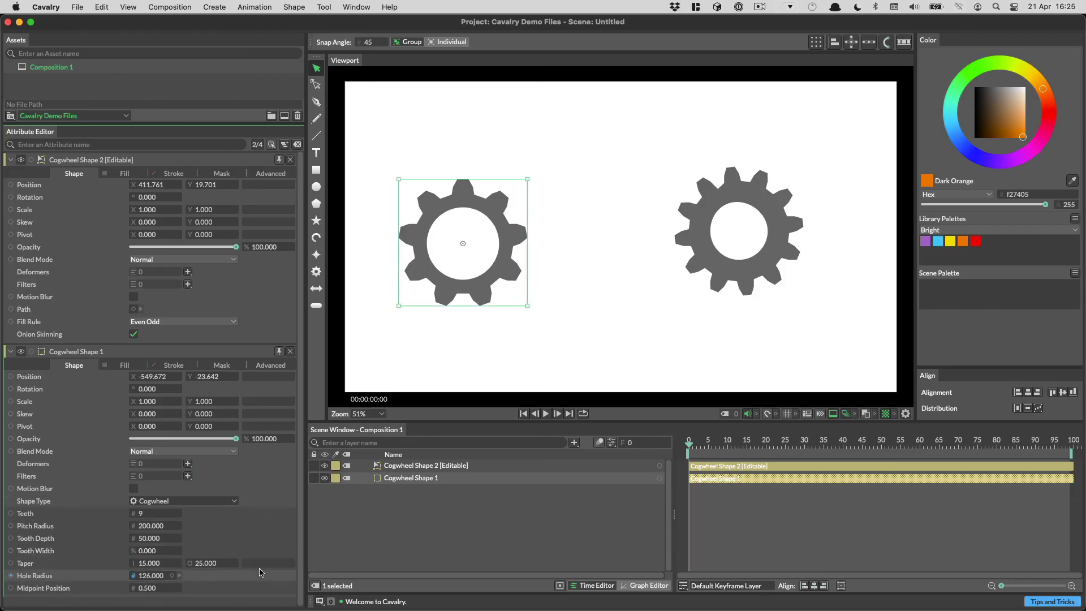
pyautogui.click(315, 83)
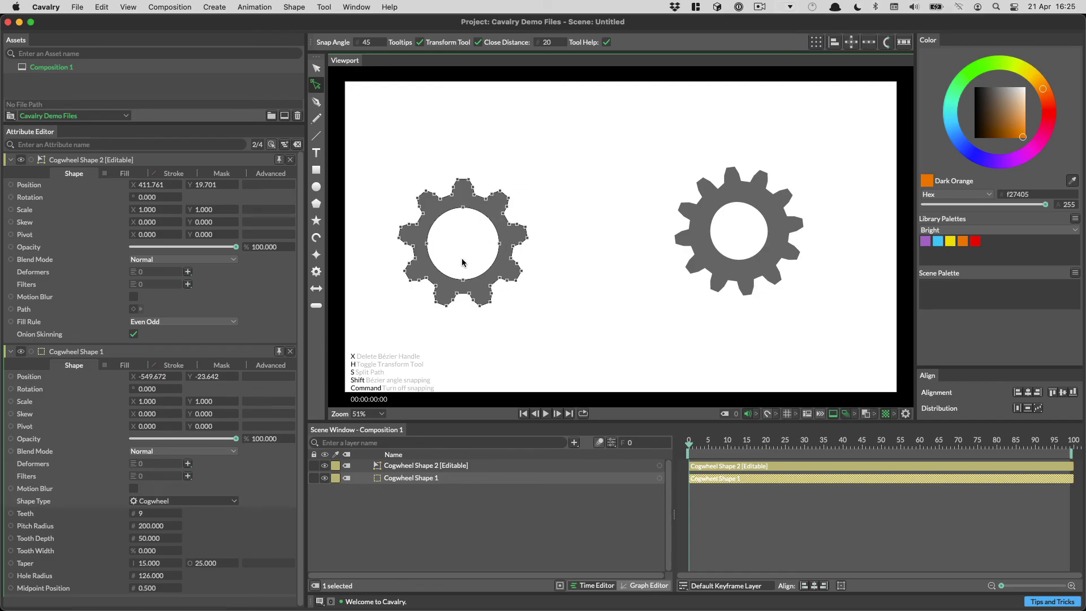
# Select the editable cogwheel and show its points with Edit Points
pyautogui.press('v')
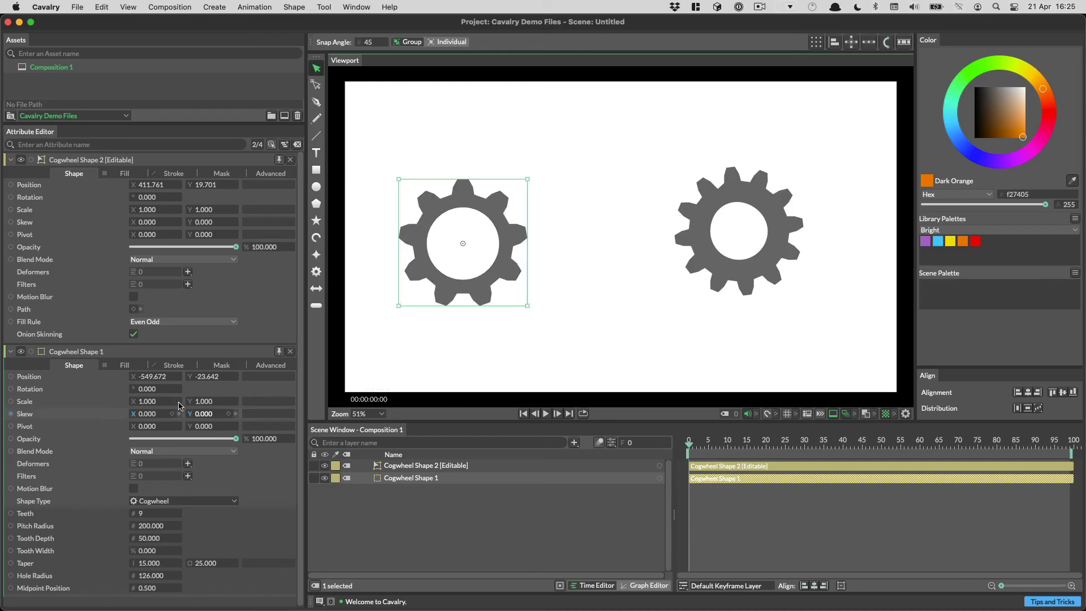
pyautogui.click(706, 212)
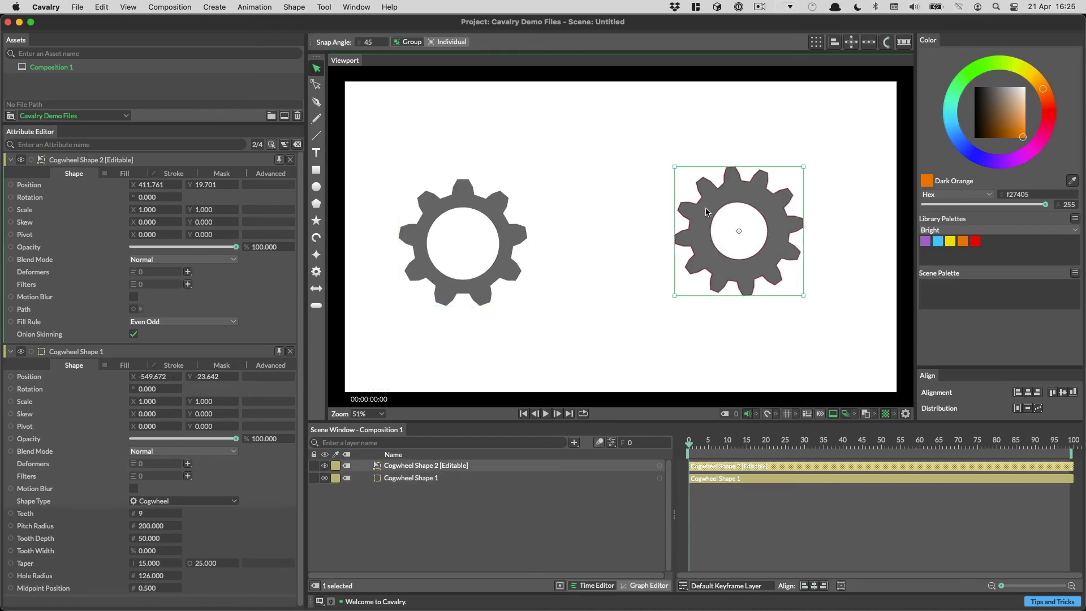
pyautogui.press('a')
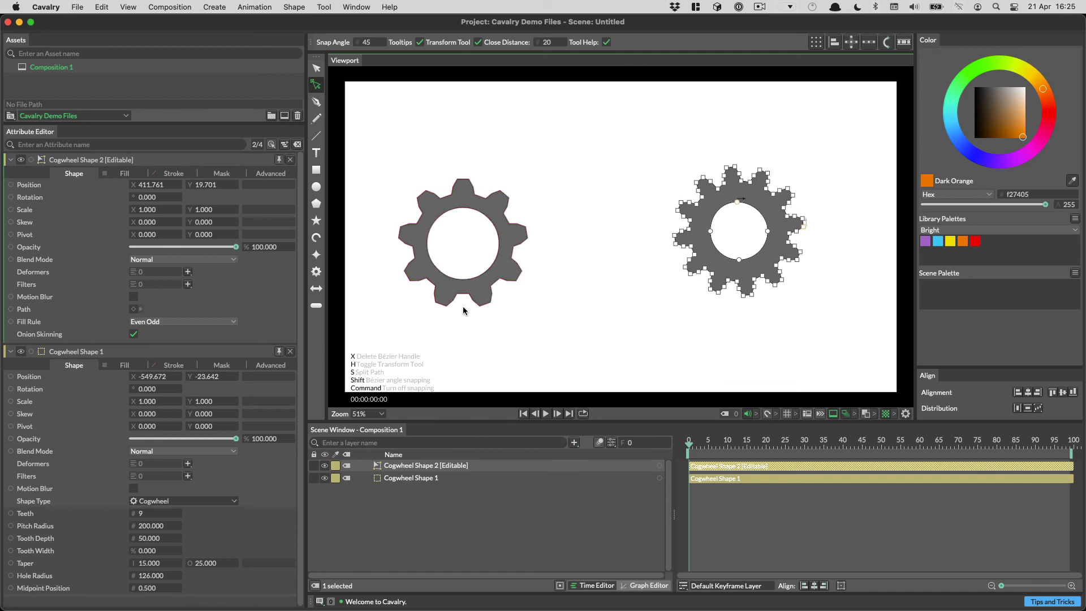
# Delete the editable cogwheel and select the remaining primitive cogwheel
pyautogui.click(467, 471)
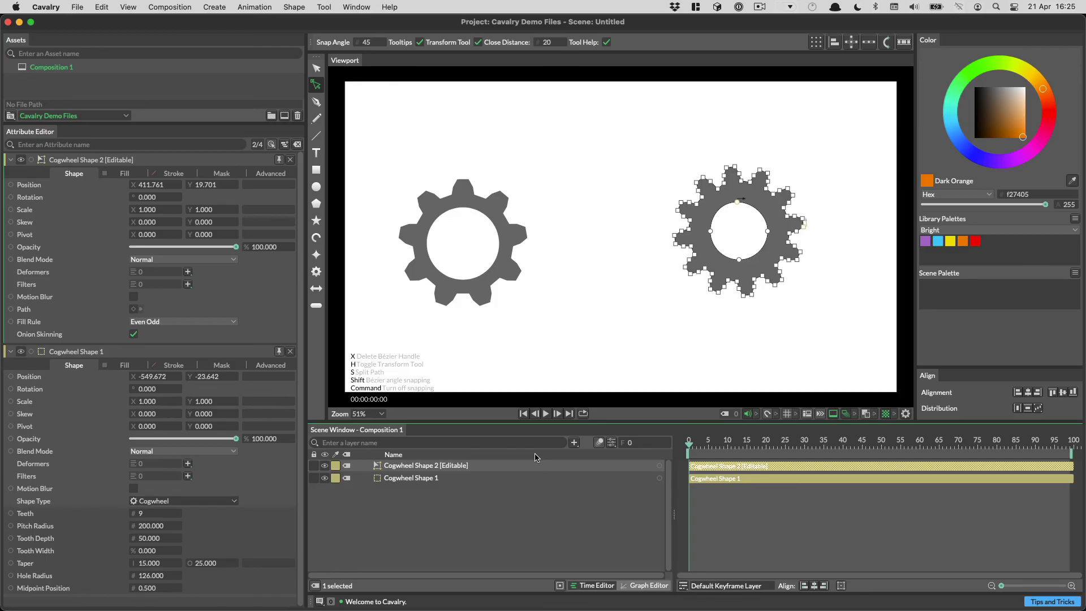
pyautogui.press('Delete')
pyautogui.click(521, 465)
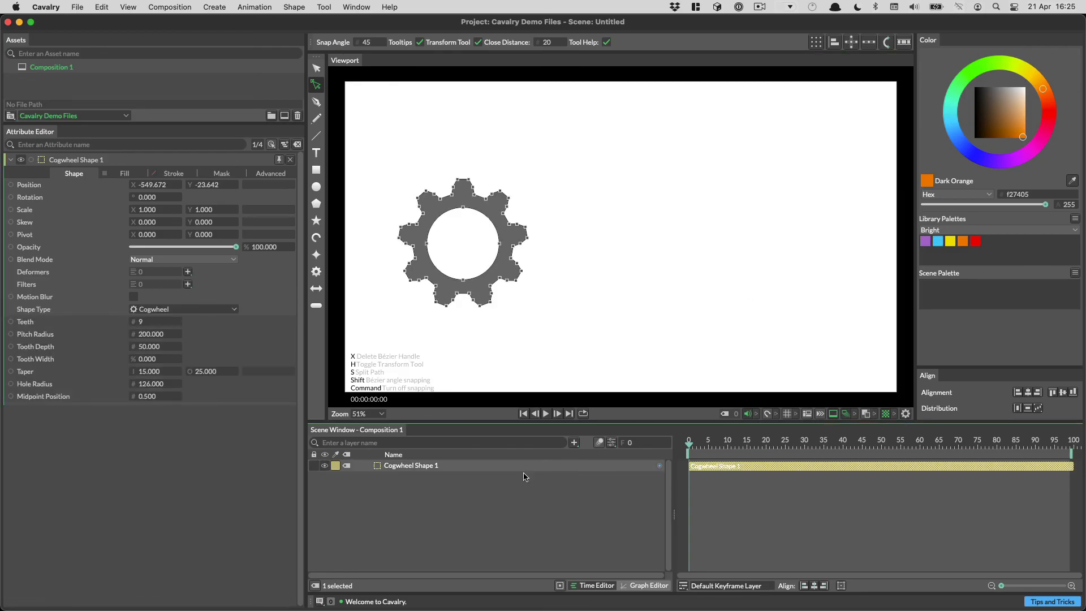
# Try to edit points on the primitive cogwheel and decline converting it to an editable shape
pyautogui.click(292, 6)
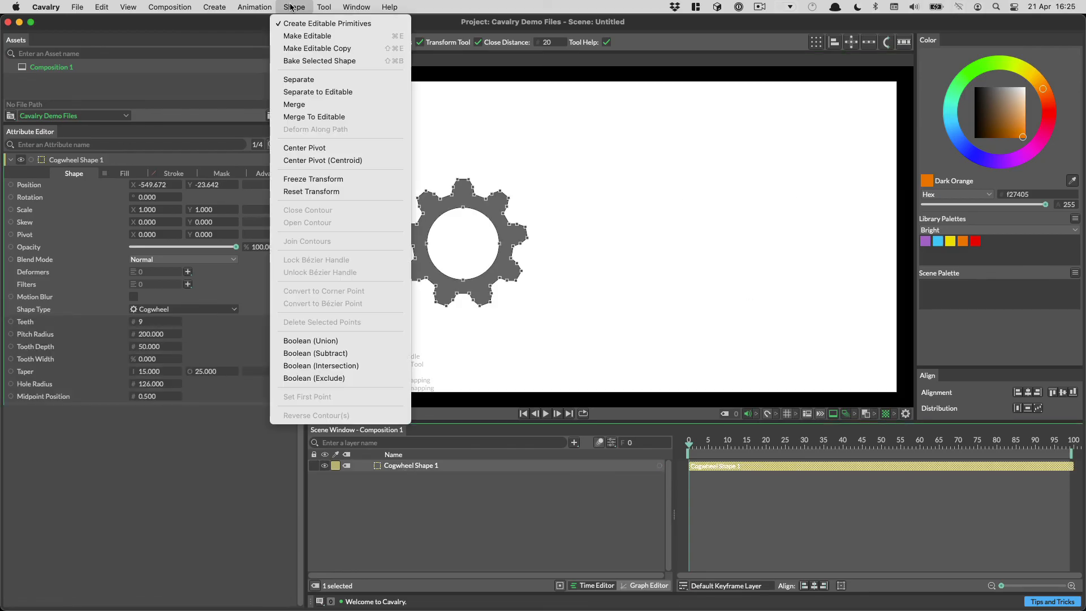
pyautogui.click(308, 38)
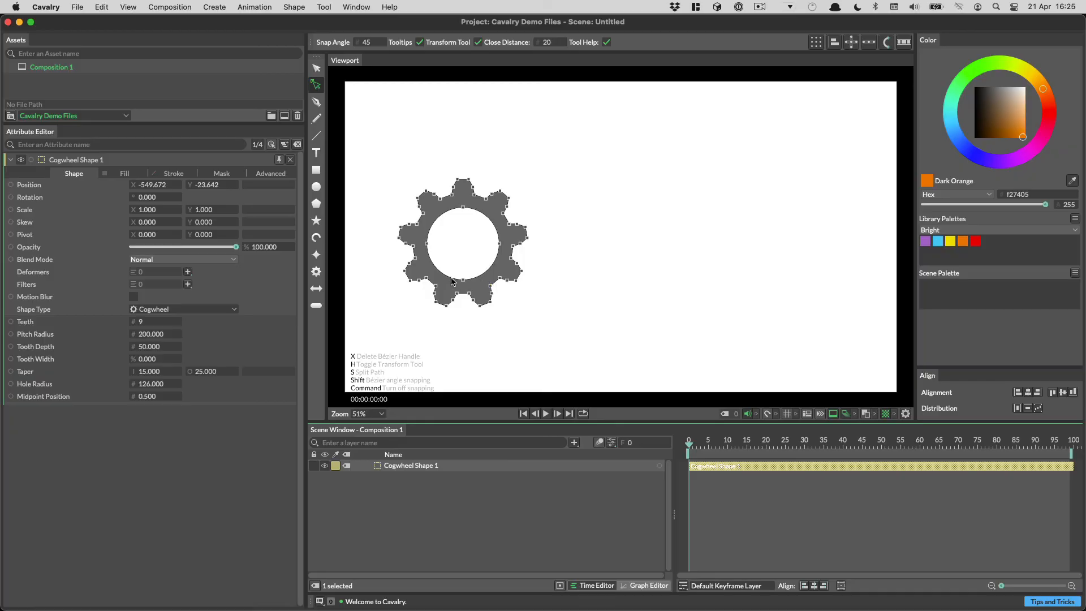
pyautogui.click(510, 241)
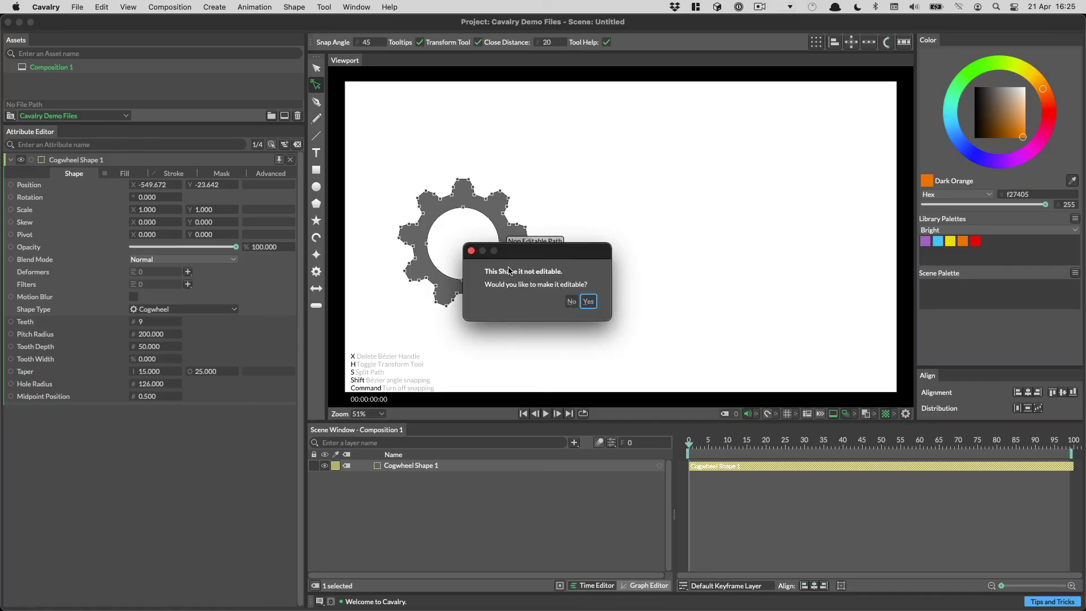
pyautogui.click(571, 302)
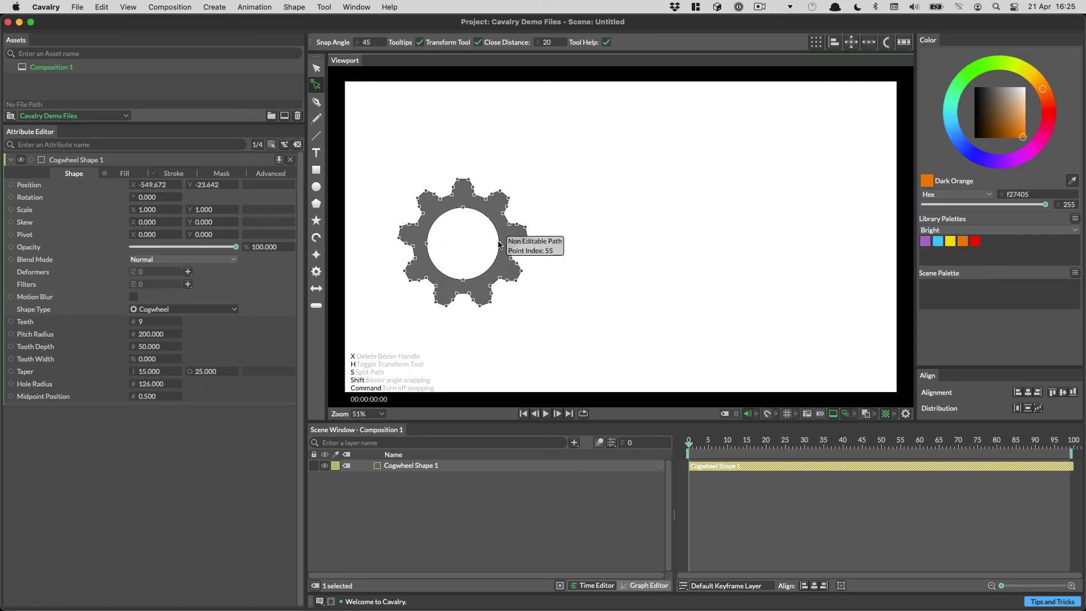
pyautogui.click(500, 245)
pyautogui.click(570, 301)
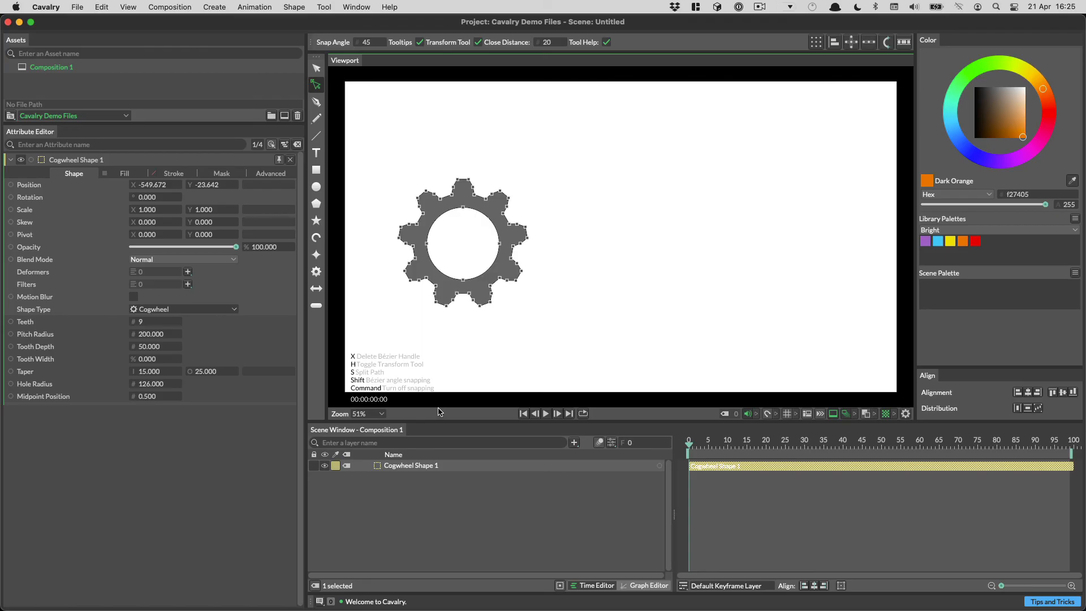
# Make the cogwheel editable and set a keyframe on its Path attribute at frame 0
pyautogui.press('c')
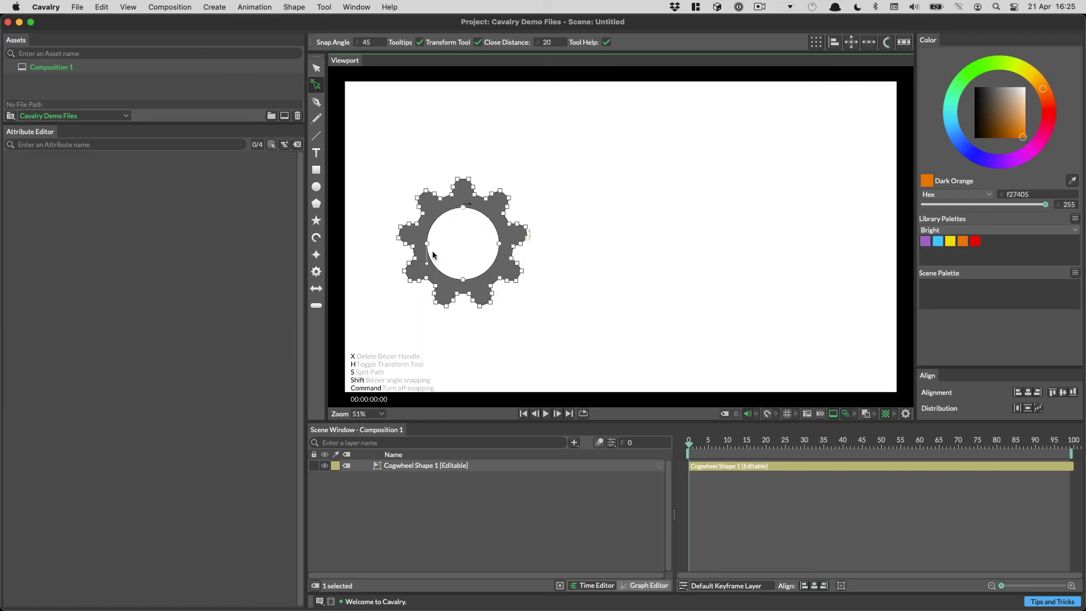
pyautogui.click(426, 465)
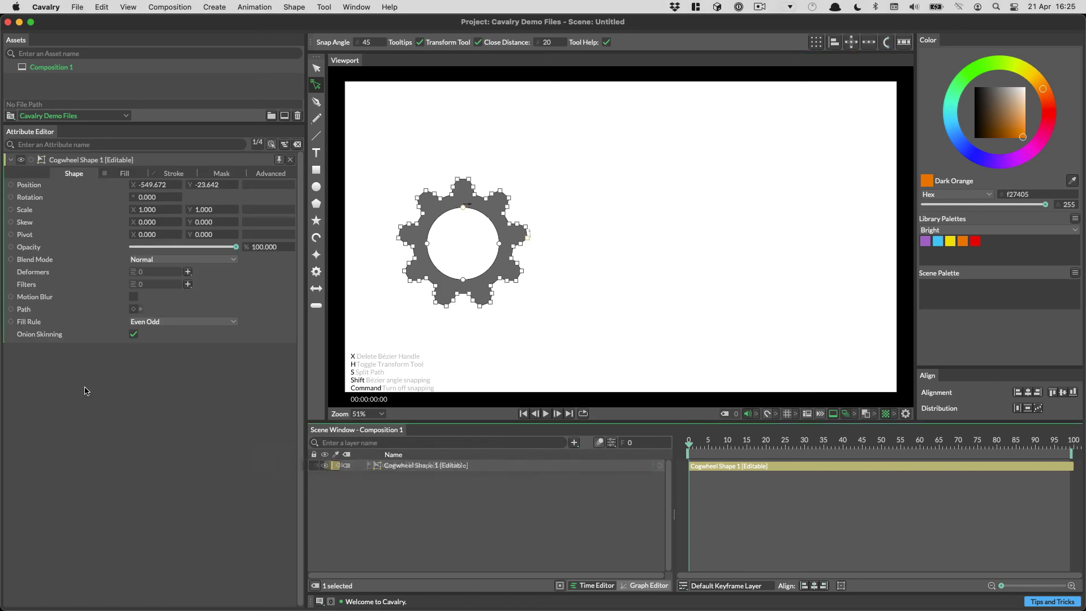
pyautogui.click(135, 309)
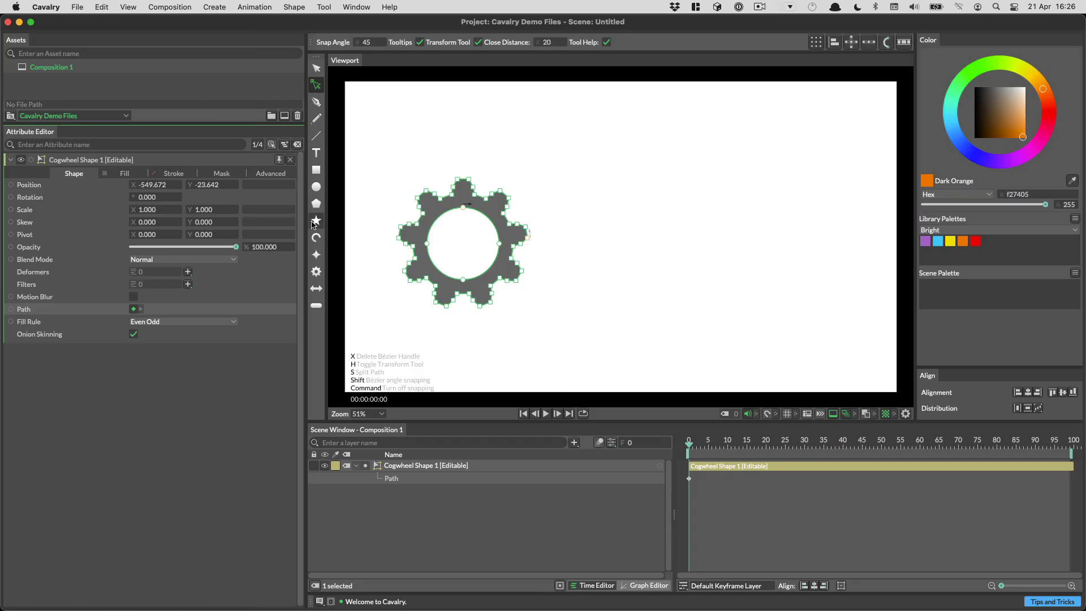
# Draw an editable star at about X 150, Y 132 and move its top point up and to the left with Edit Points
pyautogui.click(316, 220)
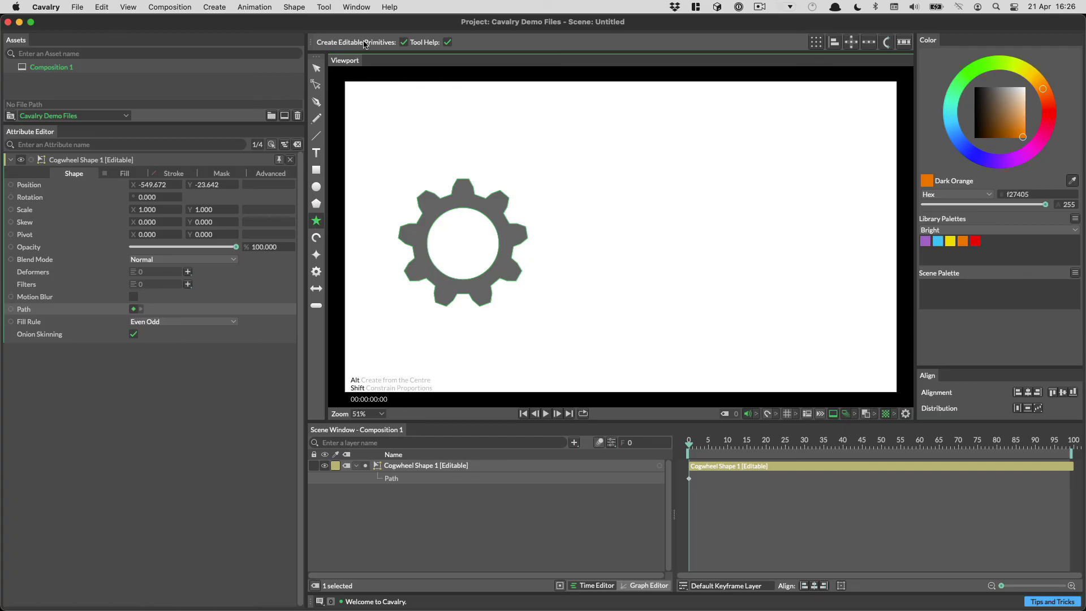
pyautogui.click(296, 5)
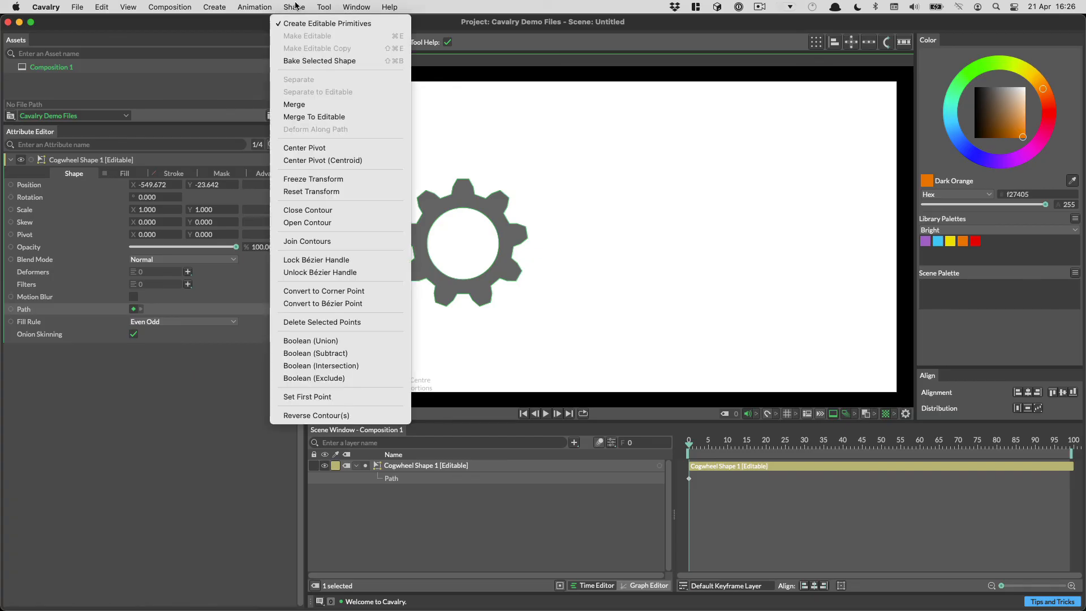
pyautogui.click(295, 3)
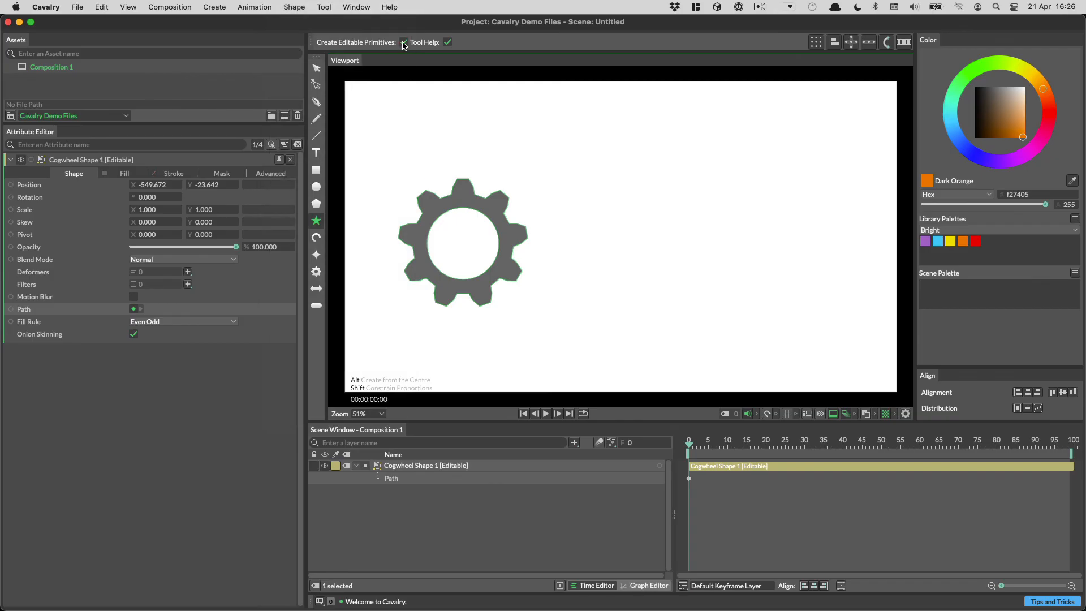
pyautogui.moveTo(605, 138); pyautogui.dragTo(720, 247)
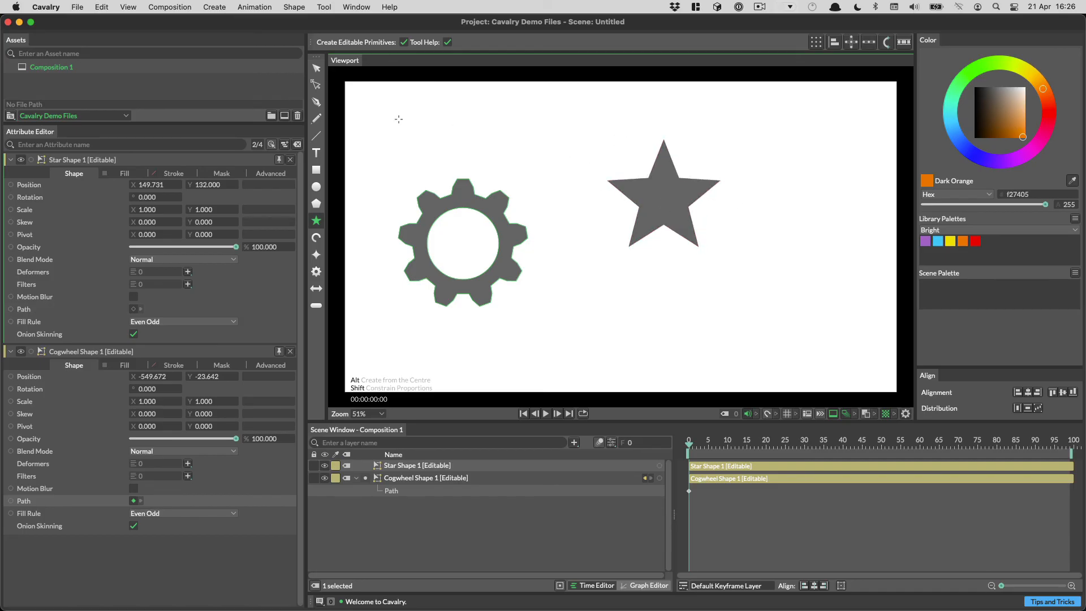
pyautogui.click(316, 84)
pyautogui.moveTo(662, 140); pyautogui.dragTo(622, 128)
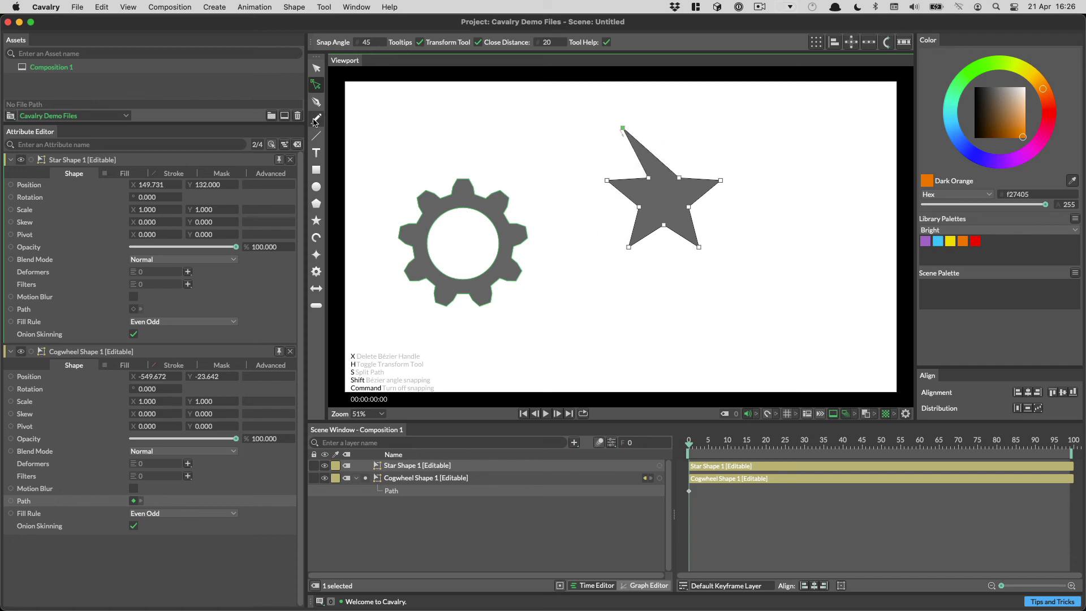
# Turn off Create Editable Primitives, draw a primitive star at about X -44, Y -166, and give it a radius of 200.104 and 20 sides
pyautogui.click(316, 220)
pyautogui.click(404, 42)
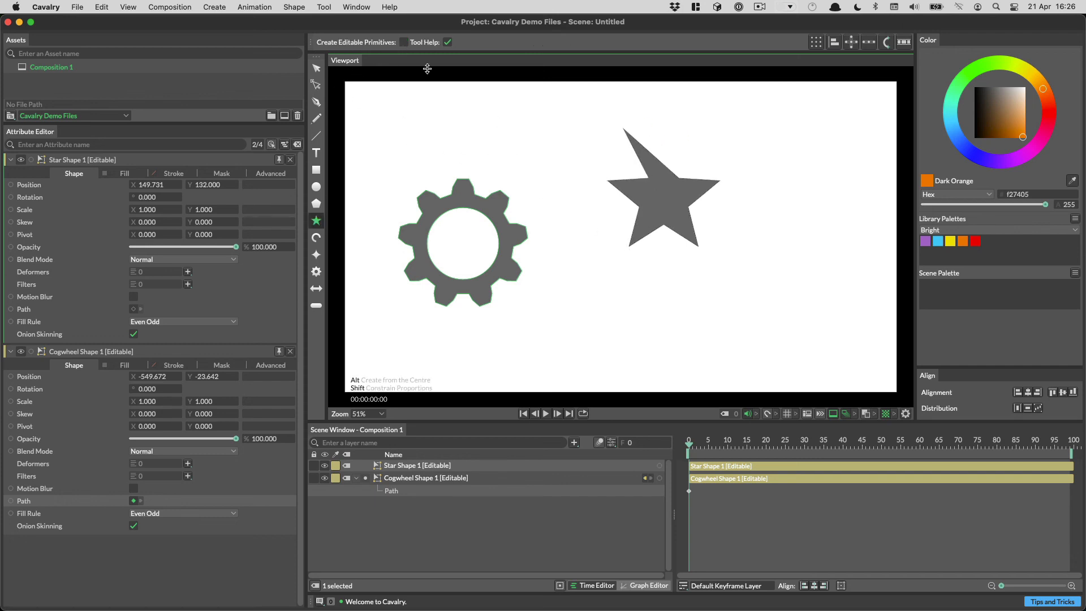
pyautogui.moveTo(553, 228); pyautogui.dragTo(660, 328)
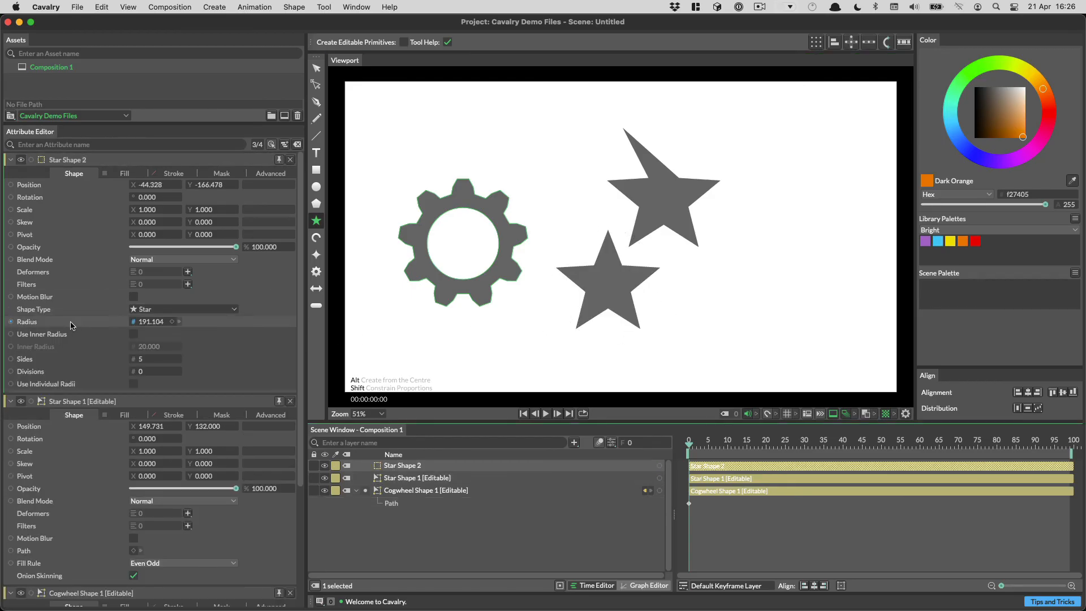
pyautogui.moveTo(145, 324); pyautogui.dragTo(150, 324)
pyautogui.moveTo(140, 361); pyautogui.dragTo(149, 361)
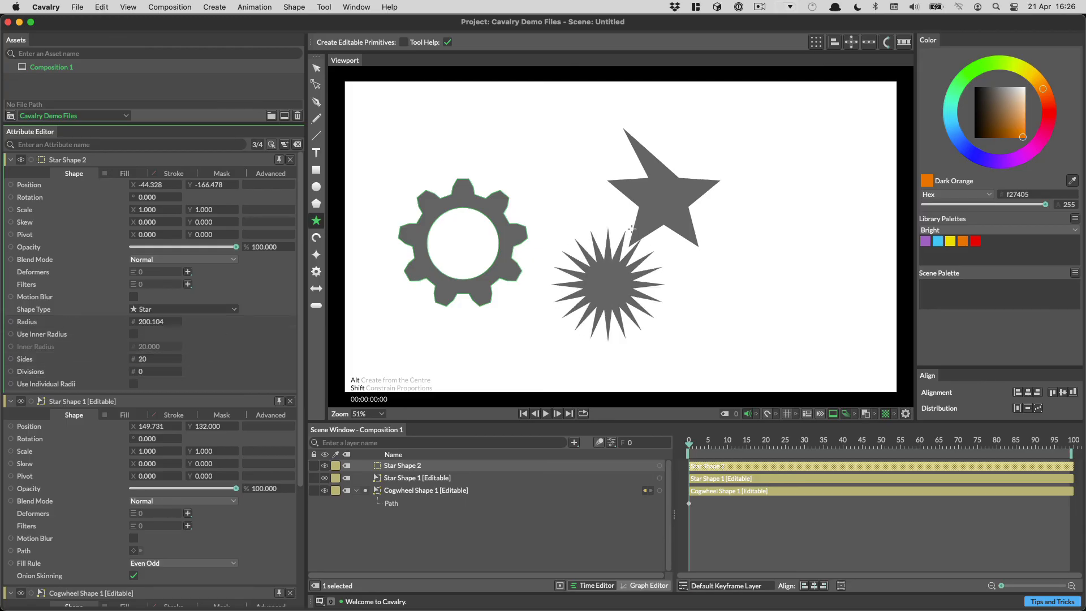
# Spread the shapes out: primitive star to about X 11, Y -220, editable star to about X 524, Y 154, and cogwheel up and left
pyautogui.press('q')
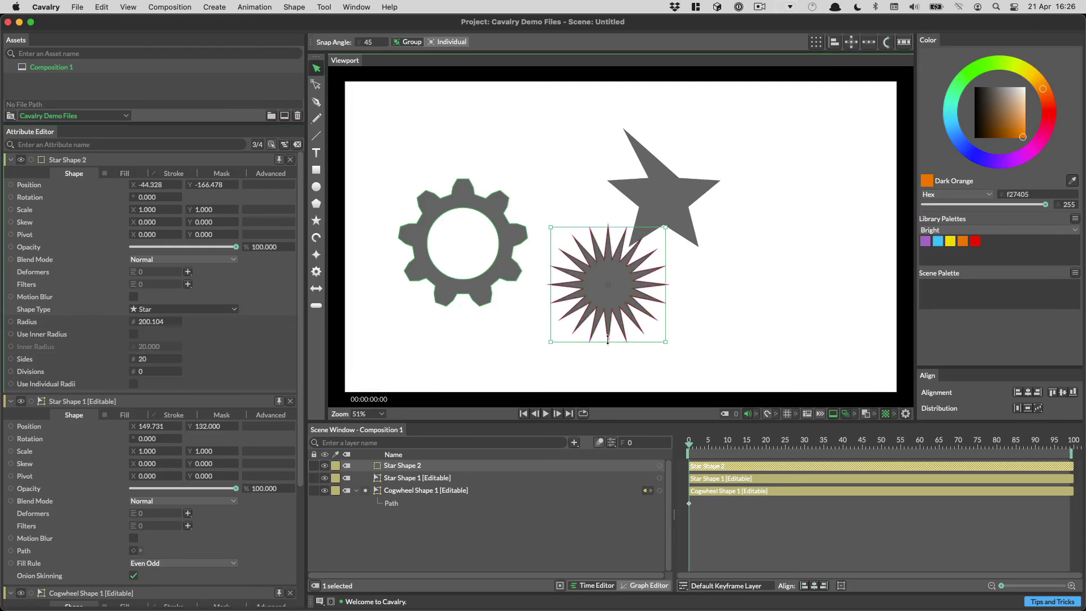
pyautogui.moveTo(616, 289); pyautogui.dragTo(614, 312)
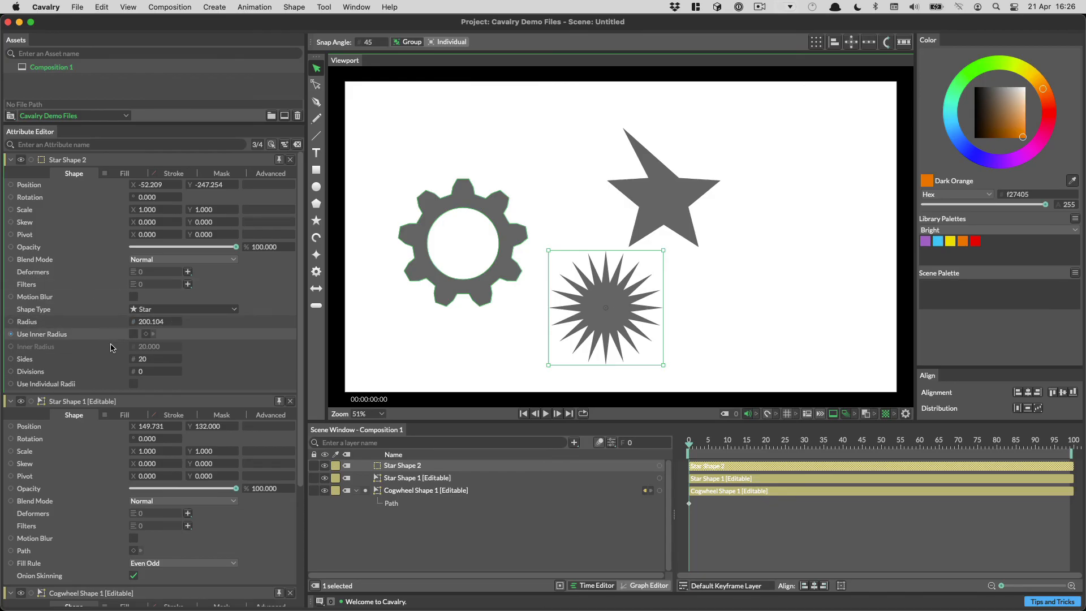
pyautogui.moveTo(680, 187); pyautogui.dragTo(787, 181)
pyautogui.click(518, 247)
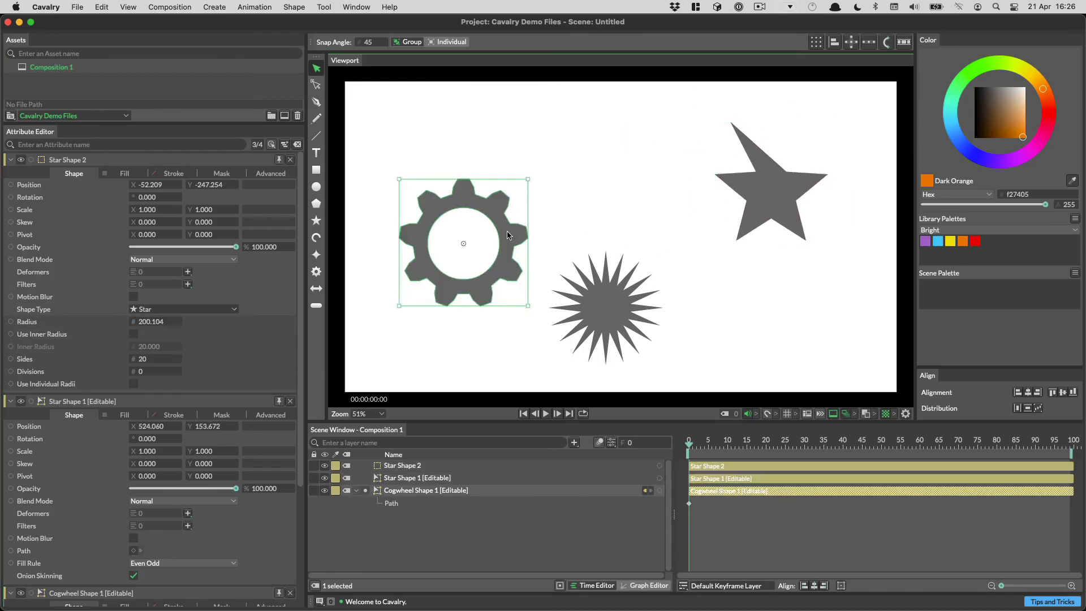
pyautogui.moveTo(518, 246); pyautogui.dragTo(501, 207)
pyautogui.moveTo(621, 310); pyautogui.dragTo(639, 302)
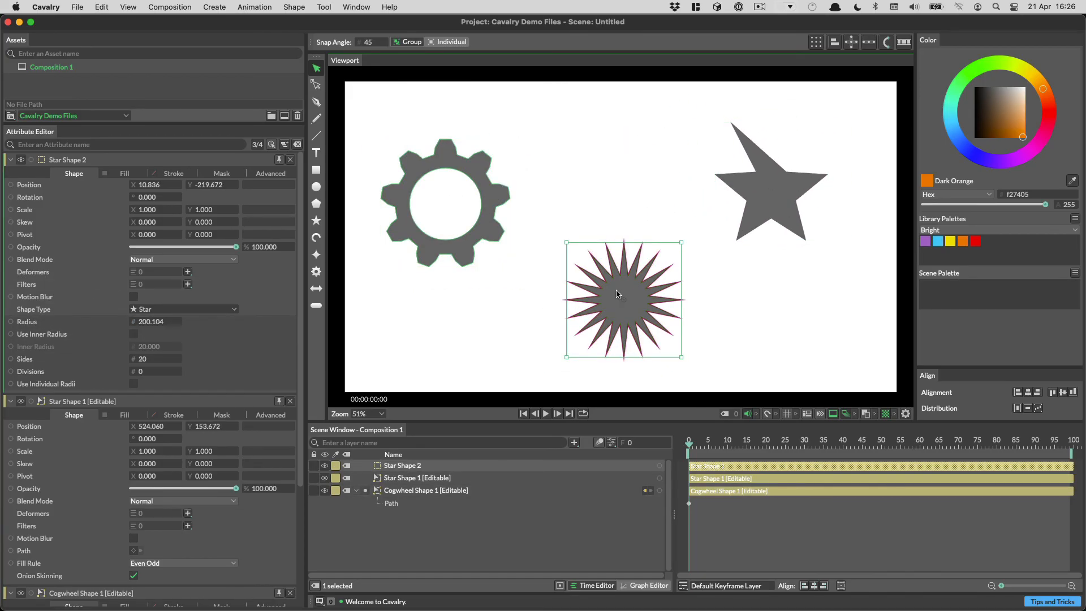